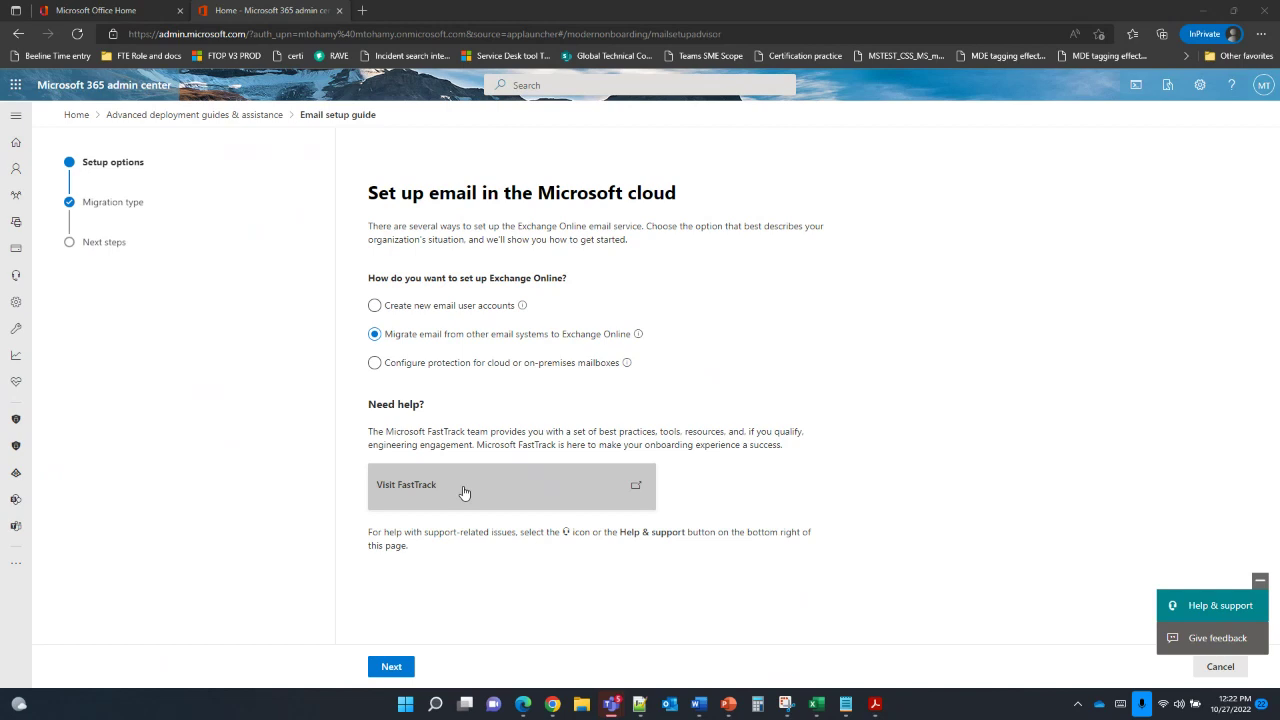
# Step: Continue the email setup guide for migrating from other email systems with a remote move (hybrid) migration and review its instructions
pyautogui.click(400, 672)
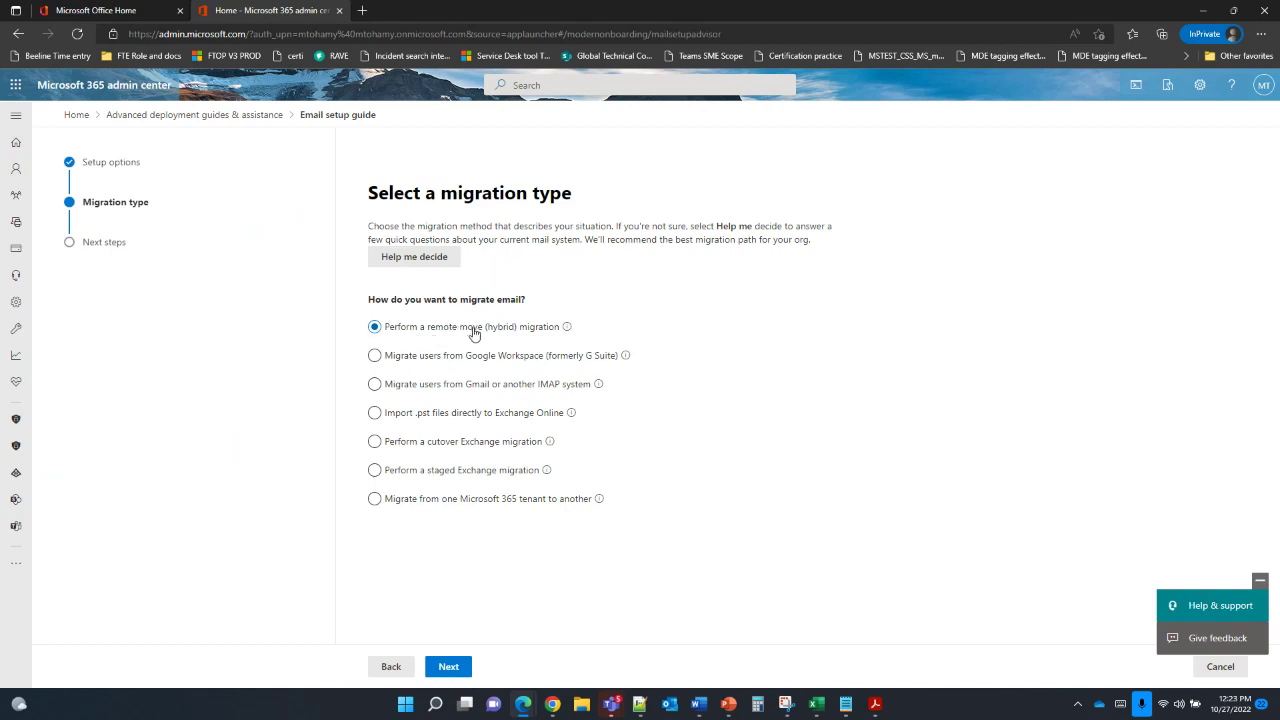
pyautogui.click(452, 673)
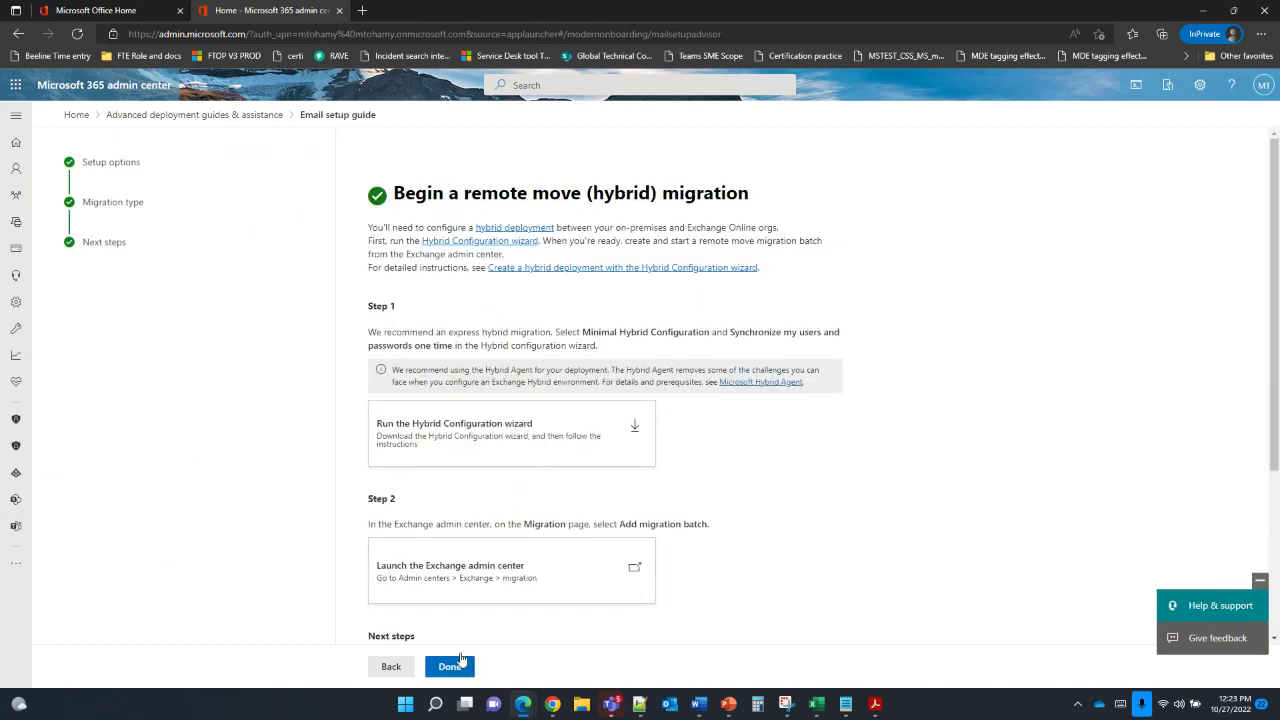
pyautogui.scroll(-1, 586, 397)
pyautogui.scroll(-2, 592, 369)
pyautogui.scroll(3, 603, 366)
pyautogui.scroll(-3, 583, 253)
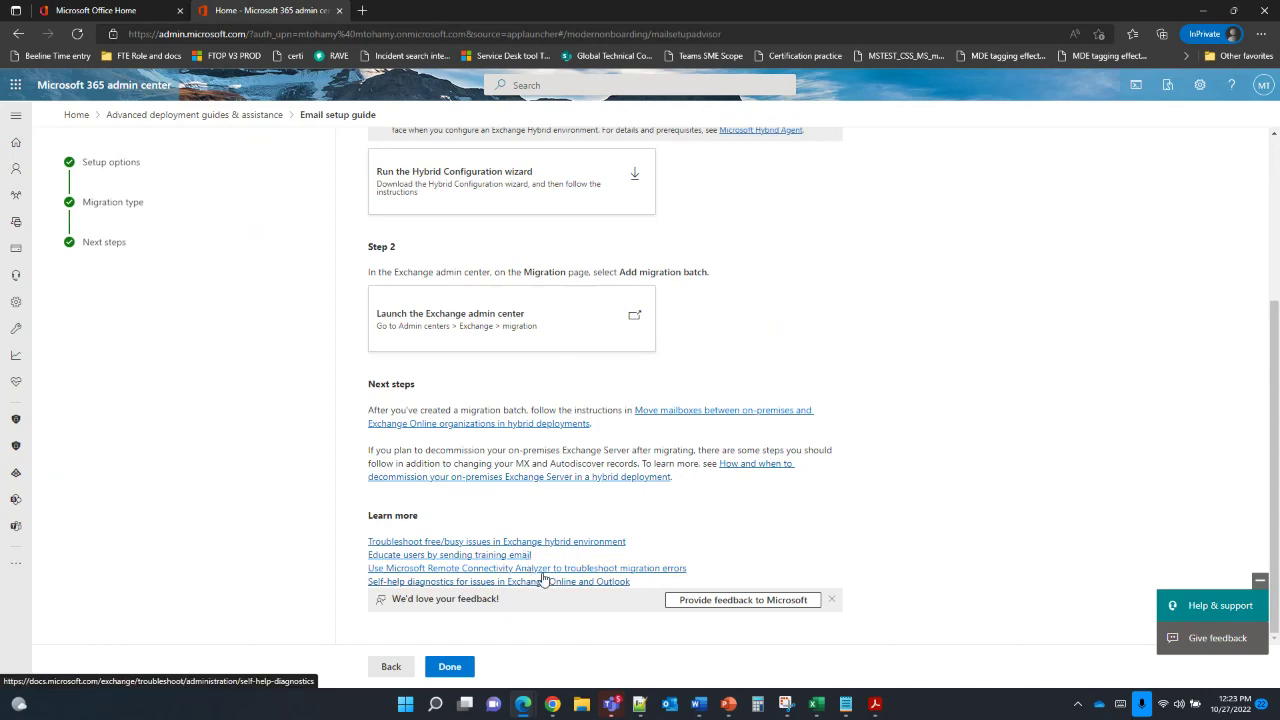
pyautogui.scroll(3, 527, 553)
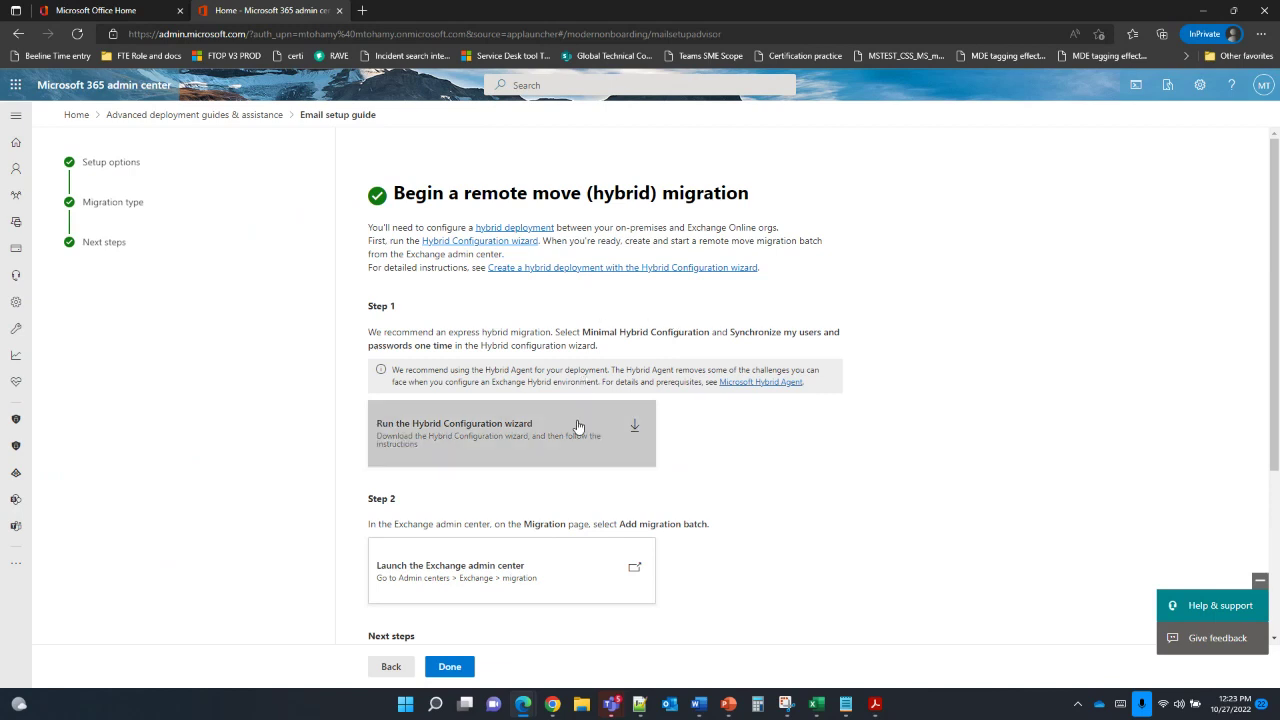
pyautogui.scroll(-1, 577, 427)
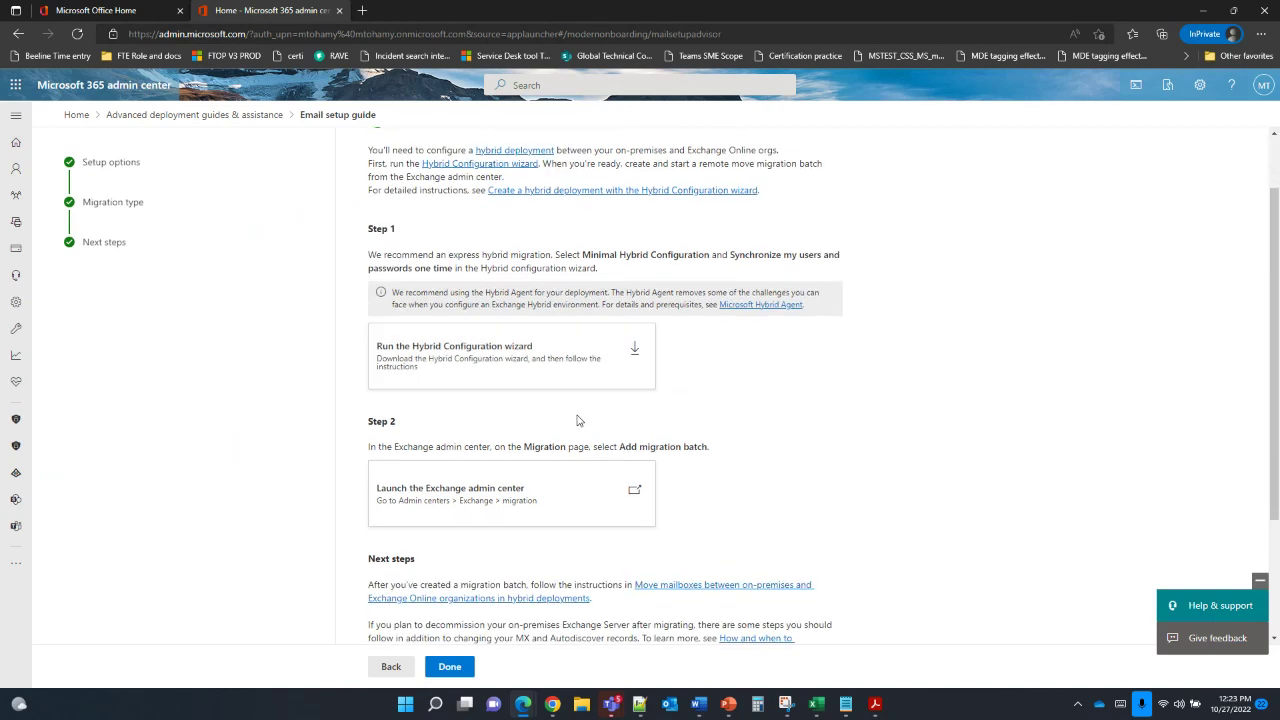
# Step: Launch the Exchange admin center and open the list of migration endpoints from its recipient migration page
pyautogui.click(484, 498)
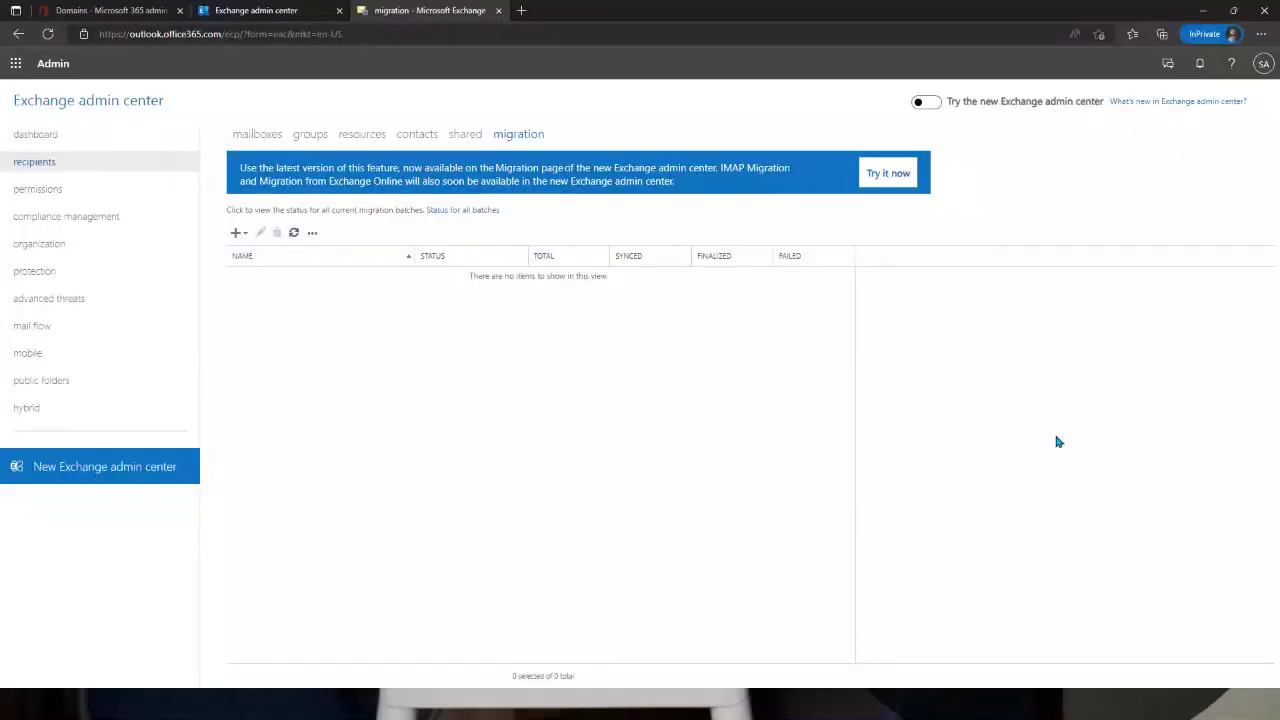
pyautogui.click(310, 236)
pyautogui.click(237, 234)
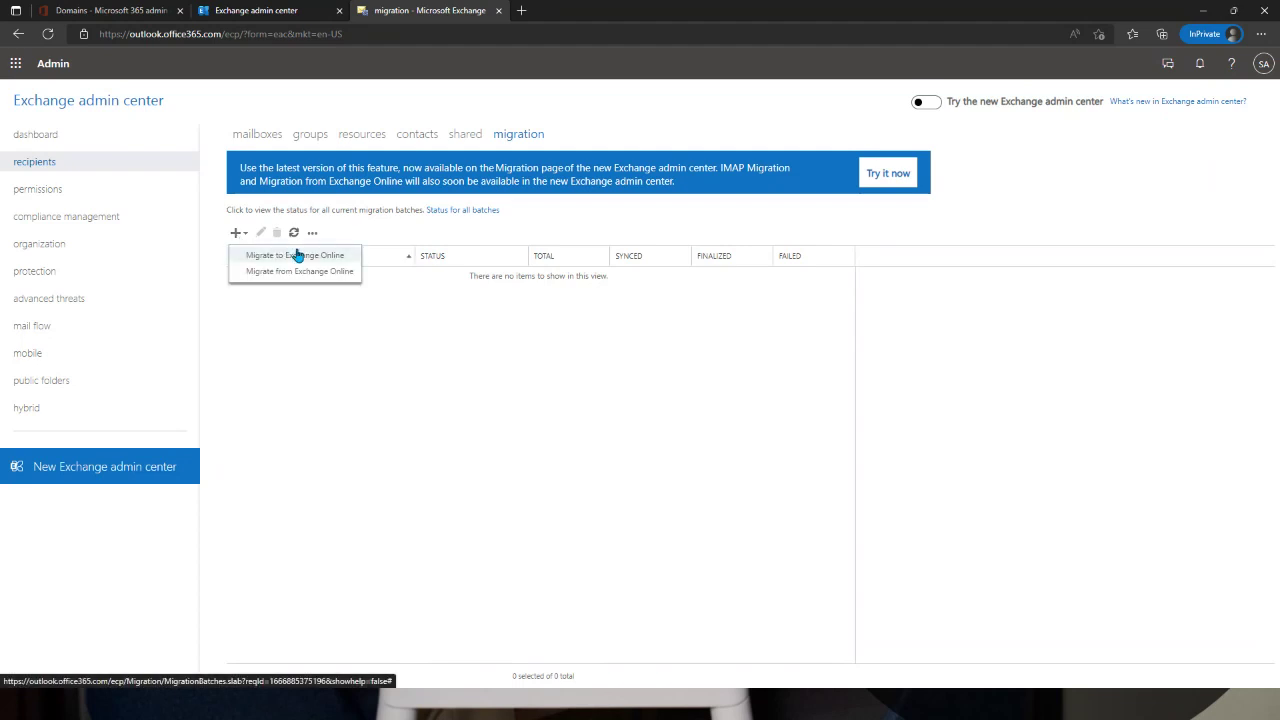
pyautogui.click(312, 232)
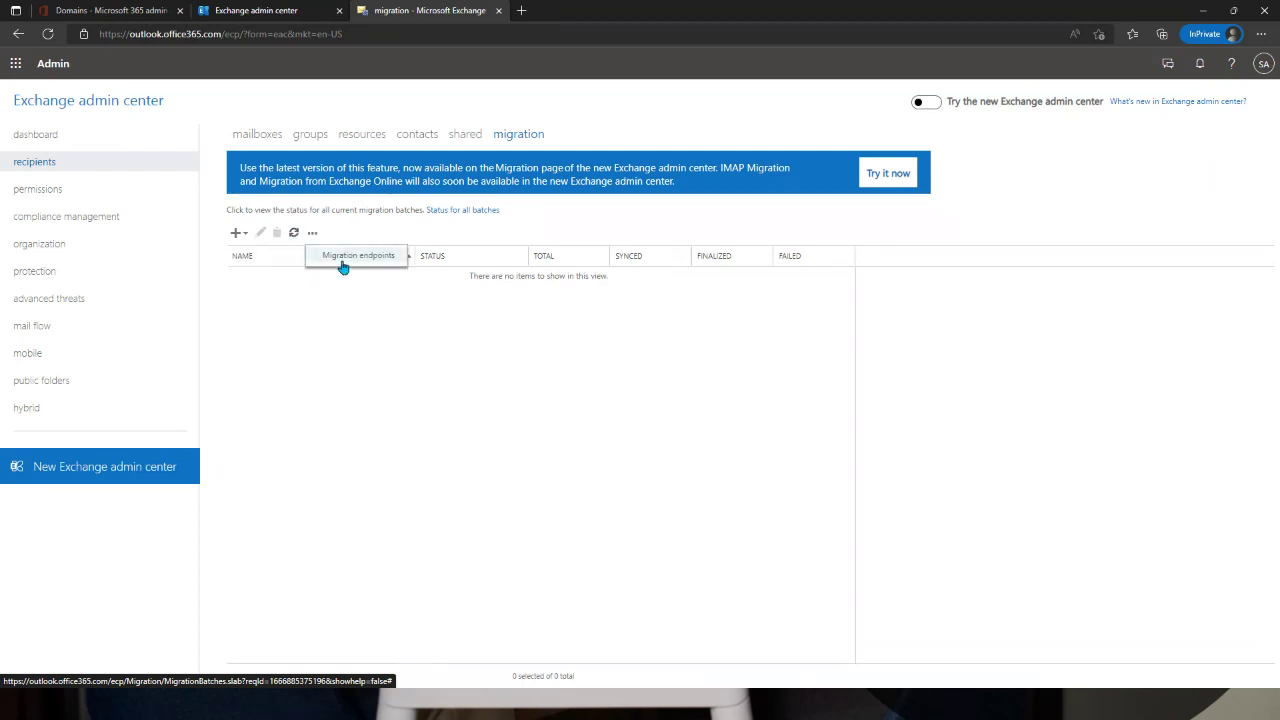
pyautogui.click(342, 262)
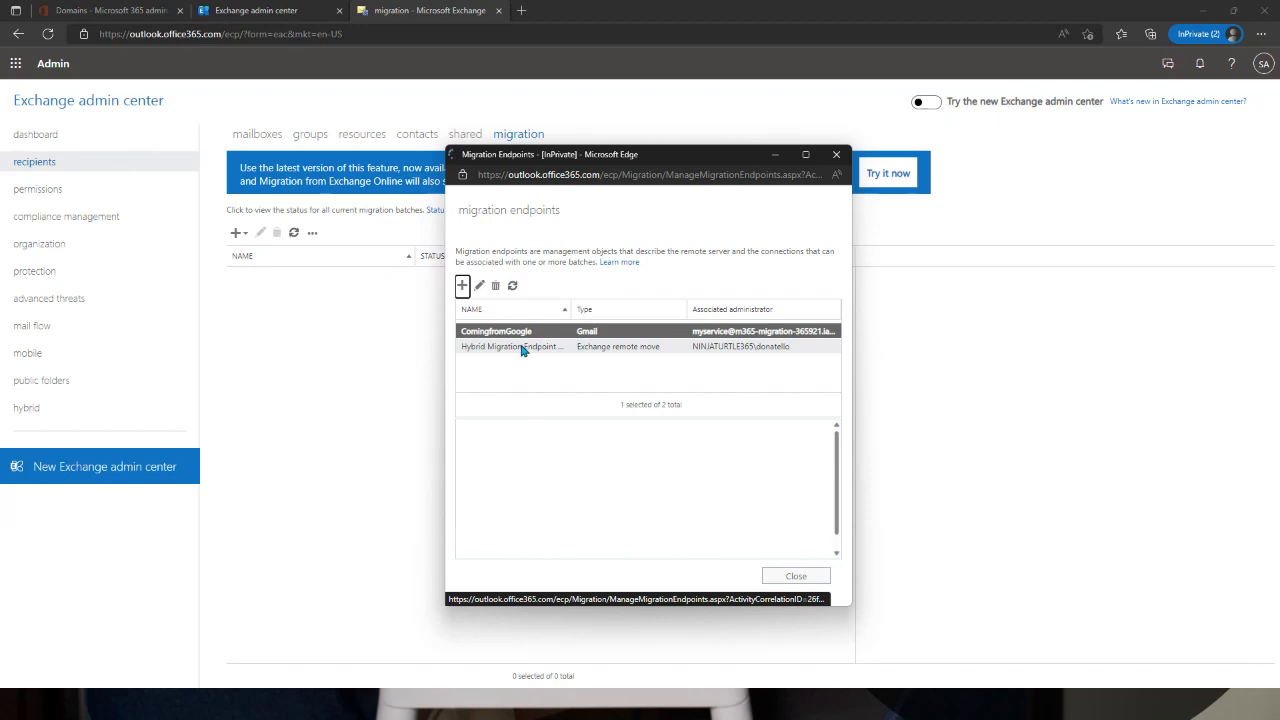
# Step: Open the settings of the Exchange remote move endpoint to view its maximum concurrent migrations and incremental syncs
pyautogui.click(522, 348)
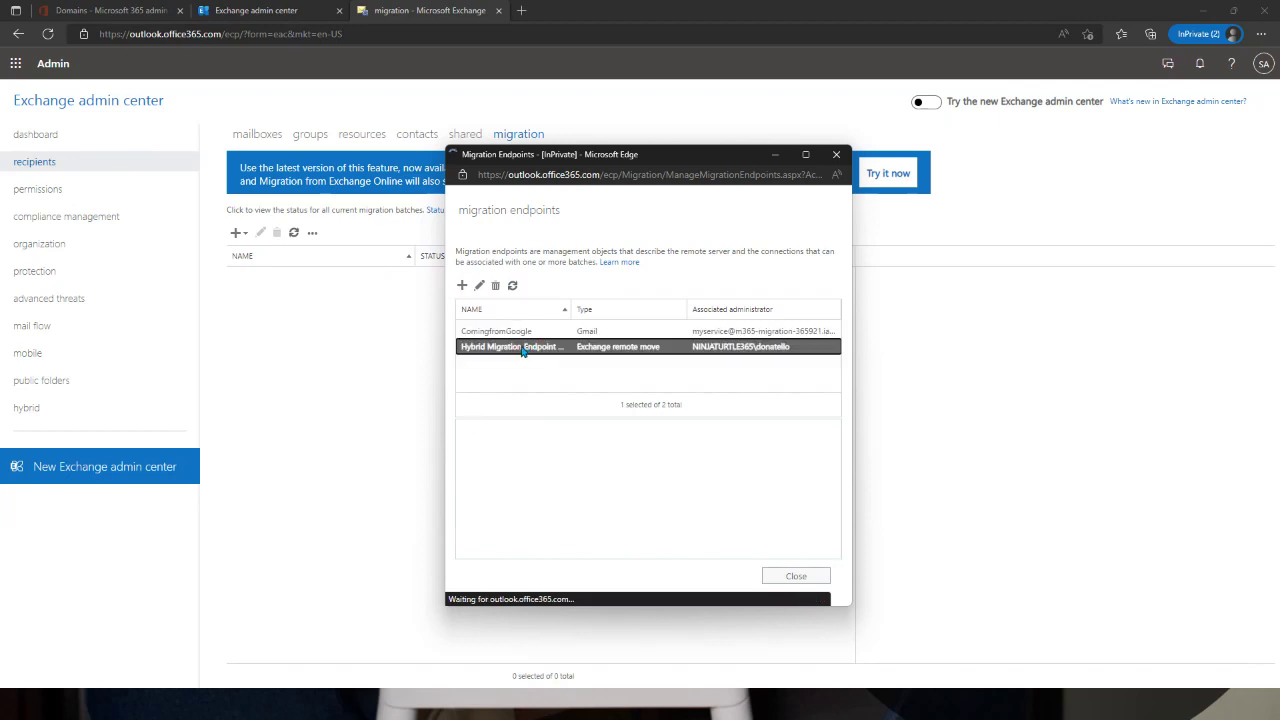
pyautogui.click(479, 287)
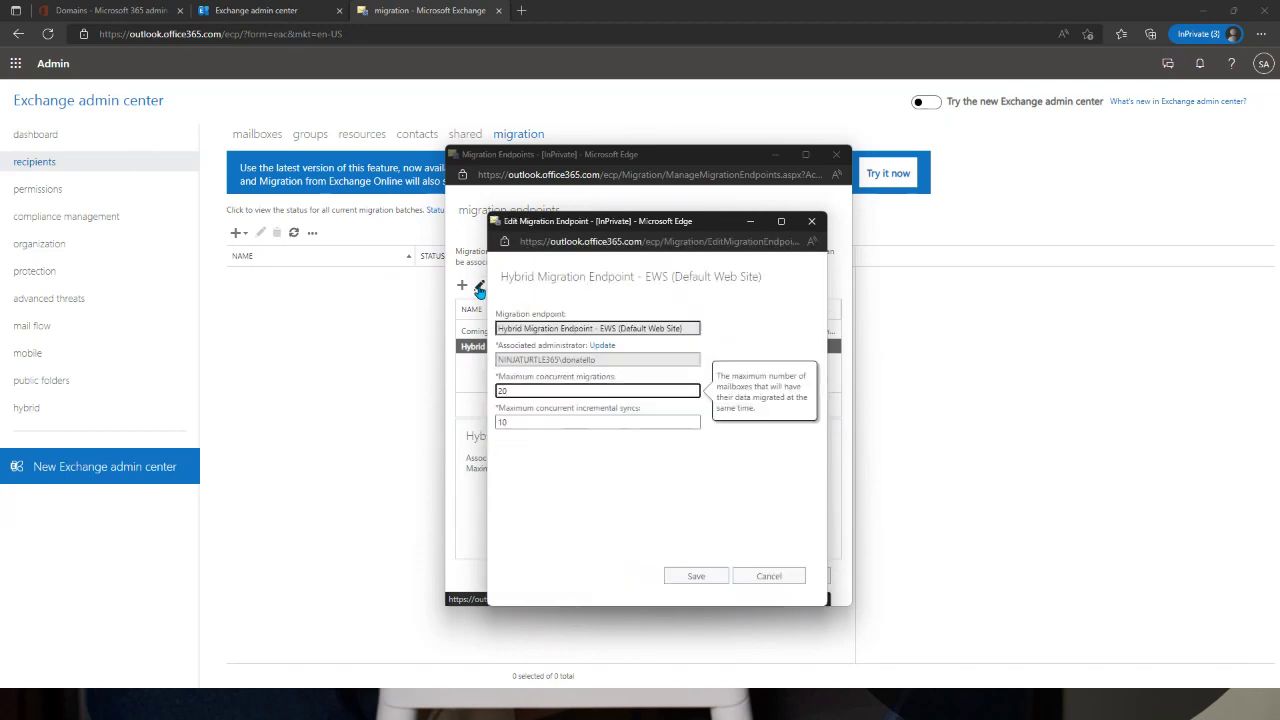
pyautogui.click(716, 475)
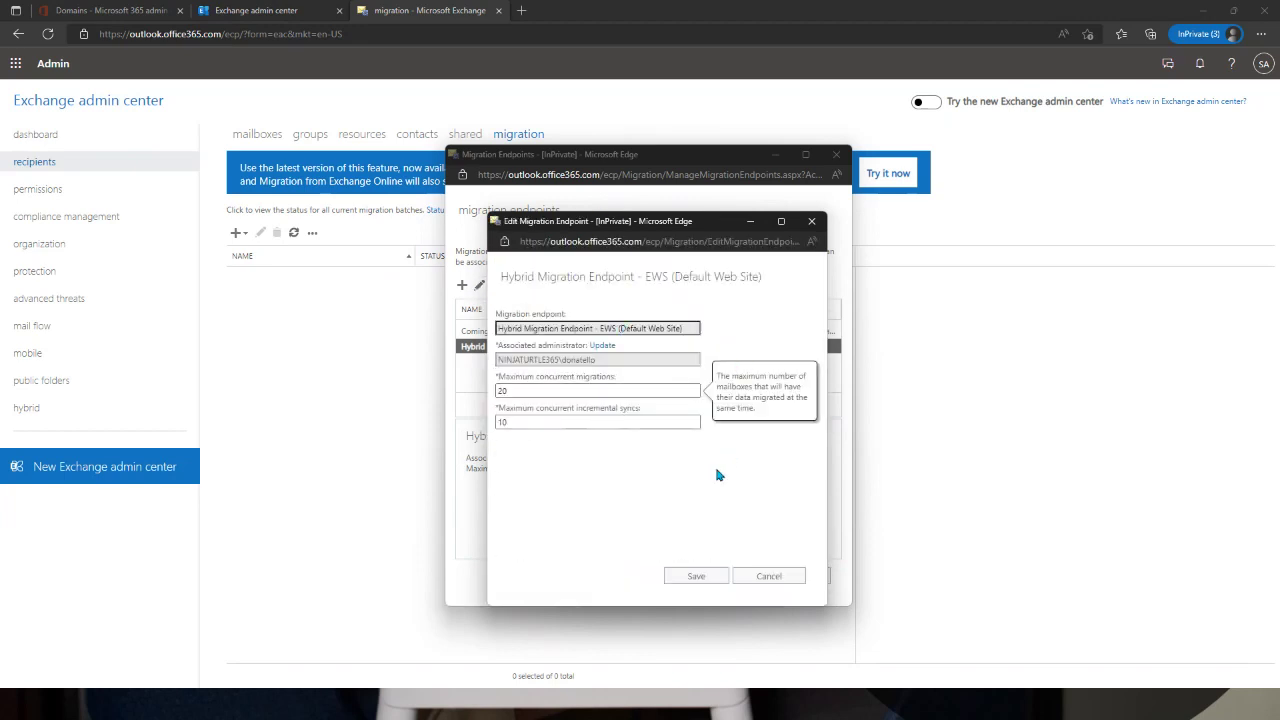
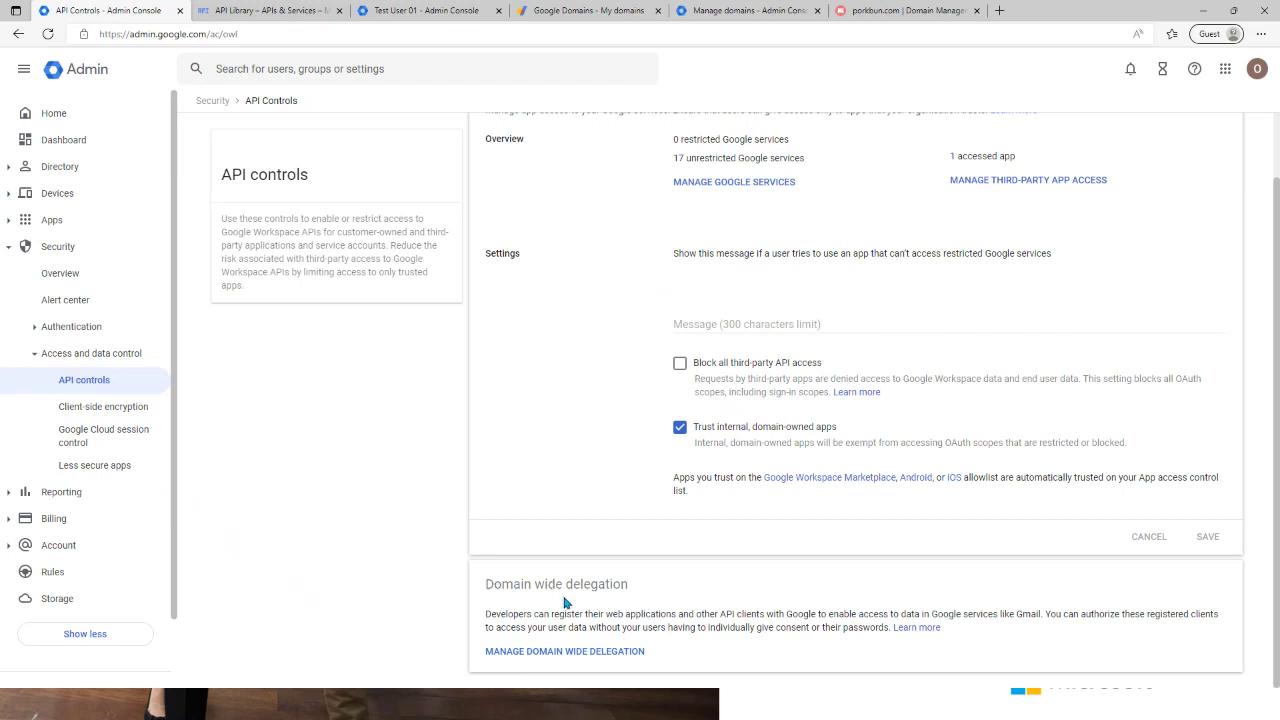
# Step: Switch to the Google Cloud API Library for the M365-Migration project and examine the Google Workspace APIs
pyautogui.click(257, 14)
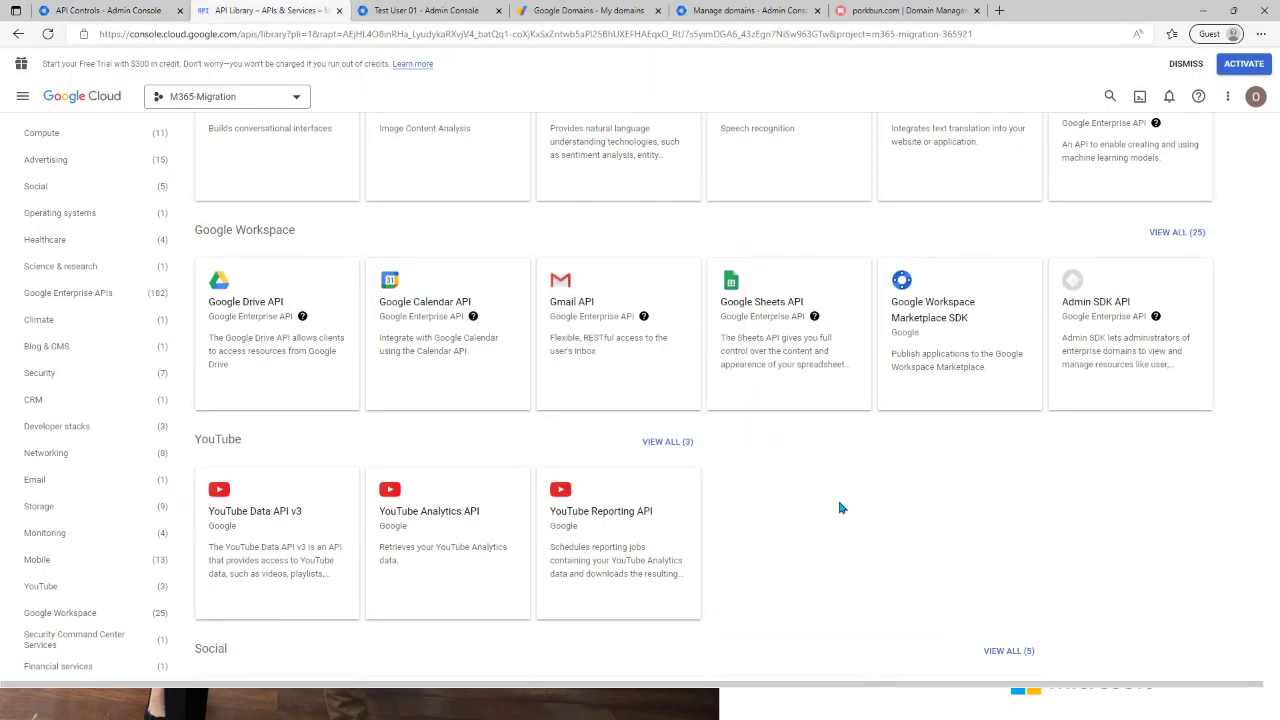
pyautogui.scroll(2, 414, 277)
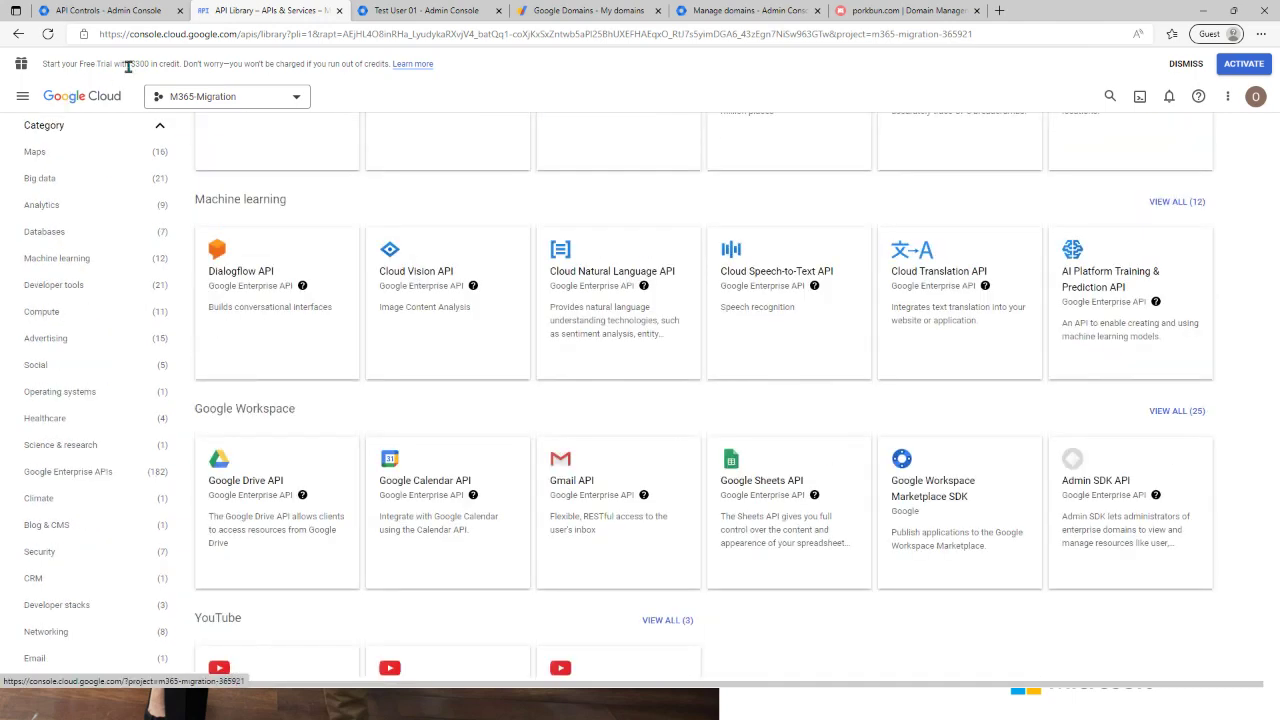
pyautogui.scroll(4, 494, 291)
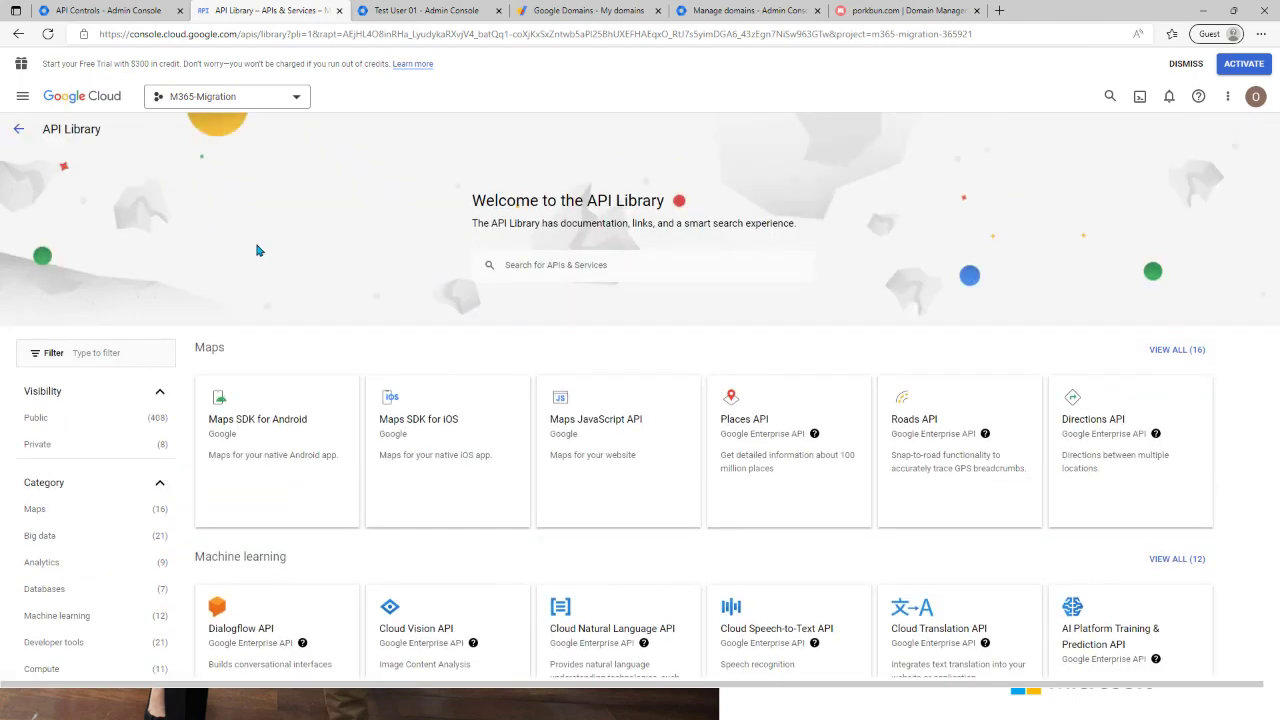
pyautogui.scroll(-3, 257, 250)
pyautogui.scroll(3, 271, 263)
pyautogui.scroll(-3, 481, 277)
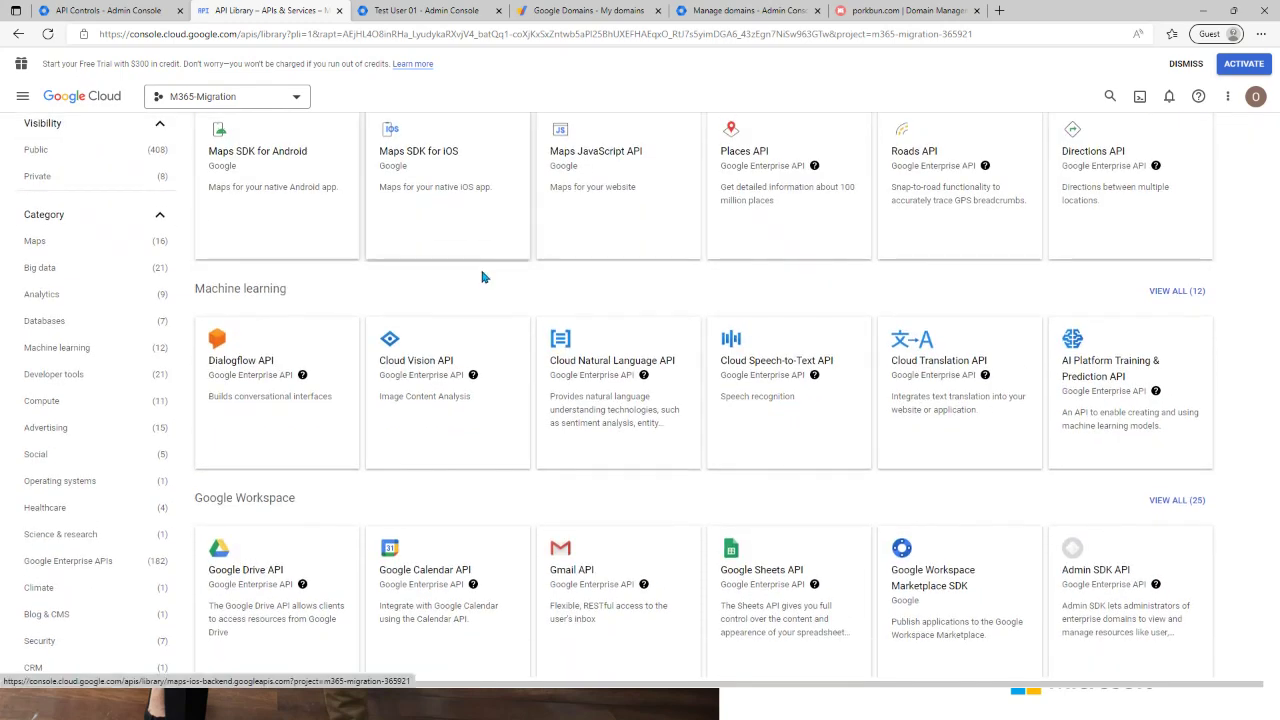
pyautogui.scroll(-2, 481, 277)
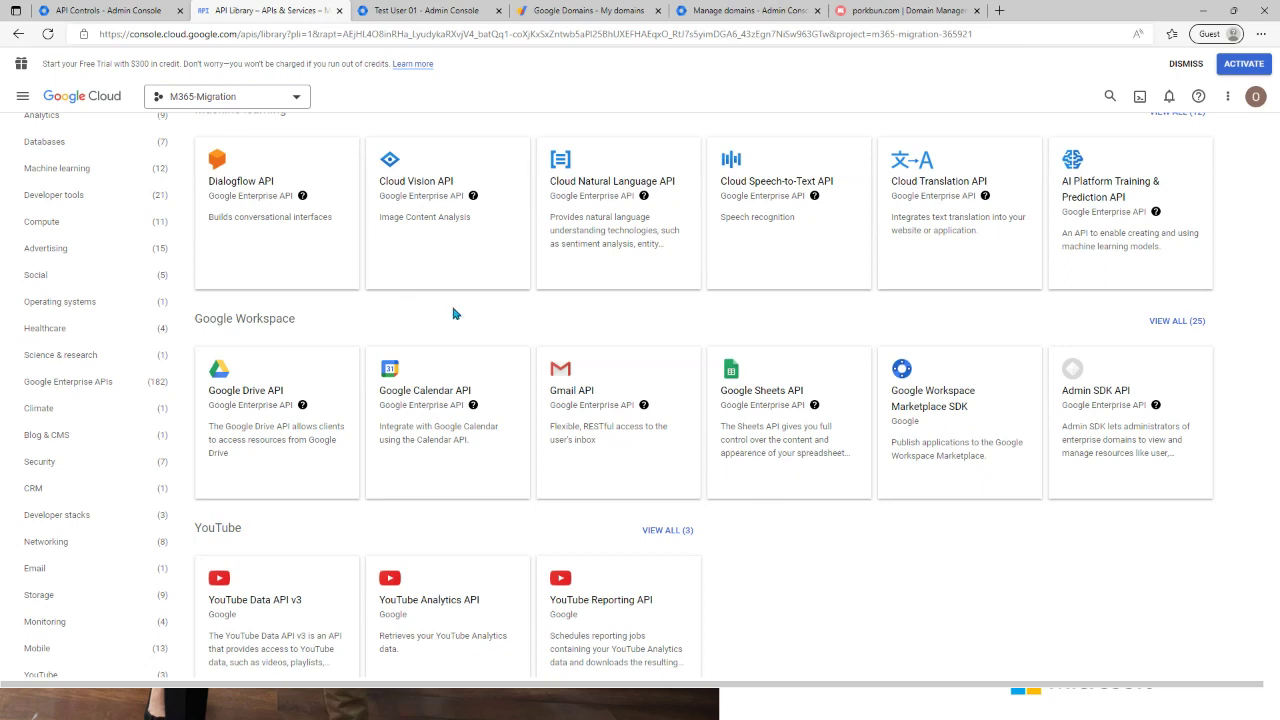
pyautogui.scroll(-1, 505, 318)
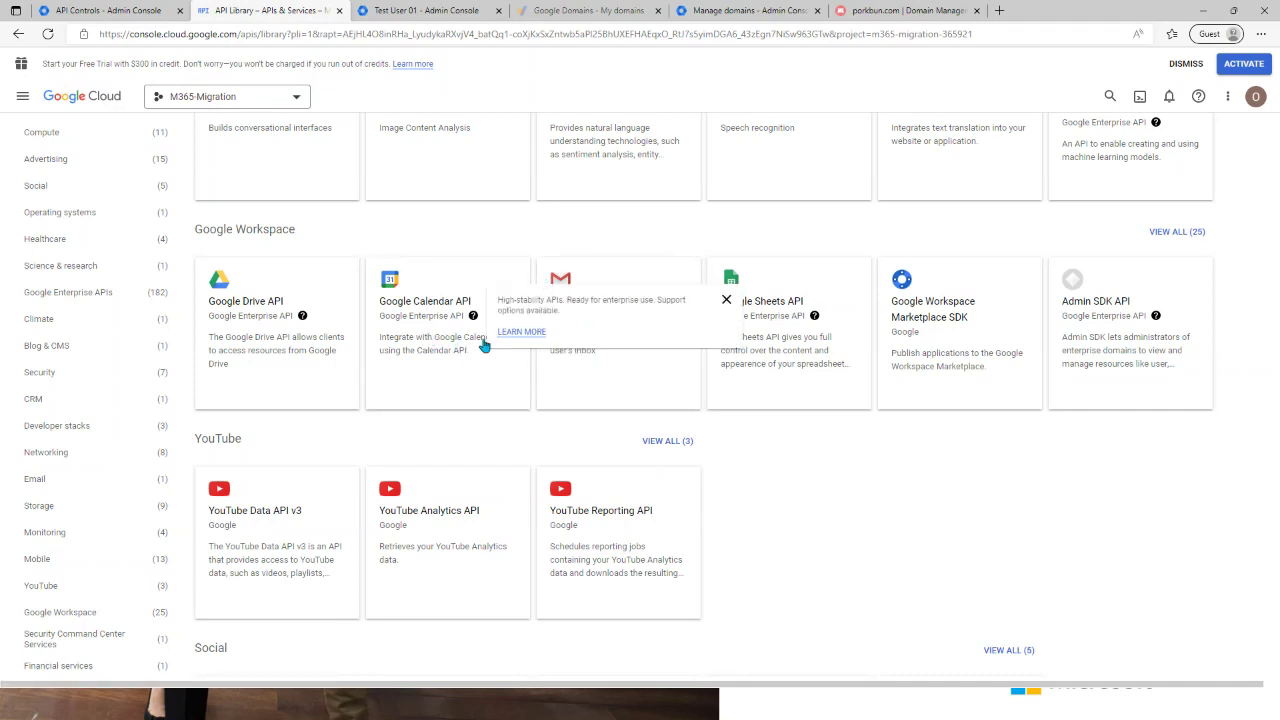
# Step: Examine the People and Contacts APIs in the Social category, and the Calendar and Gmail APIs under Google Workspace
pyautogui.scroll(-3, 776, 480)
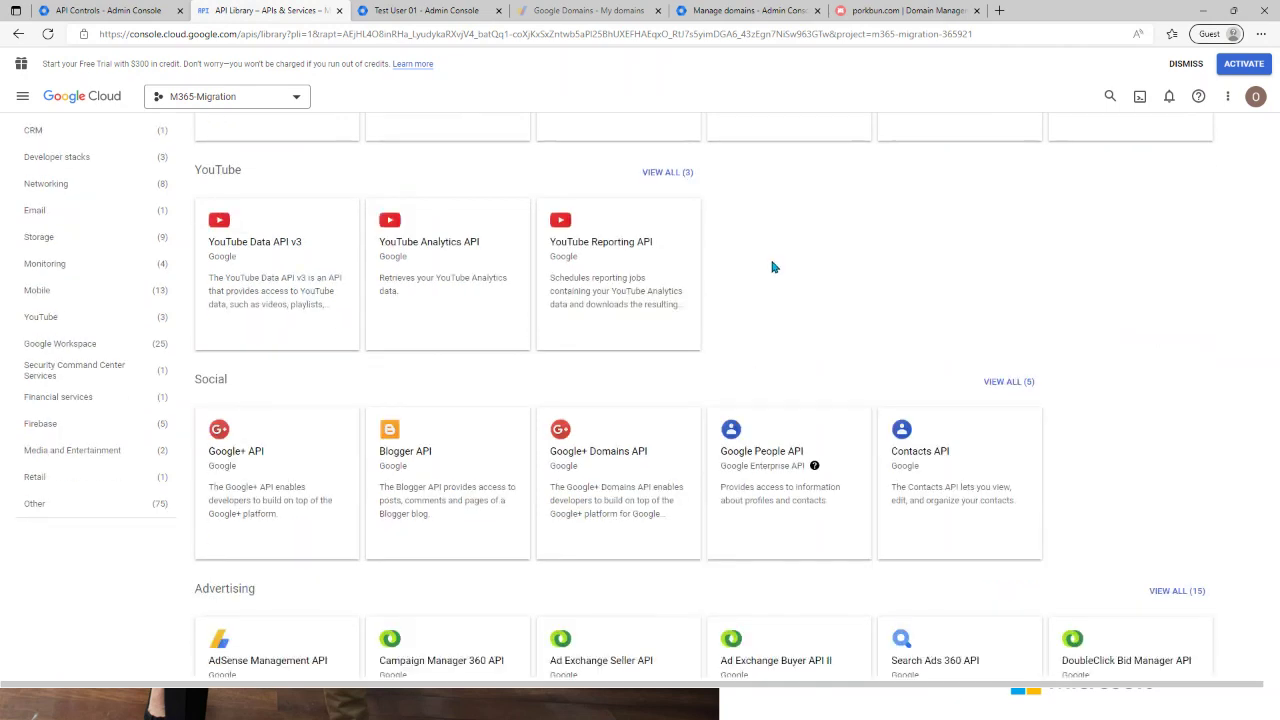
pyautogui.moveTo(237, 386); pyautogui.dragTo(196, 380)
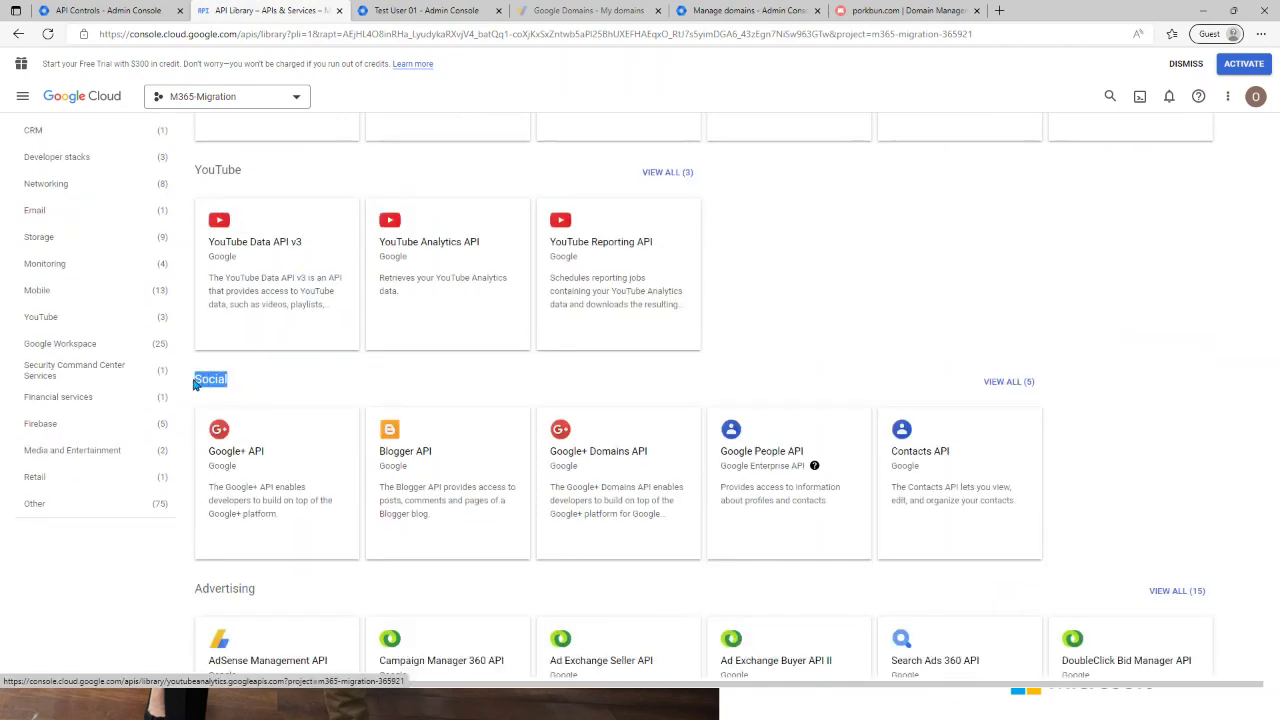
pyautogui.click(1014, 346)
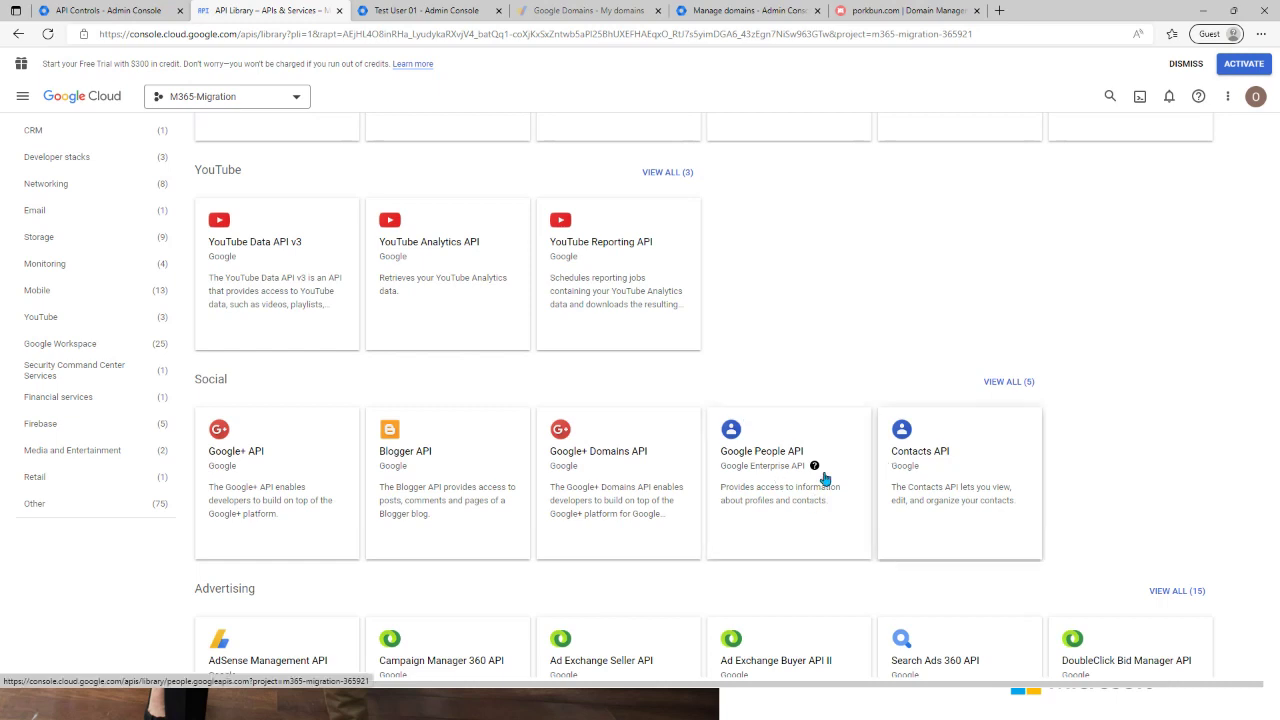
pyautogui.moveTo(737, 391); pyautogui.dragTo(751, 403)
pyautogui.moveTo(1130, 482); pyautogui.dragTo(865, 488)
pyautogui.click(815, 390)
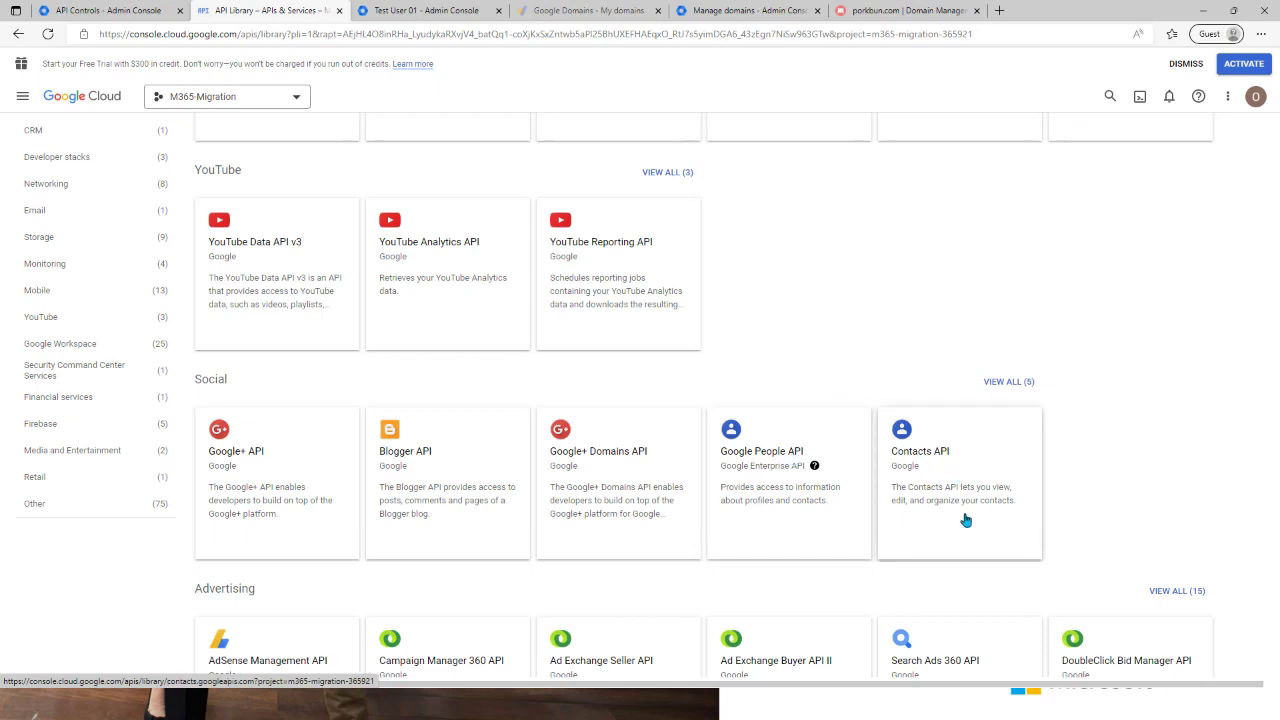
pyautogui.scroll(5, 963, 520)
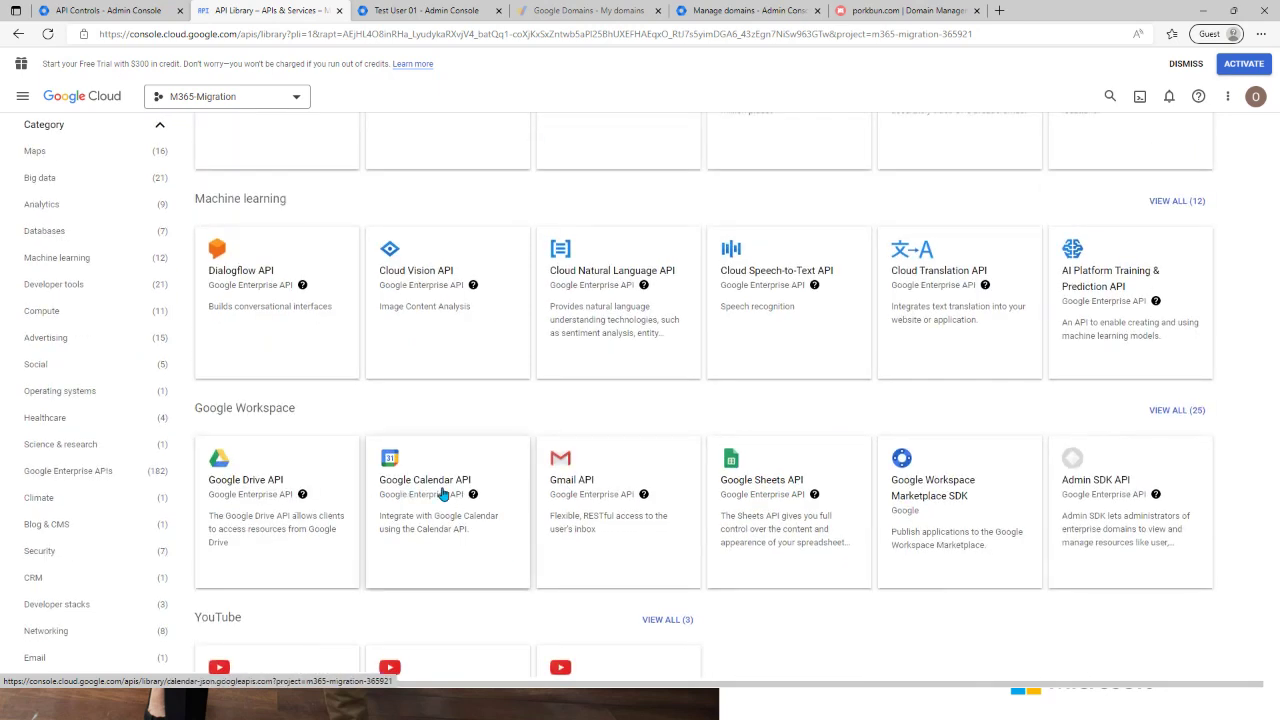
pyautogui.click(473, 494)
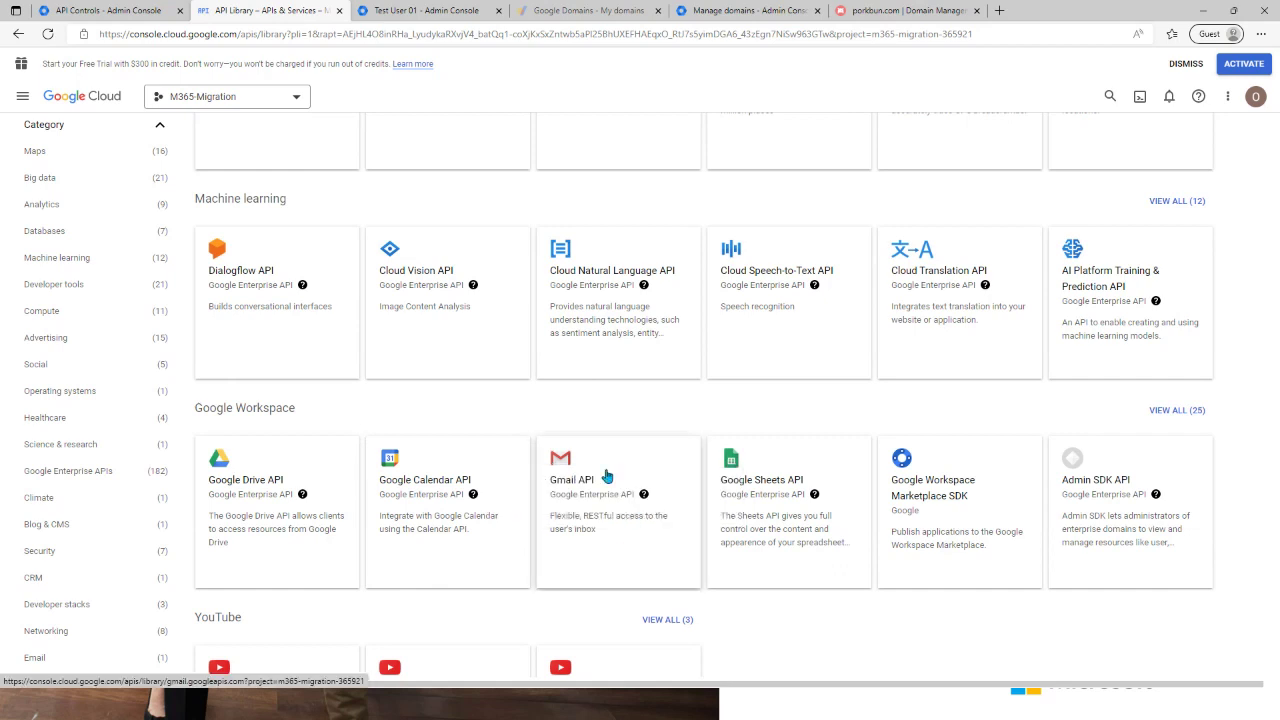
# Step: Switch to the Test User 01 account in Google Admin and examine its storage use and email address domain
pyautogui.click(406, 14)
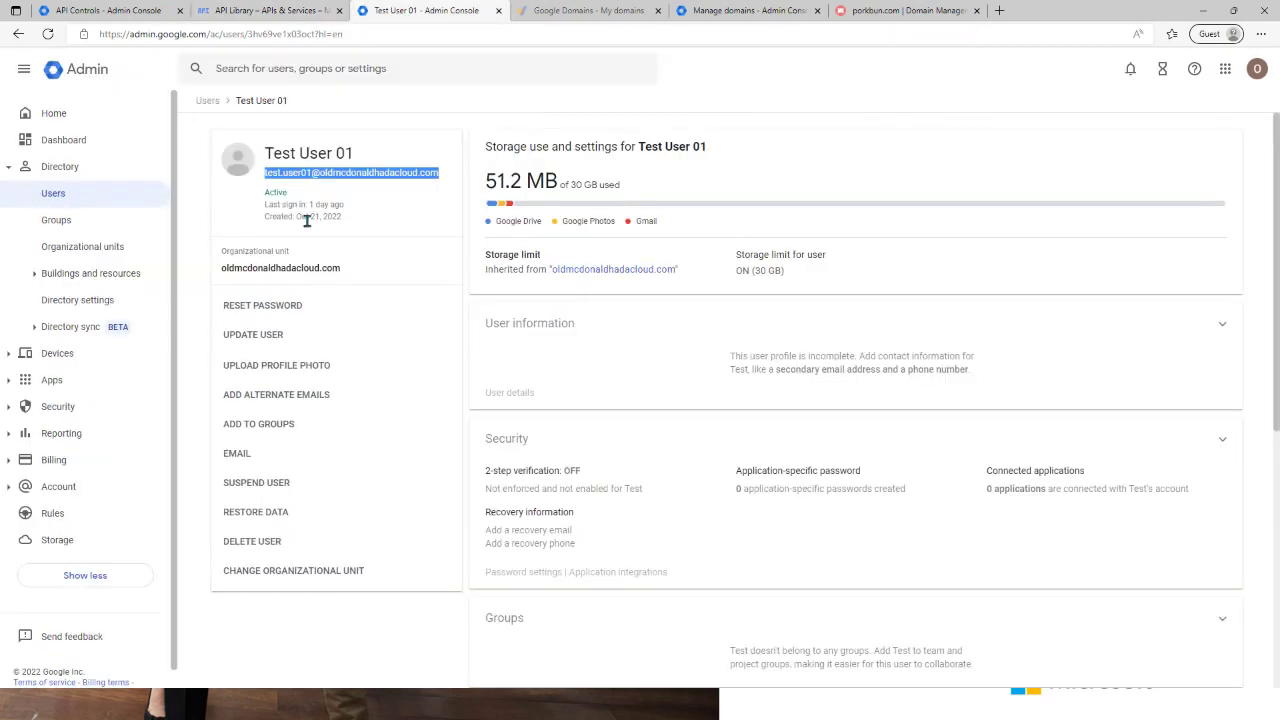
pyautogui.click(858, 158)
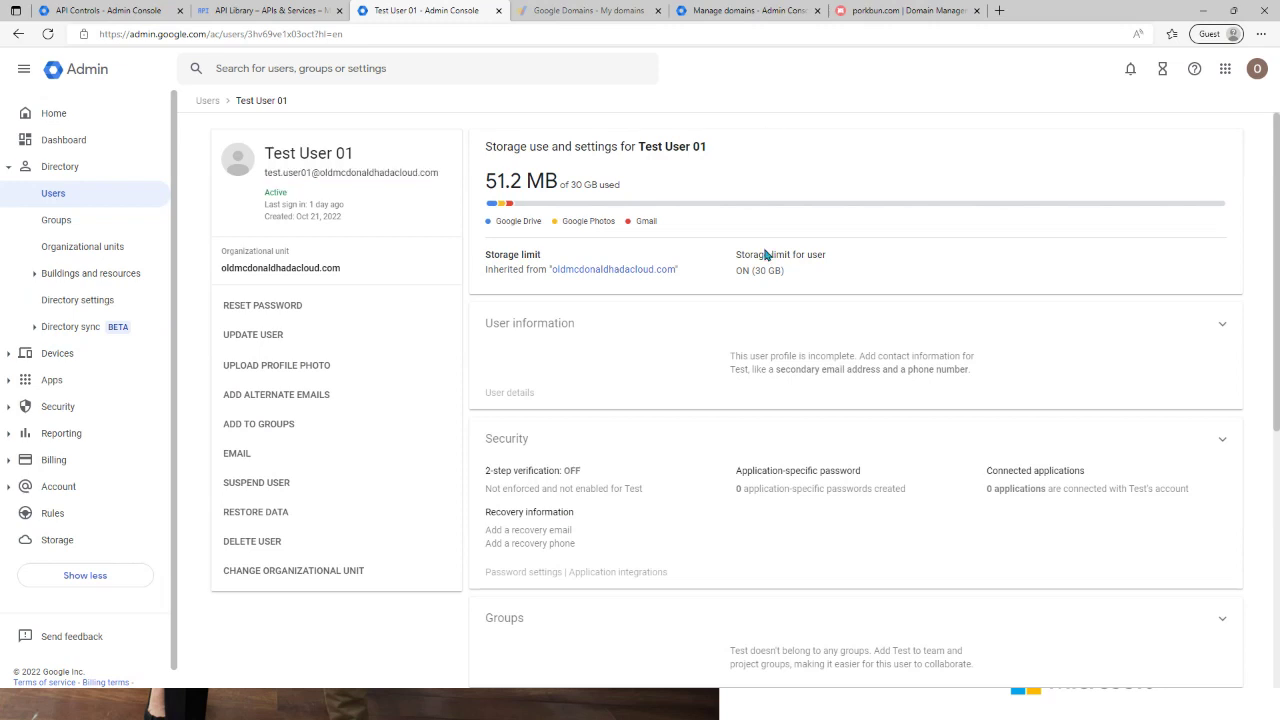
pyautogui.moveTo(481, 178); pyautogui.dragTo(640, 183)
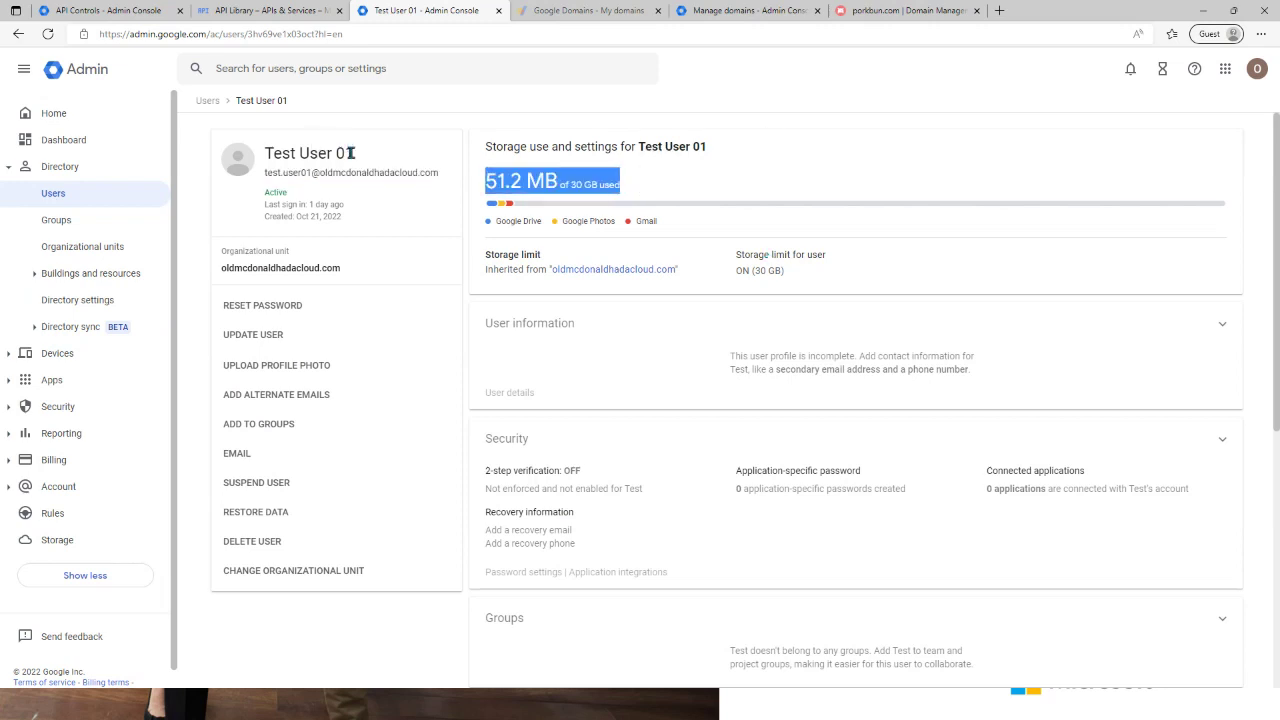
pyautogui.moveTo(352, 152); pyautogui.dragTo(272, 153)
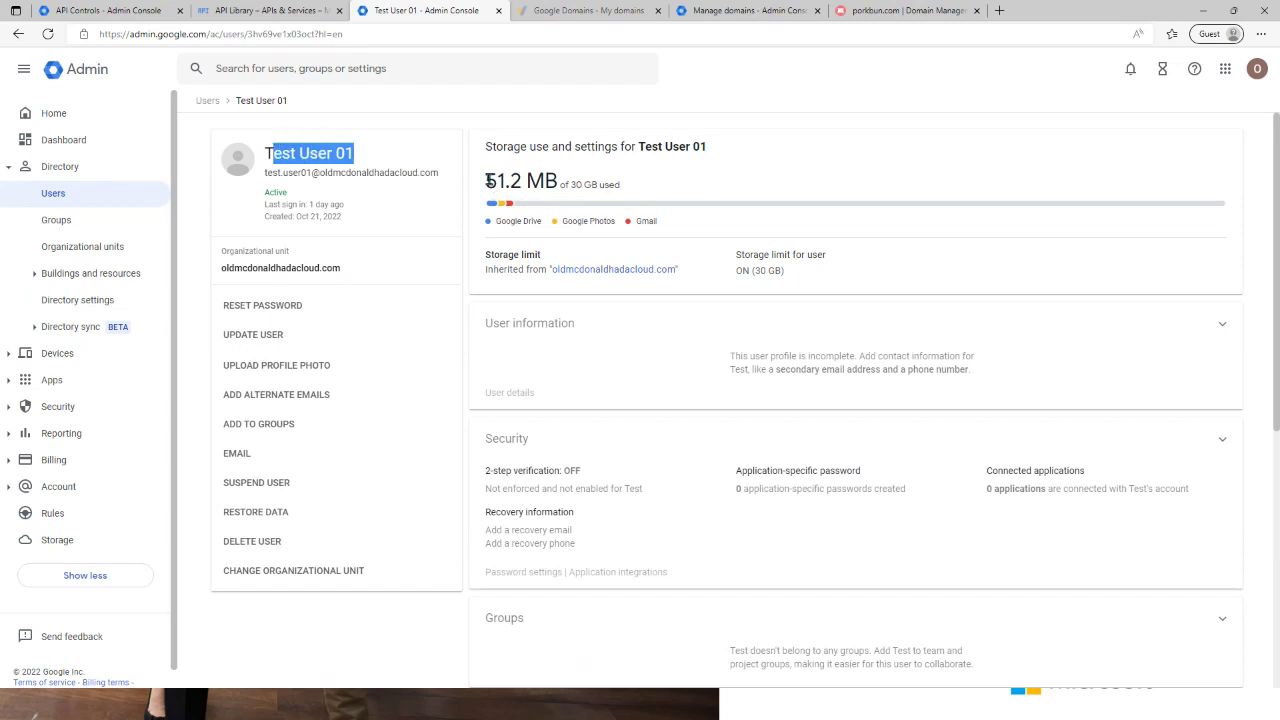
pyautogui.moveTo(487, 180); pyautogui.dragTo(628, 178)
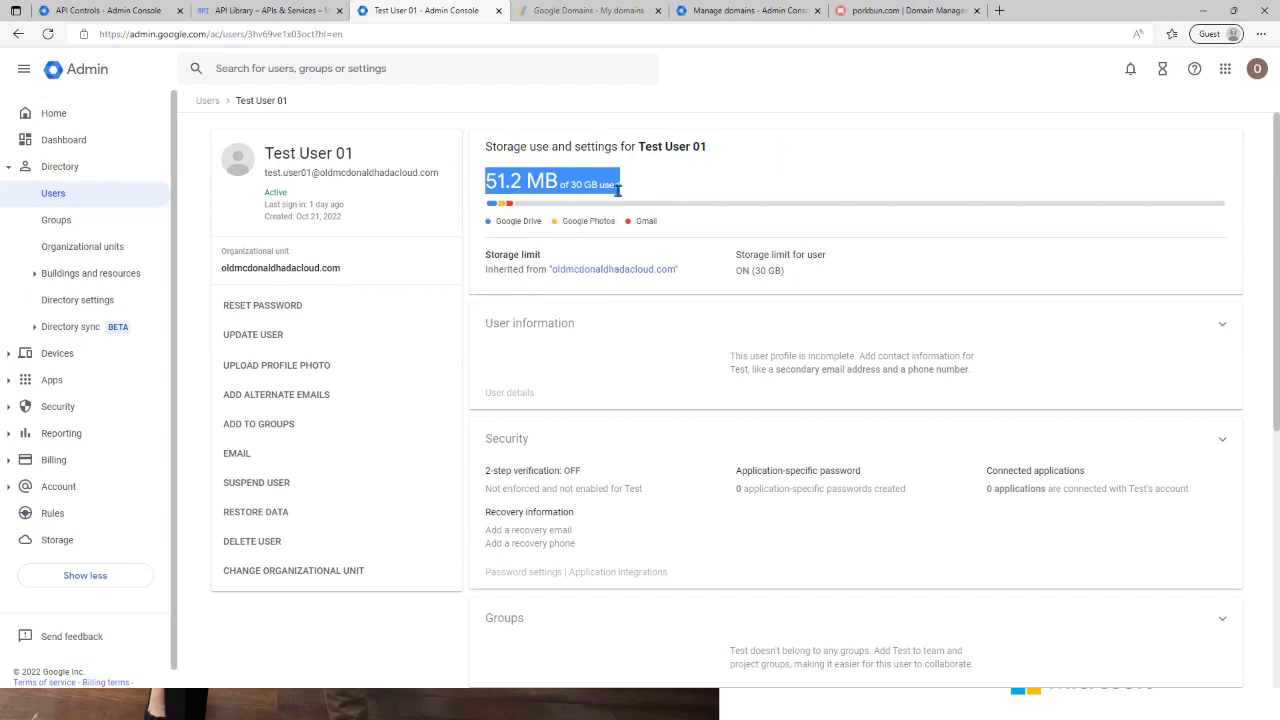
pyautogui.click(765, 165)
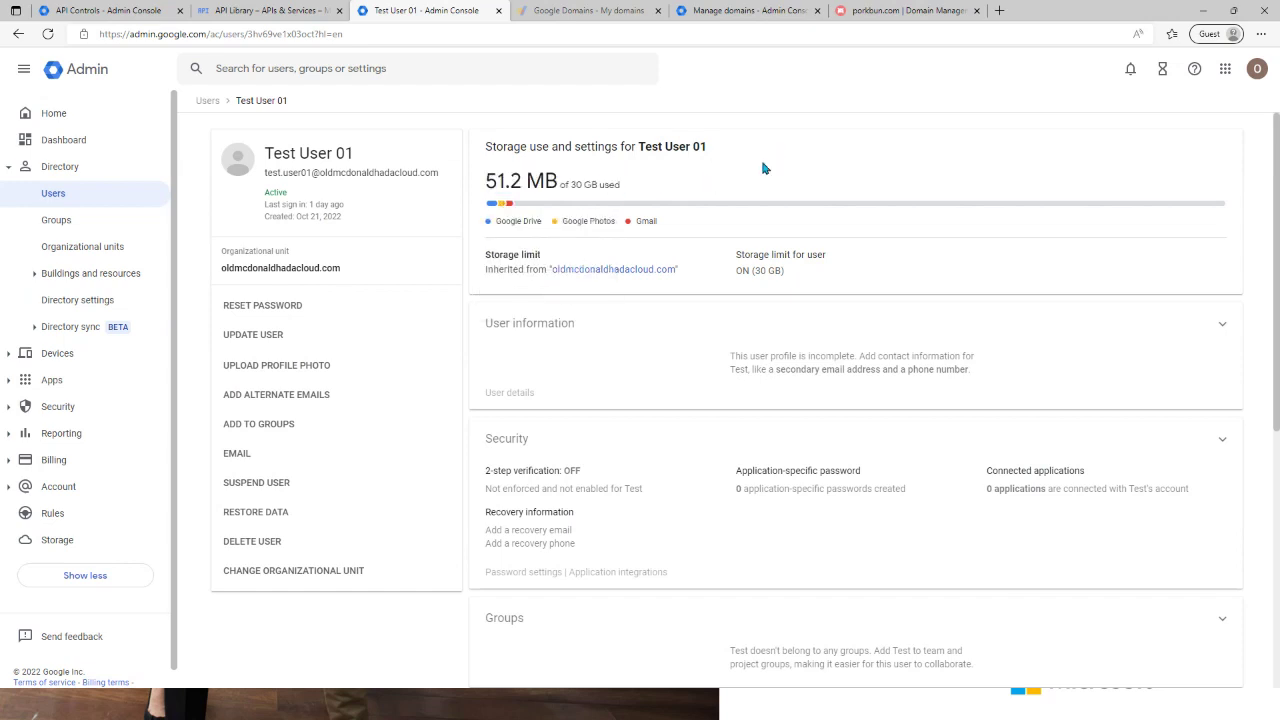
pyautogui.tripleClick(357, 174)
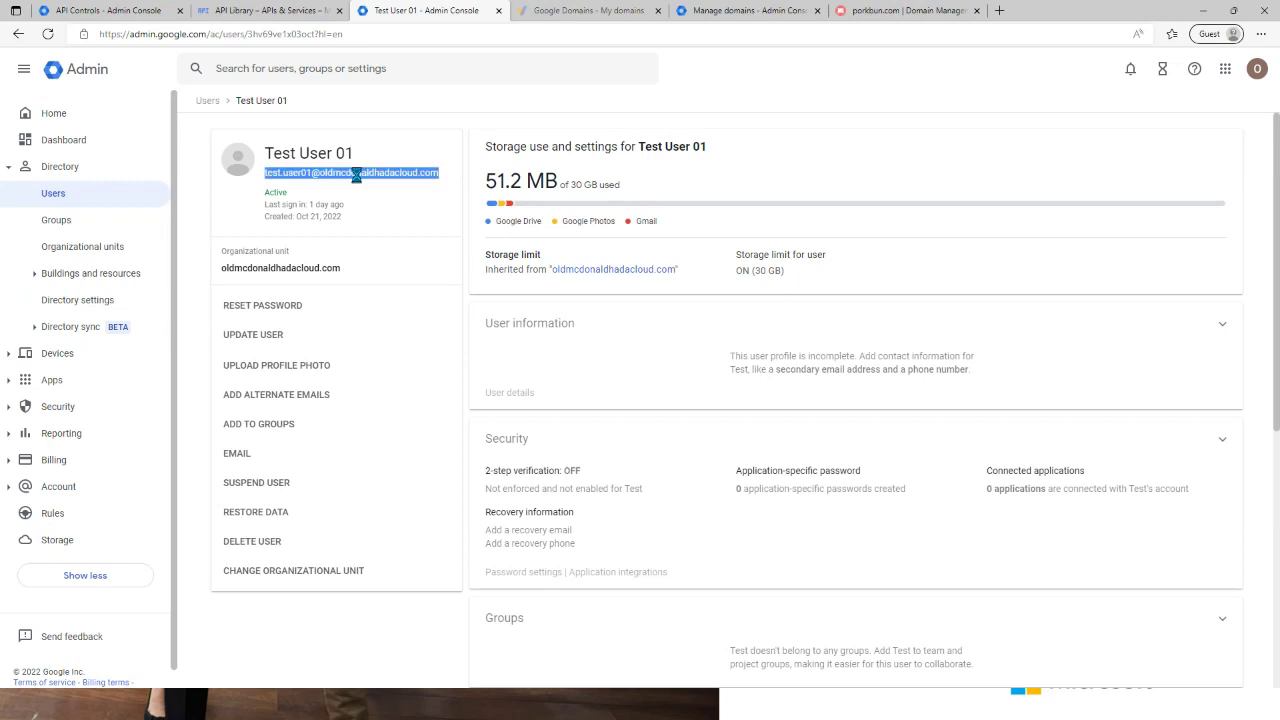
pyautogui.moveTo(440, 173); pyautogui.dragTo(324, 174)
pyautogui.click(447, 185)
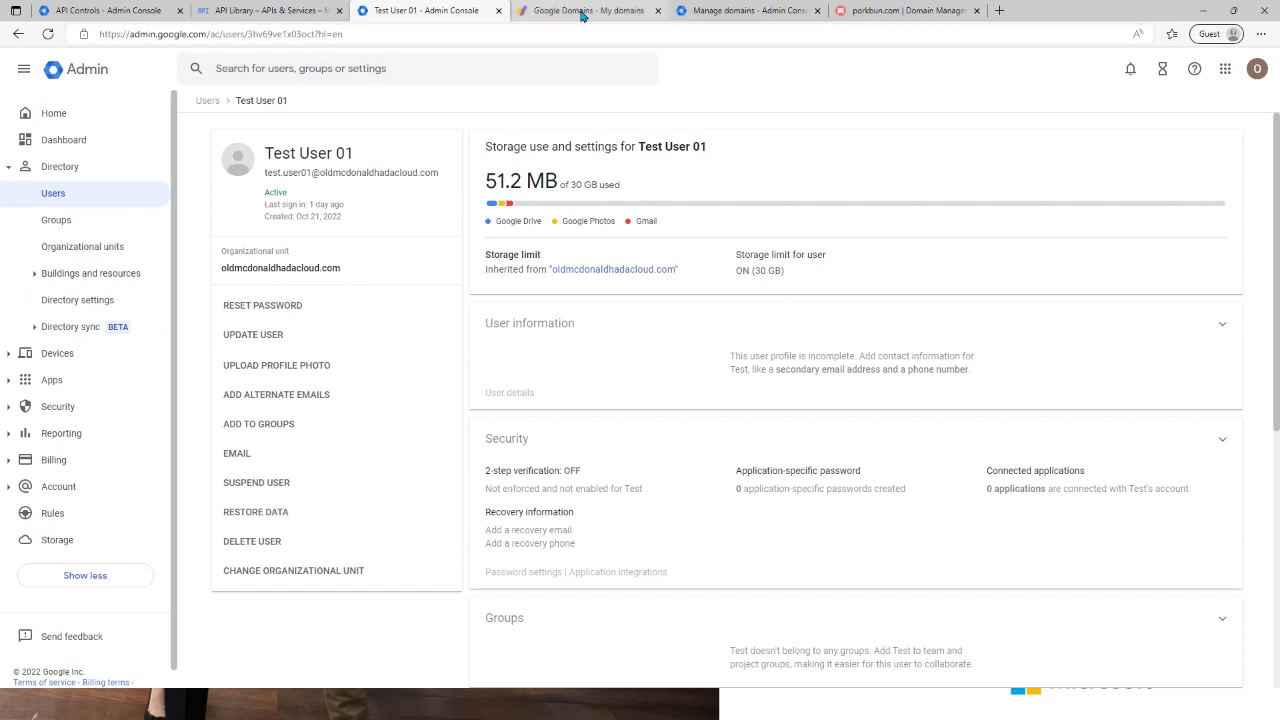
# Step: View the full user list in the Admin console, and switch to the Google Domains list of owned domains
pyautogui.click(207, 101)
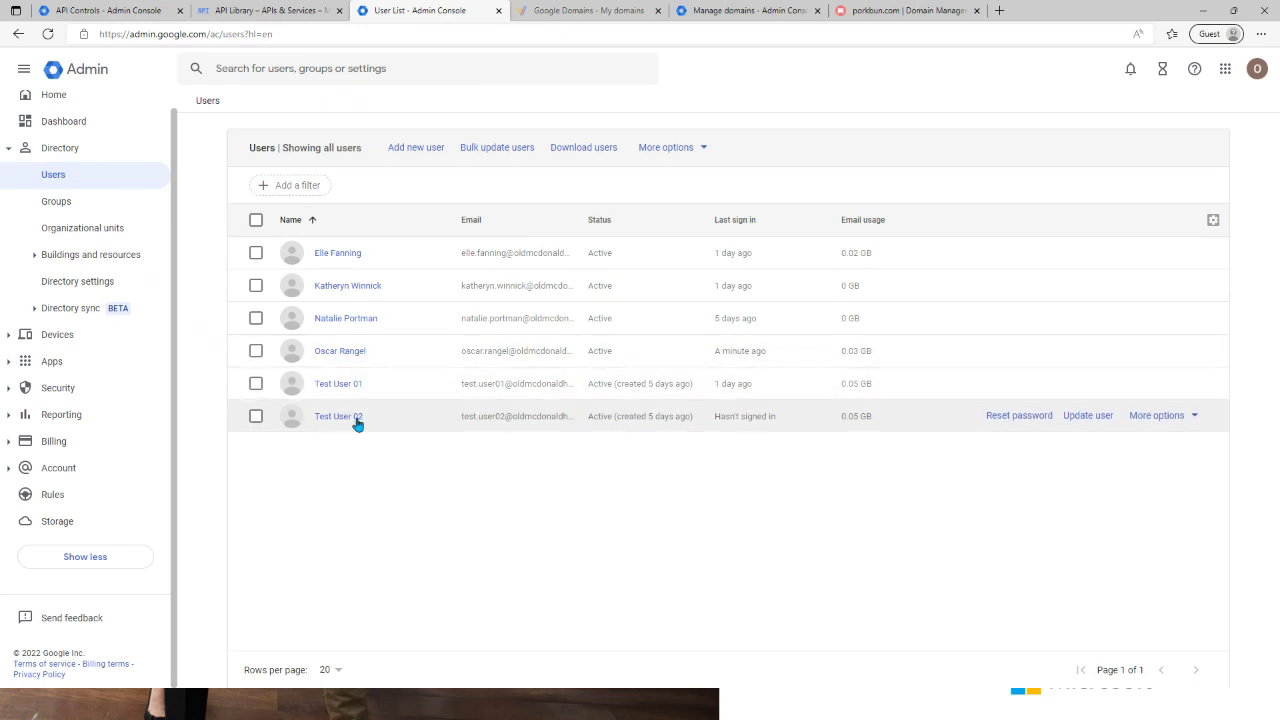
pyautogui.click(585, 12)
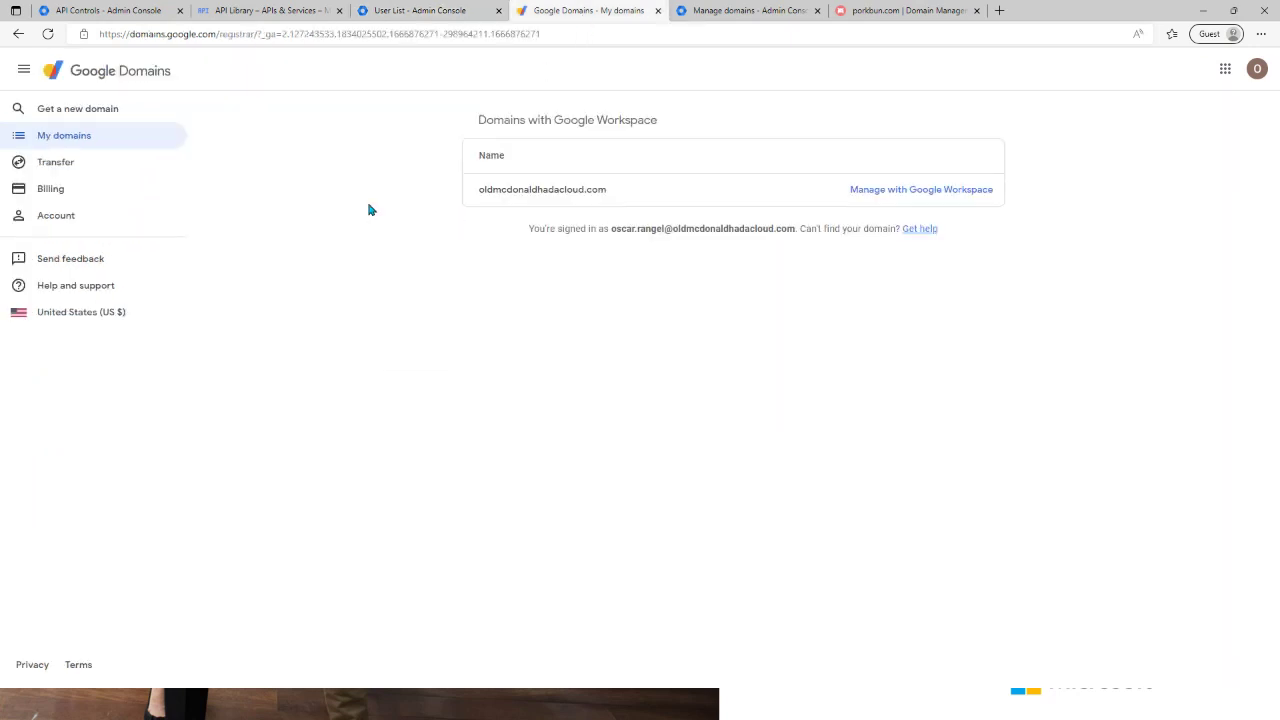
# Step: Switch to Manage domains in Google Admin and examine the gsuite.oldmcdonaldhadacloud.com and m365.oldmcdonaldhadacloud.com alias domains
pyautogui.click(745, 12)
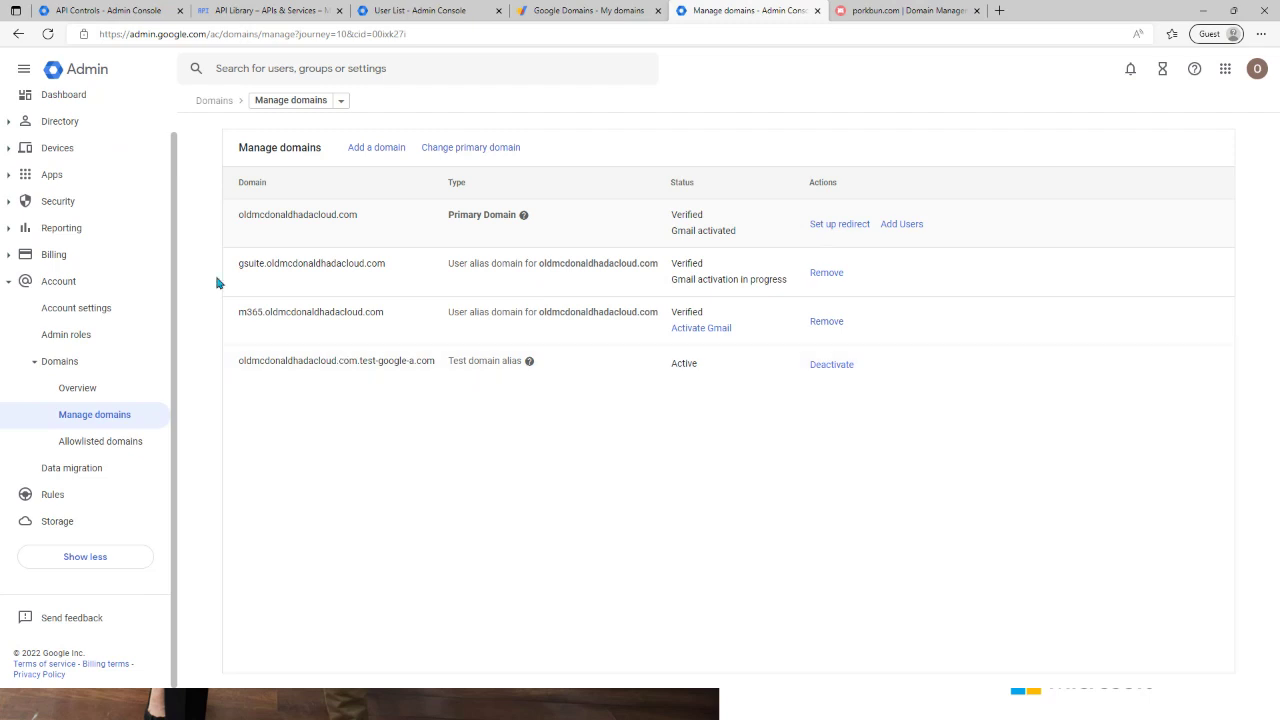
pyautogui.moveTo(238, 263); pyautogui.dragTo(447, 265)
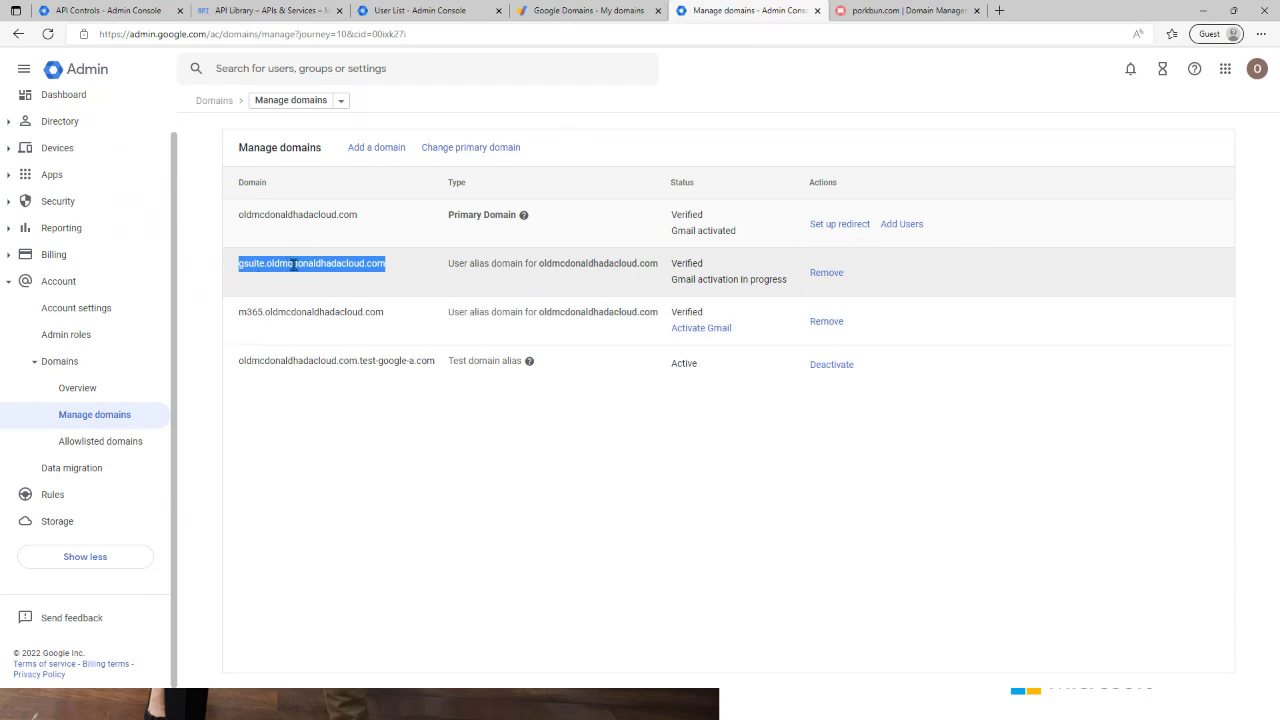
pyautogui.moveTo(240, 315); pyautogui.dragTo(390, 318)
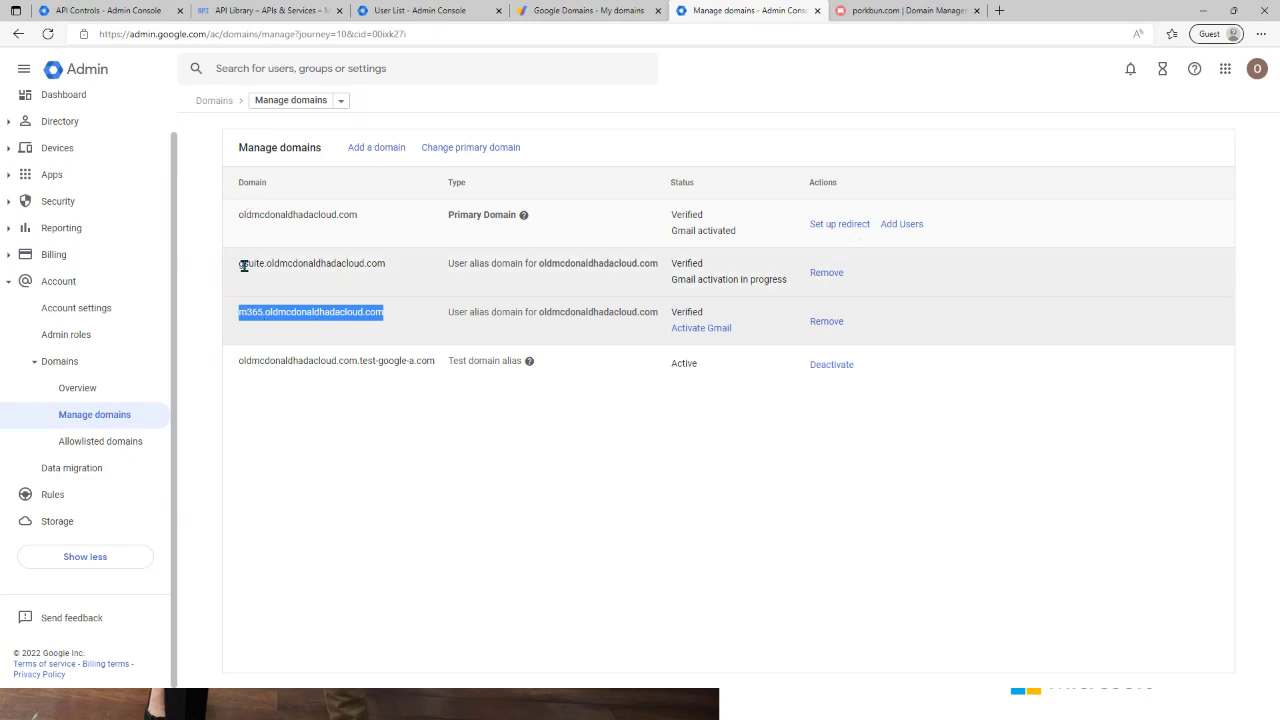
pyautogui.moveTo(243, 265); pyautogui.dragTo(388, 270)
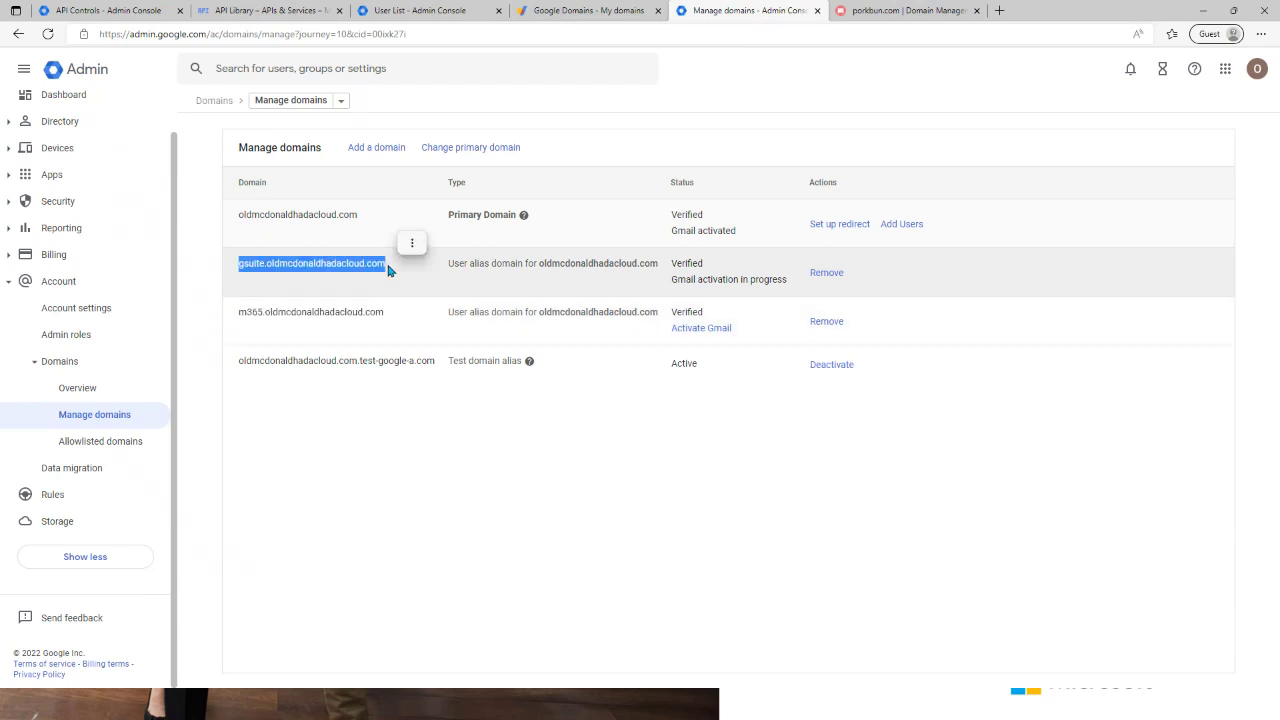
pyautogui.moveTo(240, 321); pyautogui.dragTo(434, 323)
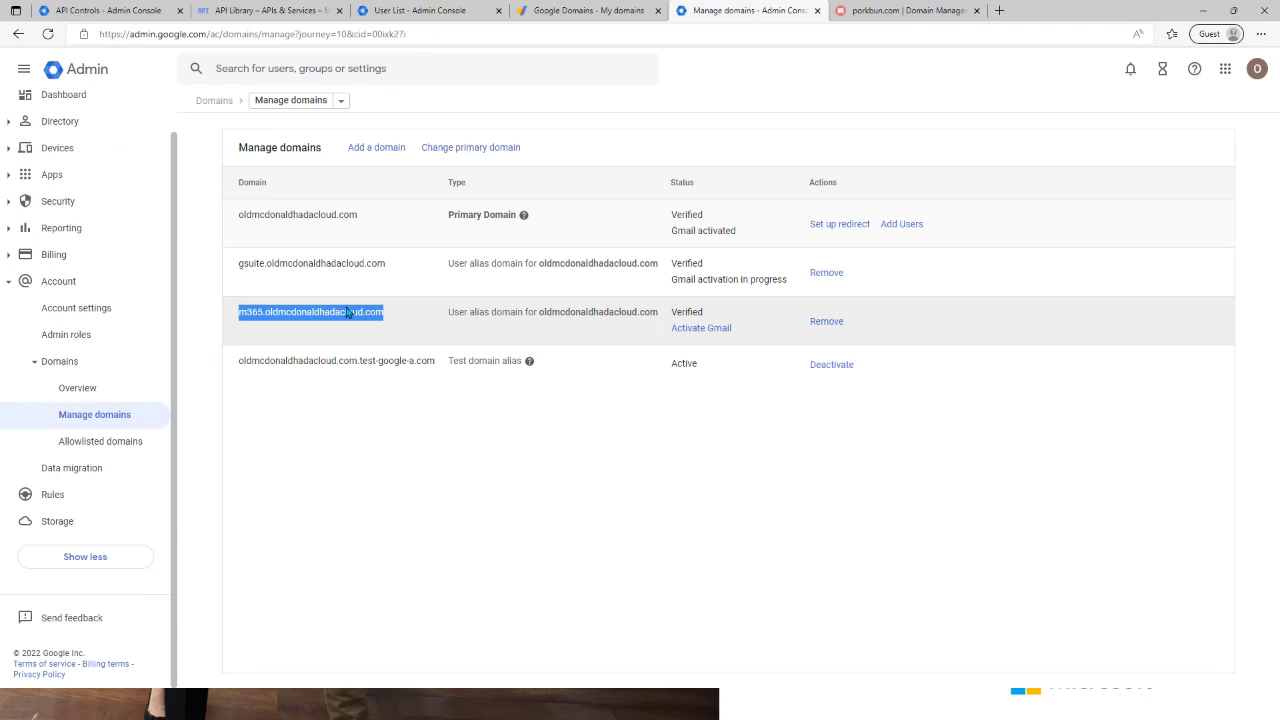
pyautogui.tripleClick(329, 262)
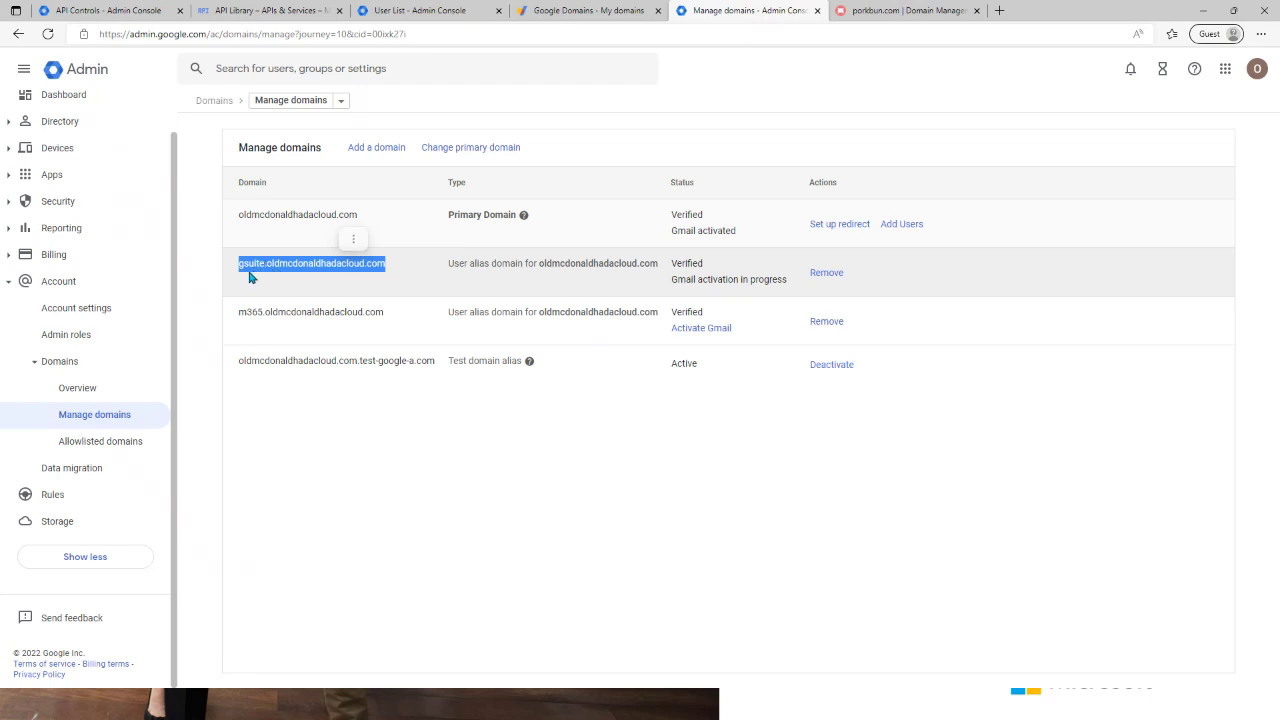
pyautogui.doubleClick(256, 314)
pyautogui.tripleClick(257, 314)
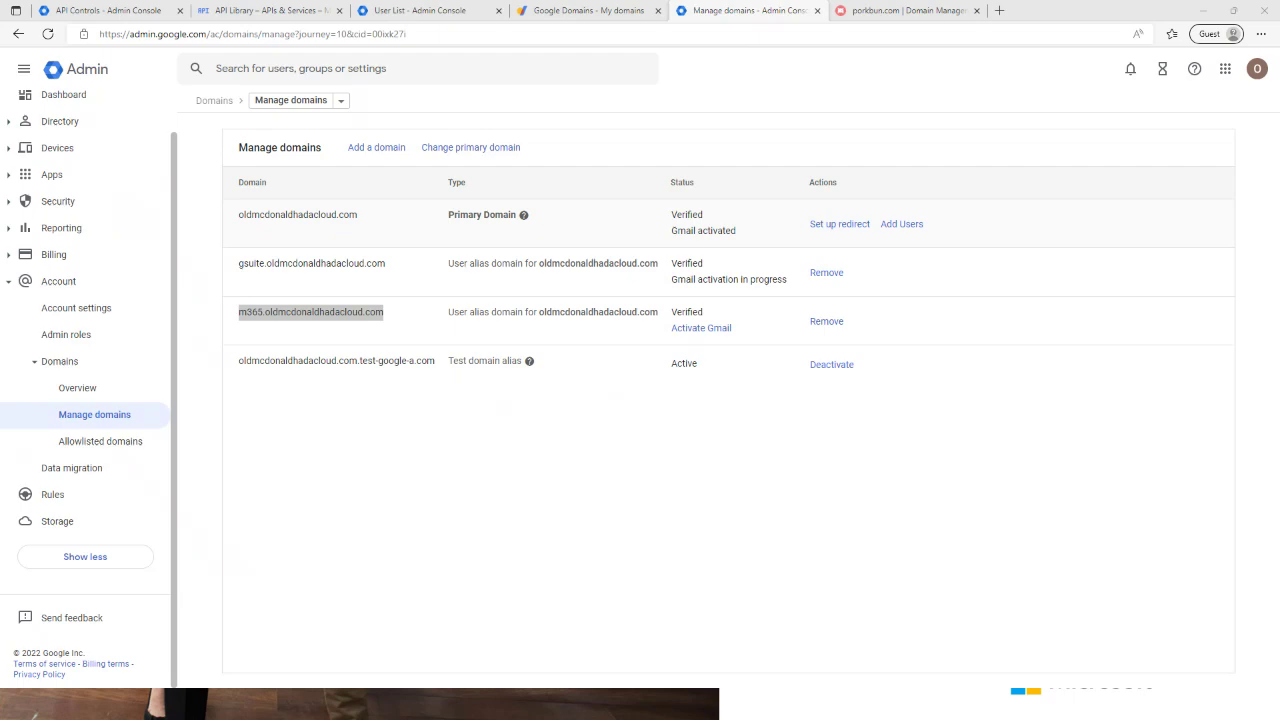
# Step: Switch to the Microsoft 365 browser window, close the classic Exchange migration page and view the tenant's domain list
pyautogui.hotkey('alt', 'Tab')
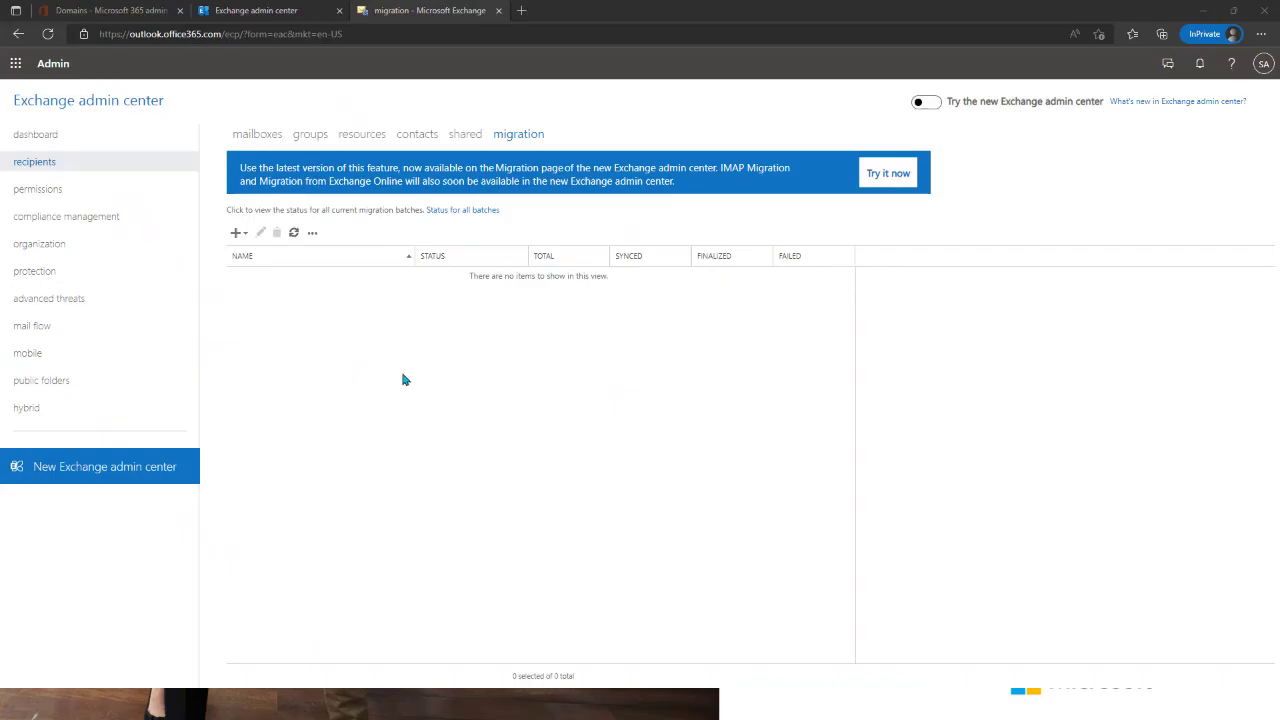
pyautogui.click(431, 420)
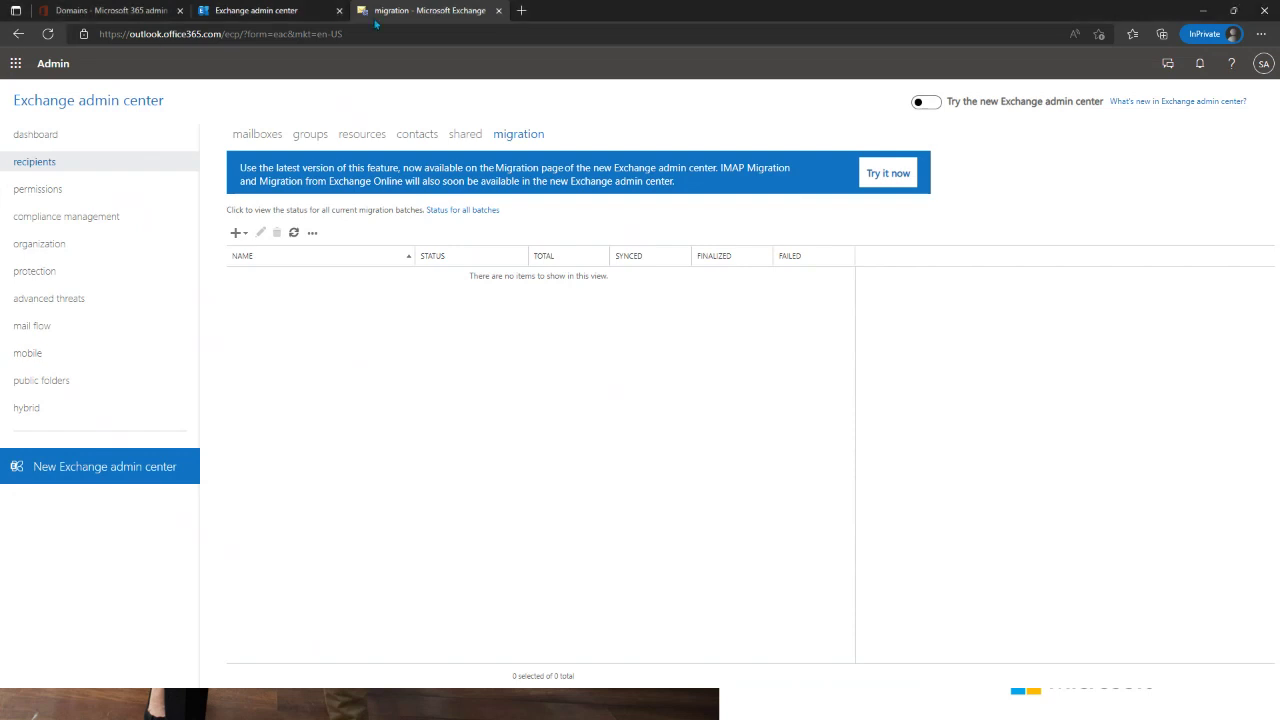
pyautogui.click(498, 11)
pyautogui.click(110, 10)
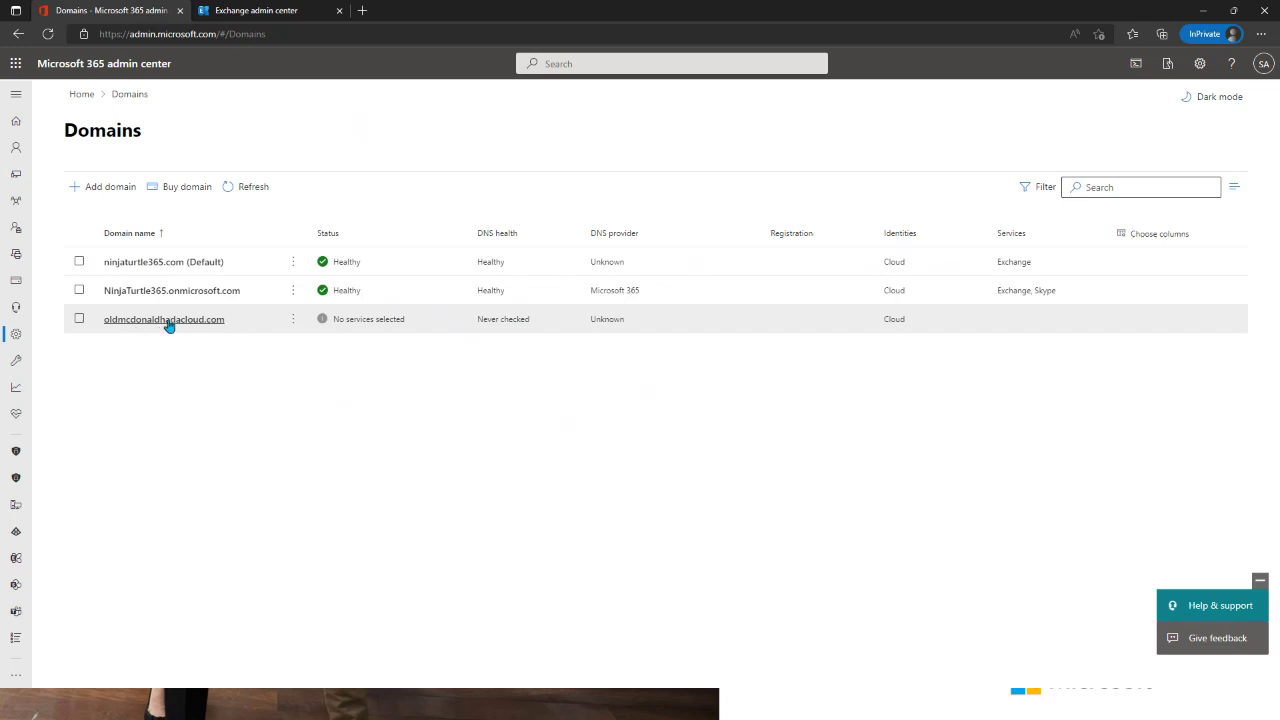
# Step: Reopen the Exchange admin center from the Microsoft 365 admin home page, with the classic version loaded alongside it
pyautogui.click(13, 123)
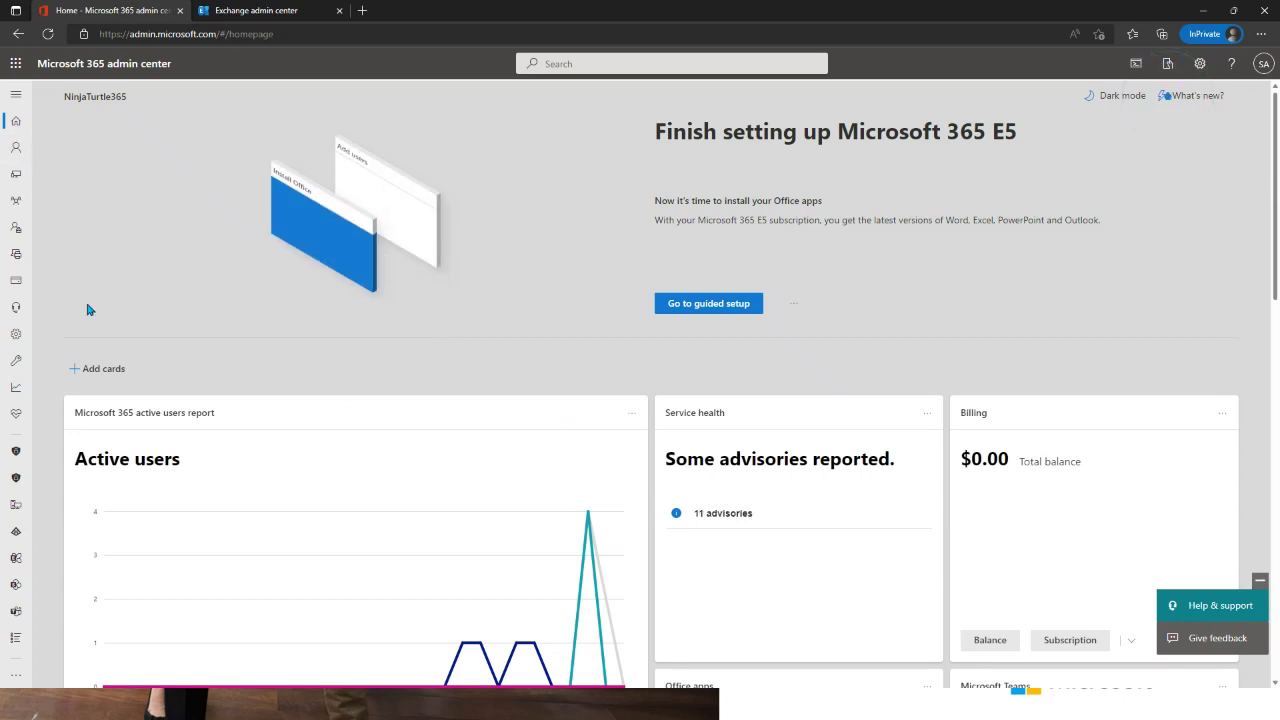
pyautogui.scroll(-2, 98, 233)
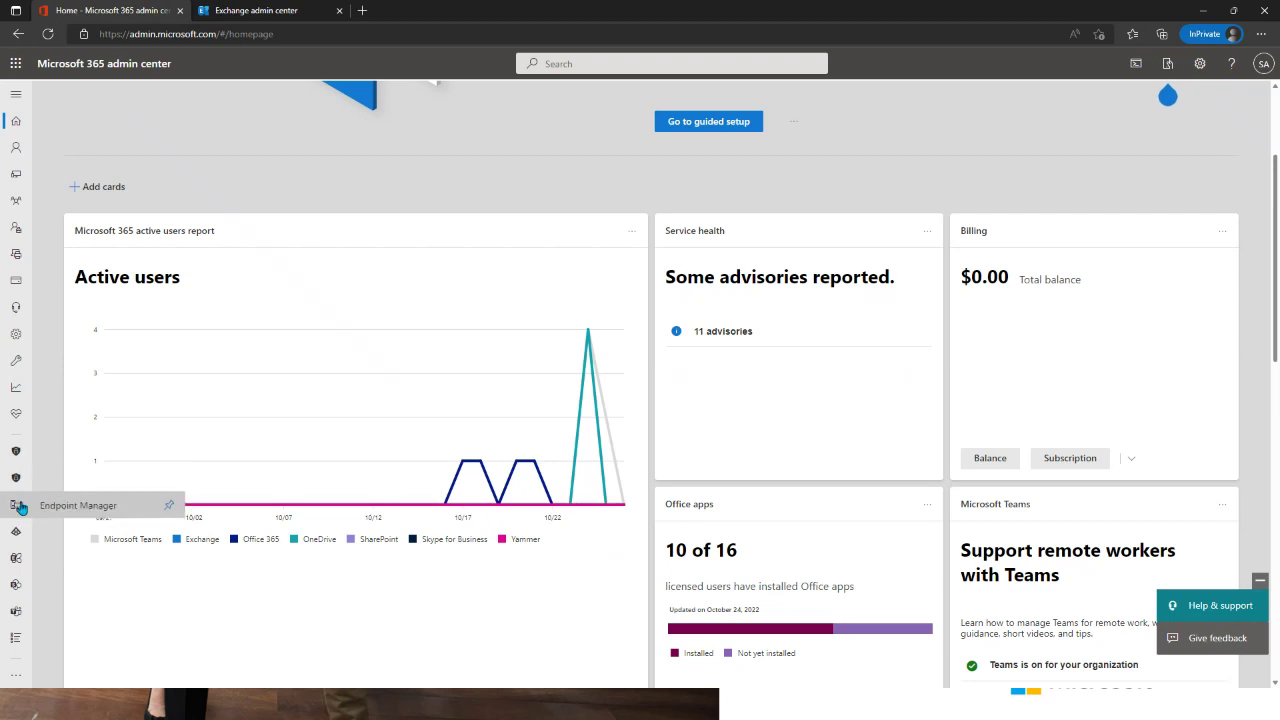
pyautogui.click(27, 568)
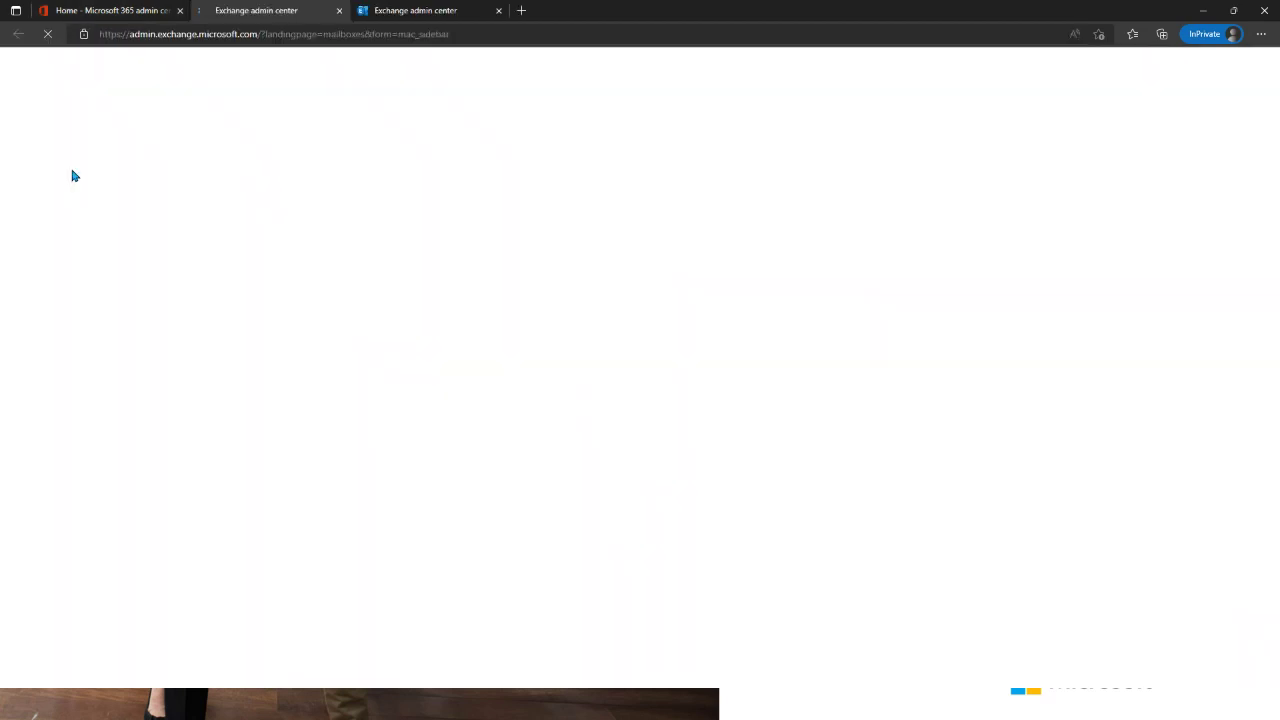
pyautogui.click(498, 10)
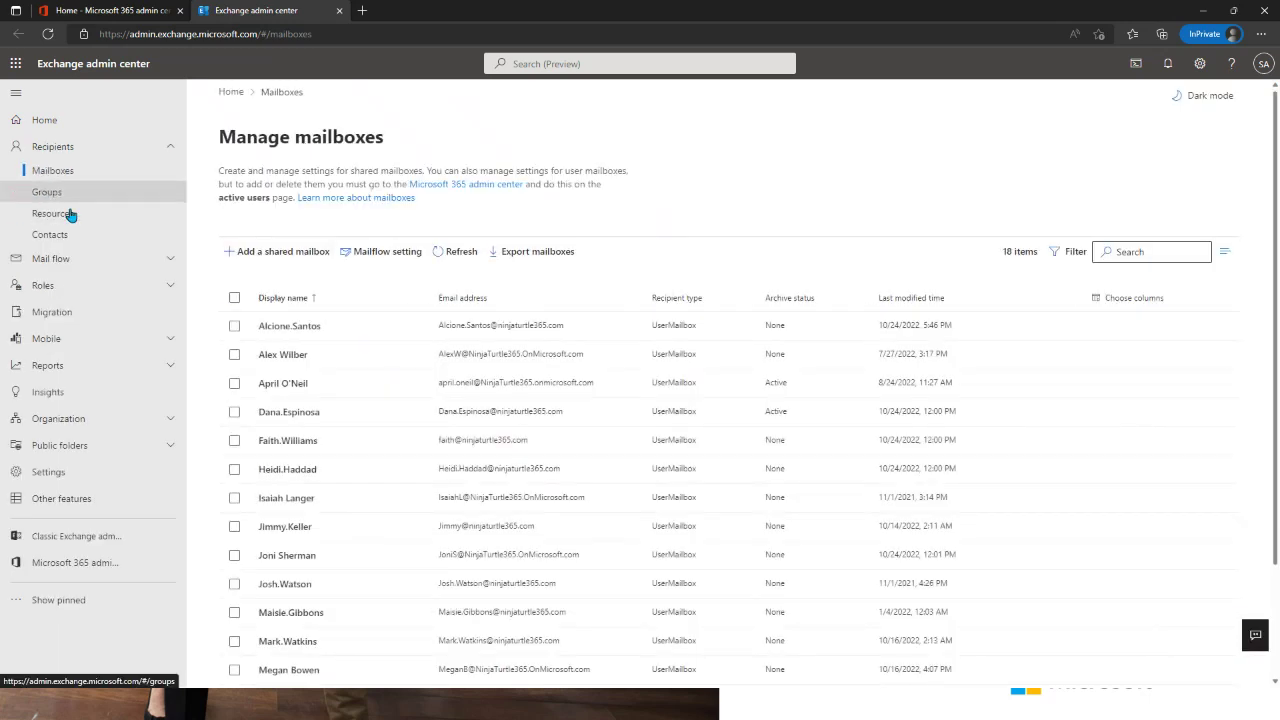
pyautogui.click(100, 535)
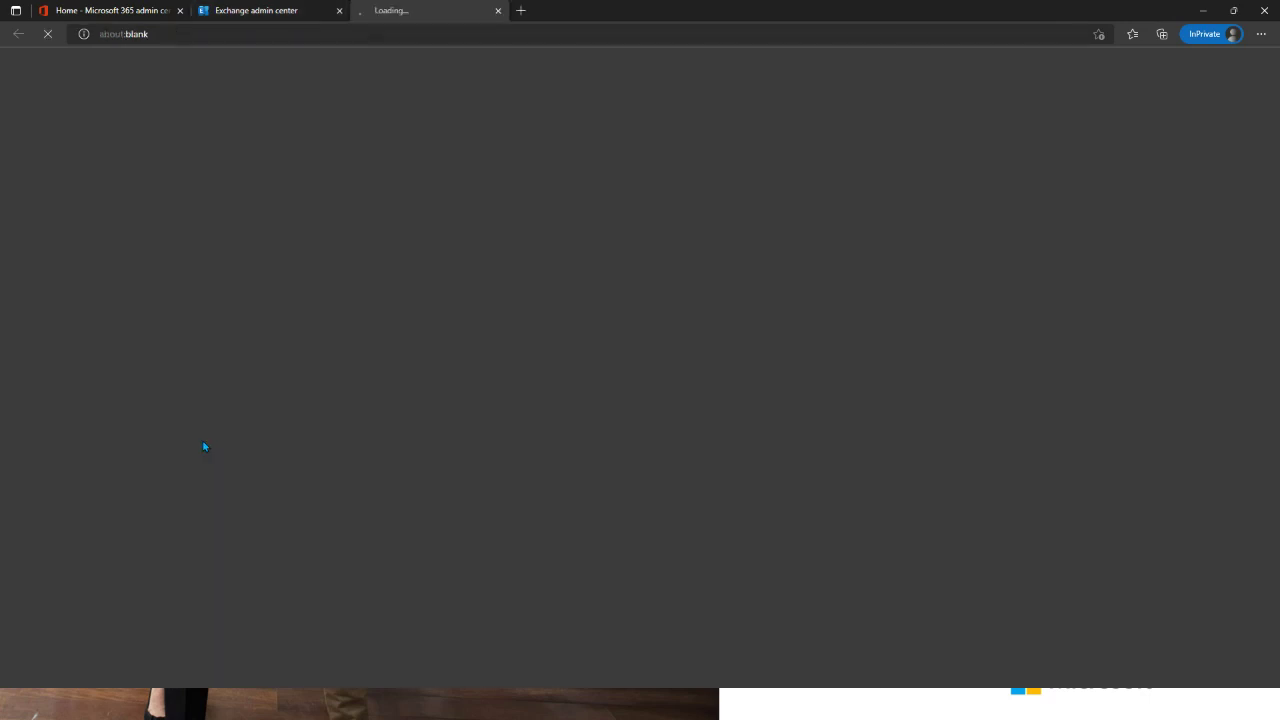
pyautogui.click(281, 18)
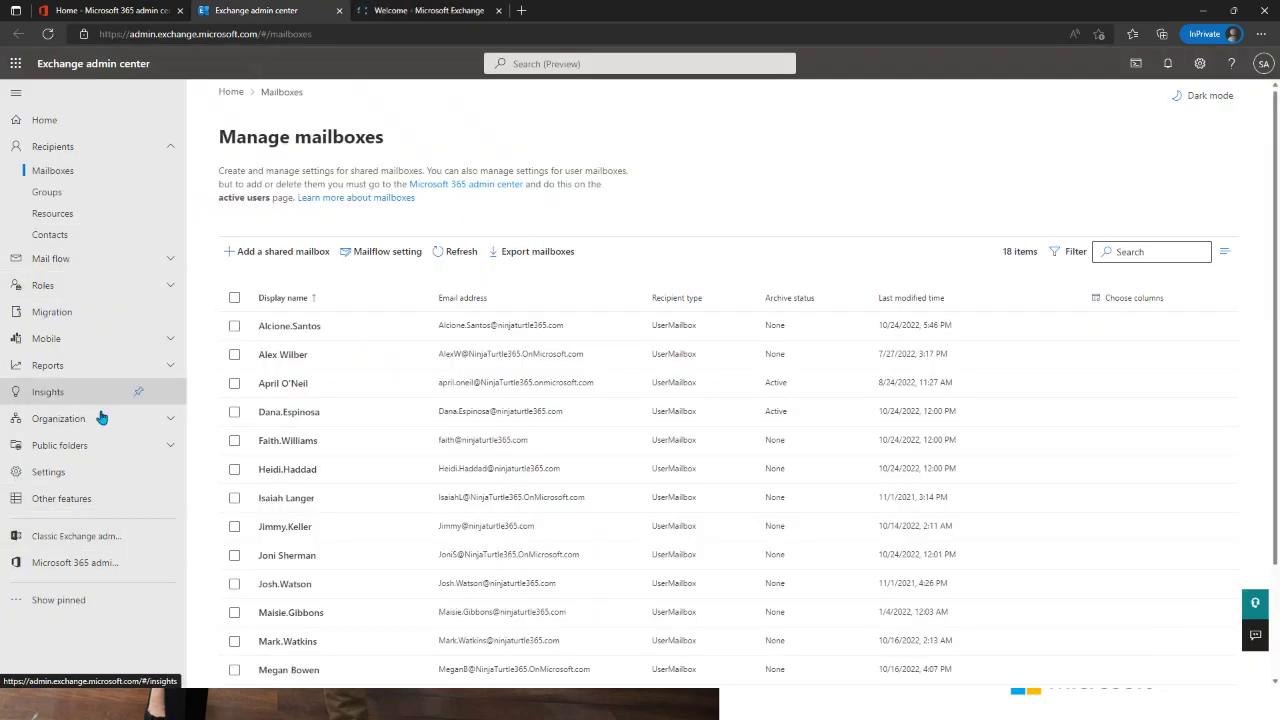
# Step: Start a migration batch named Google in the new Exchange admin center, with the path Migration to Exchange Online
pyautogui.click(70, 318)
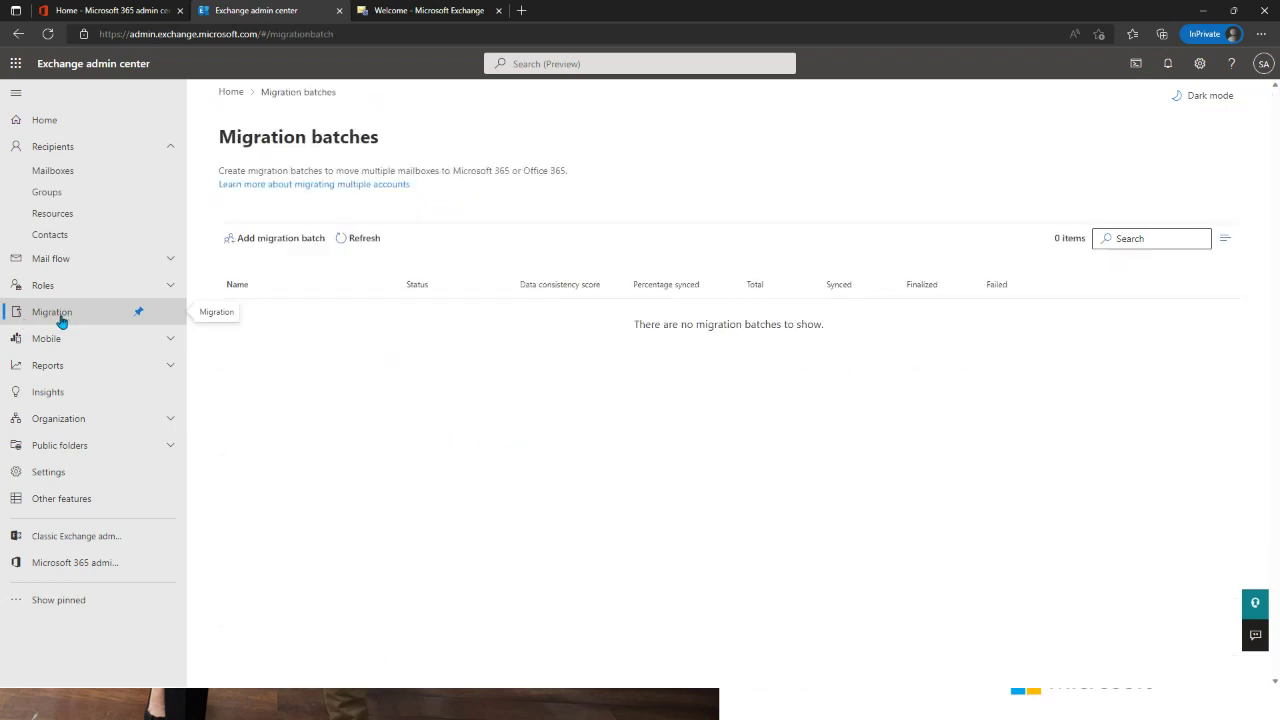
pyautogui.click(264, 240)
pyautogui.click(684, 237)
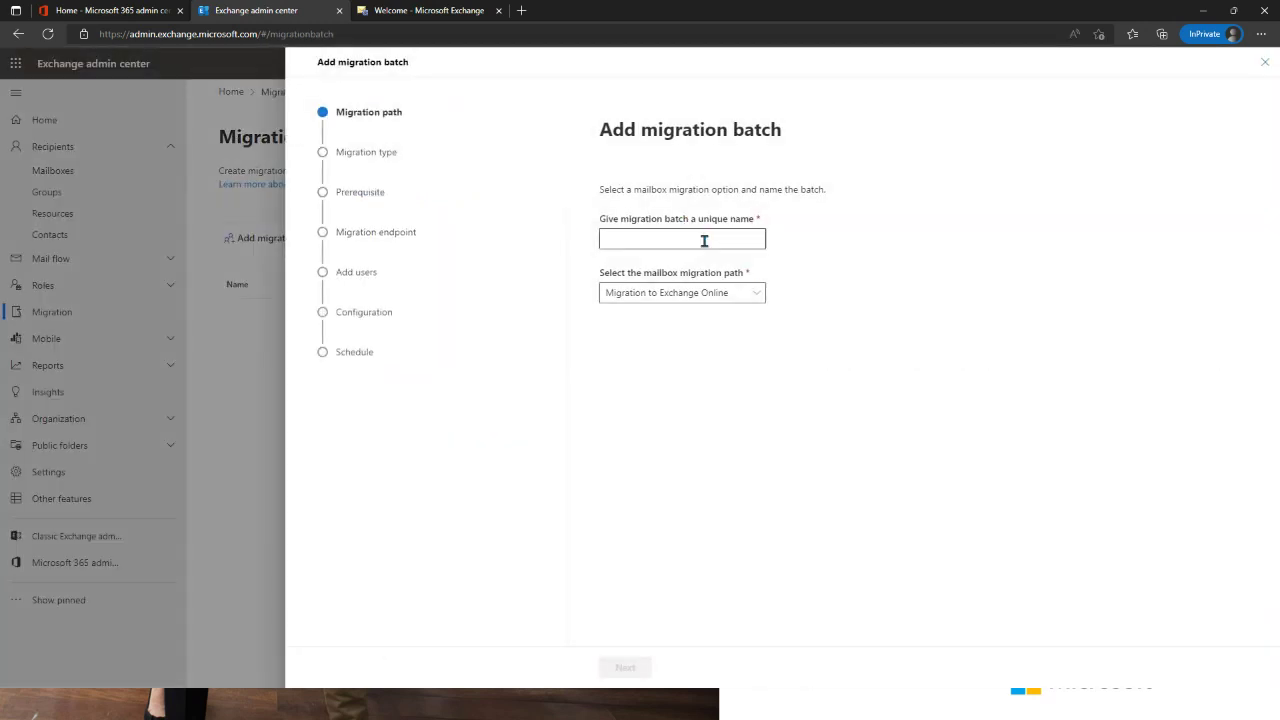
pyautogui.write('Go')
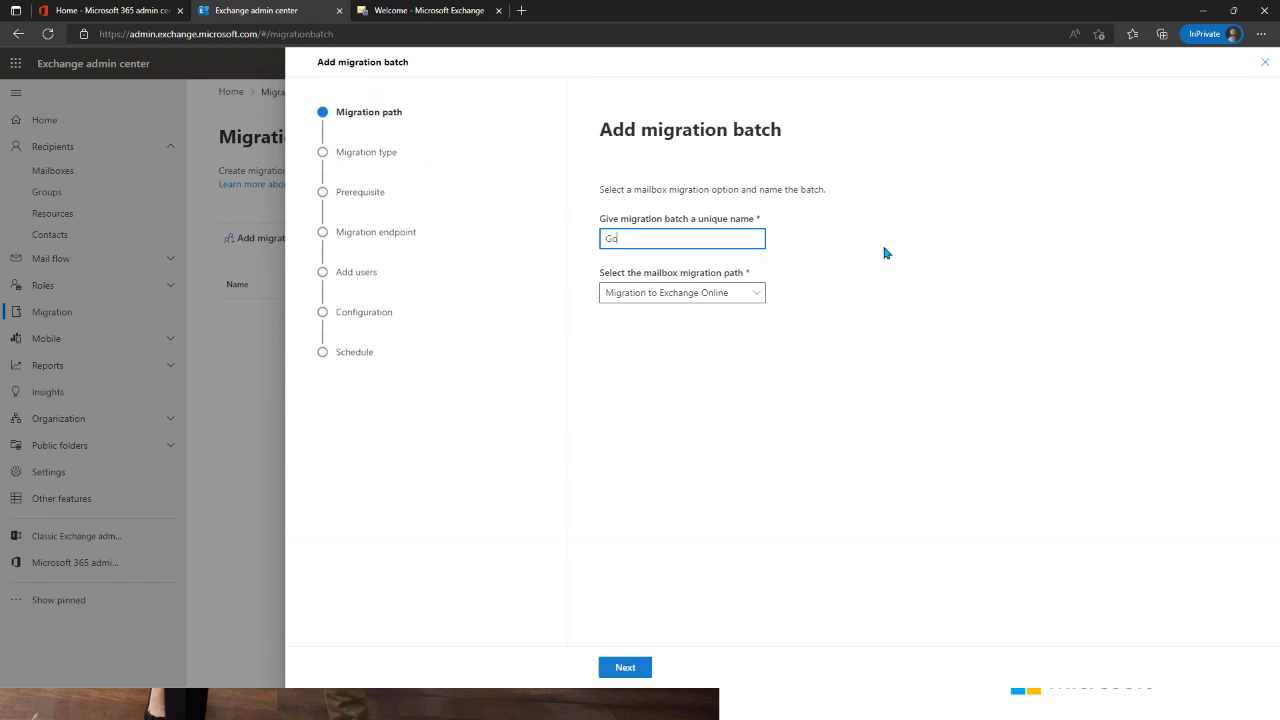
pyautogui.write('ogle')
pyautogui.press('Tab')
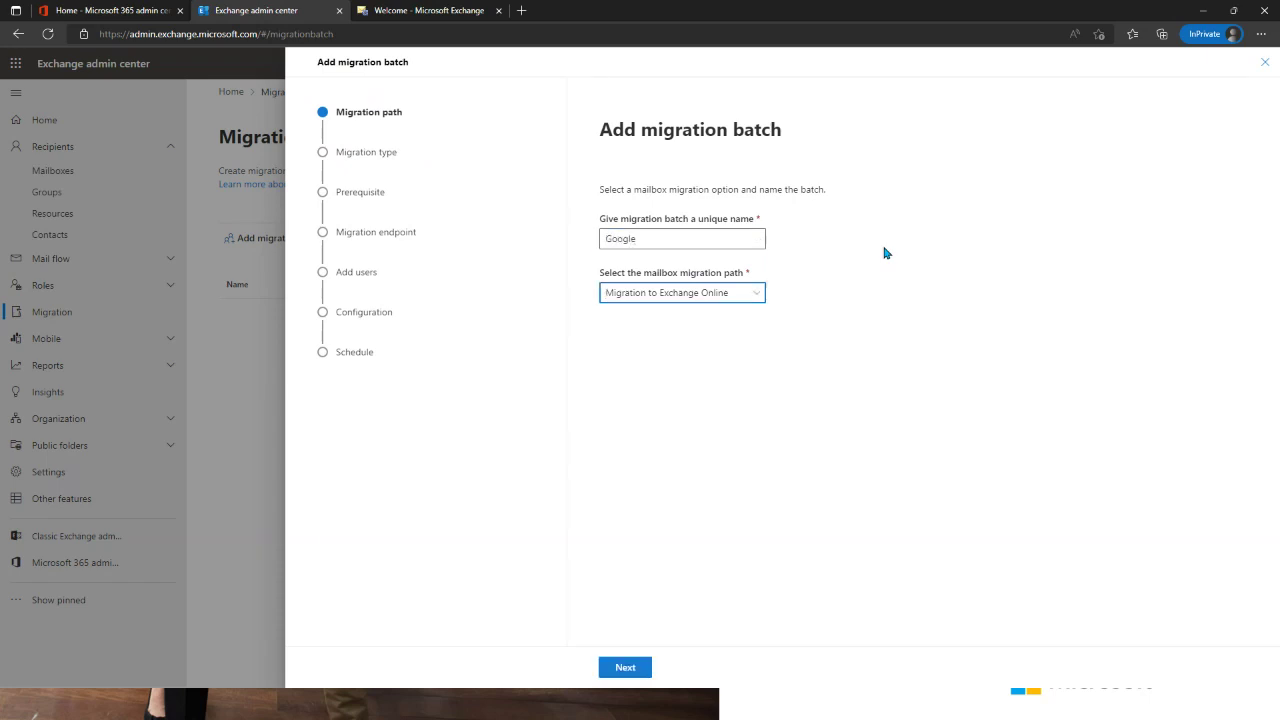
pyautogui.click(675, 293)
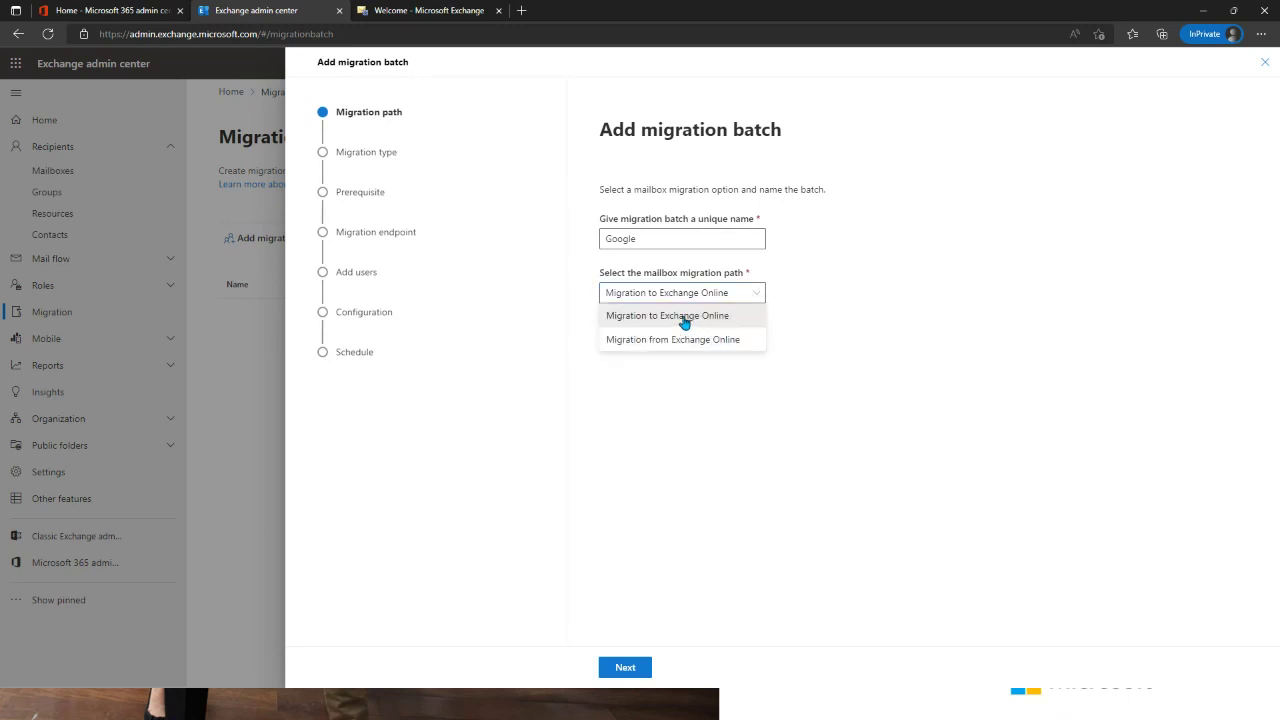
pyautogui.click(689, 318)
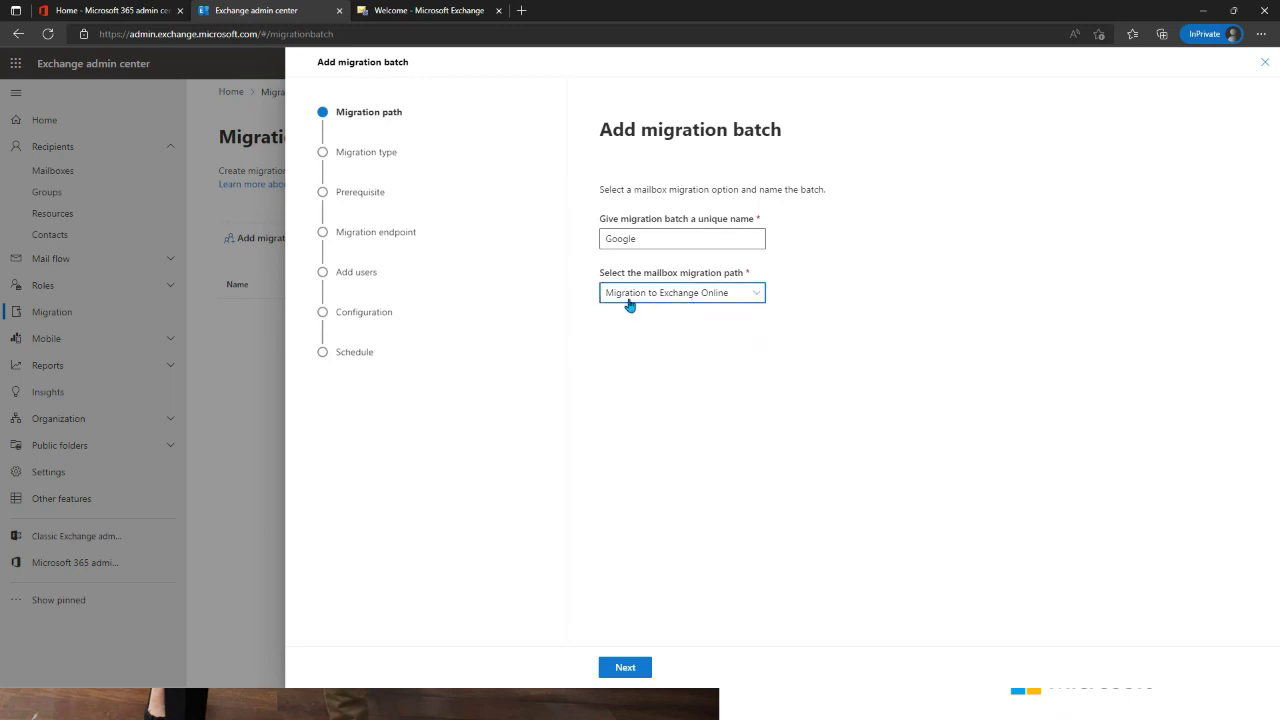
pyautogui.click(625, 667)
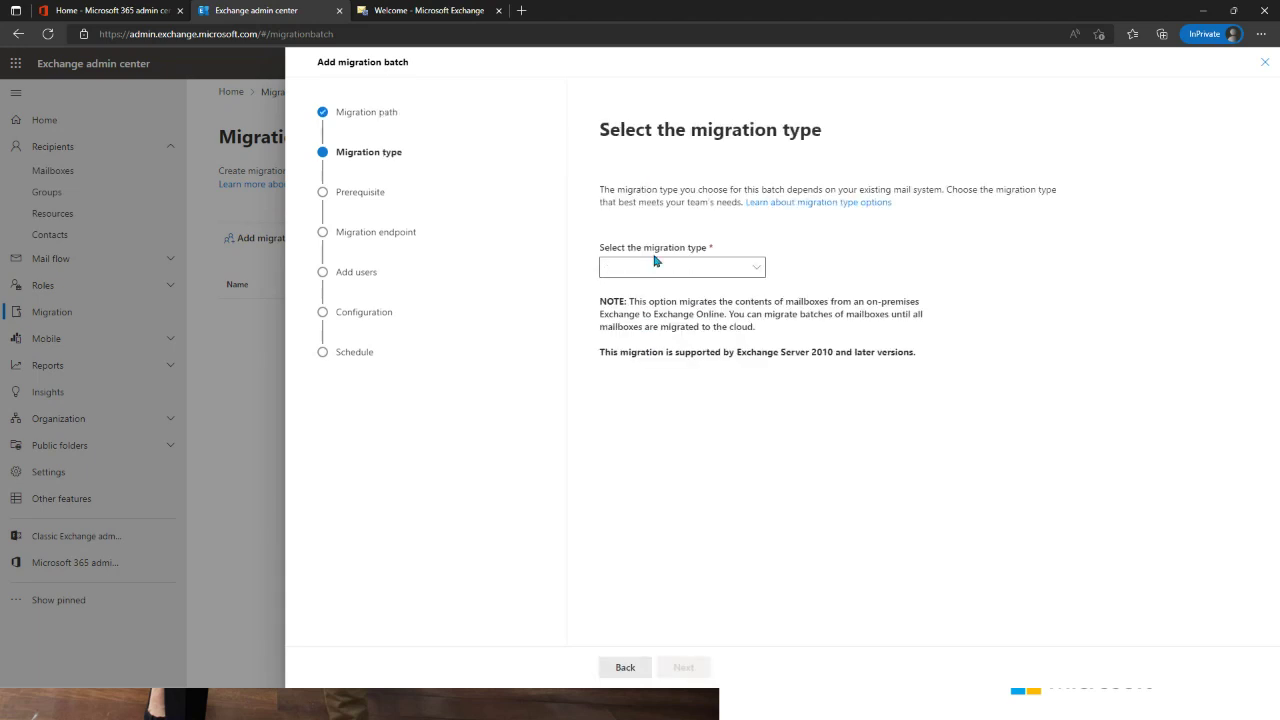
# Step: Set the batch's migration type to Google Workspace (Gmail) migration and continue to the prerequisites
pyautogui.click(656, 270)
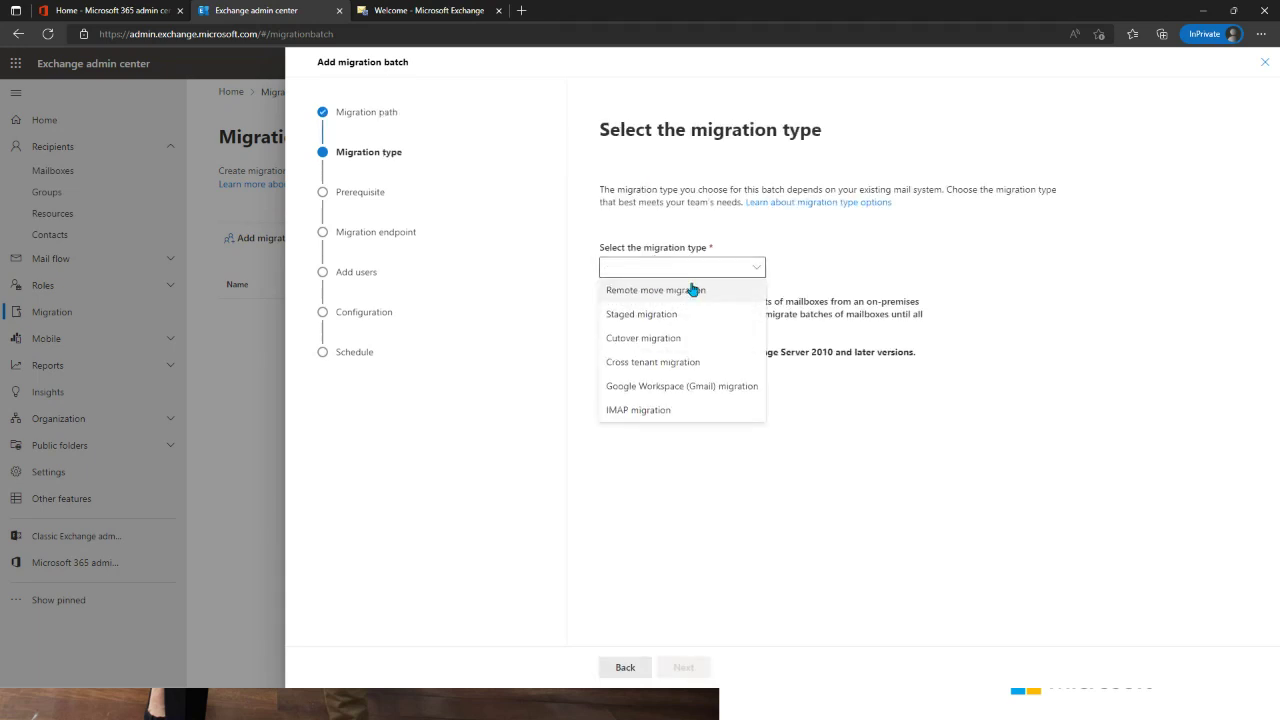
pyautogui.click(680, 386)
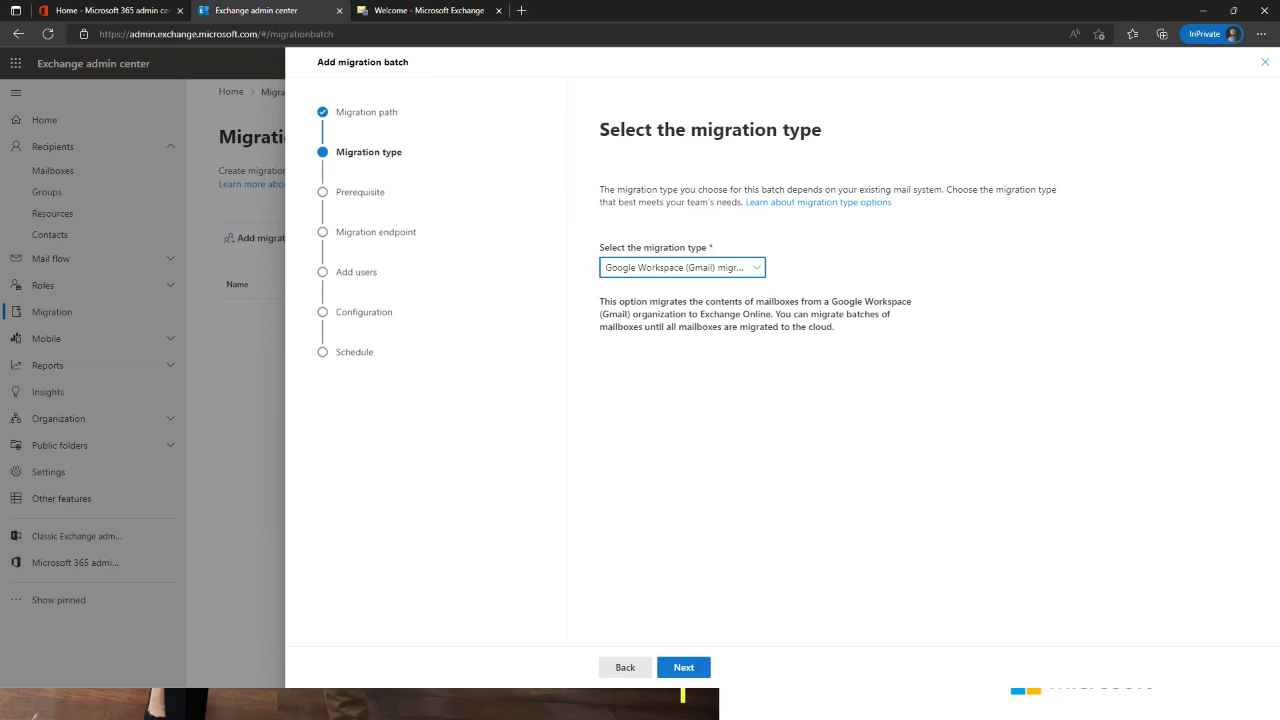
pyautogui.click(683, 667)
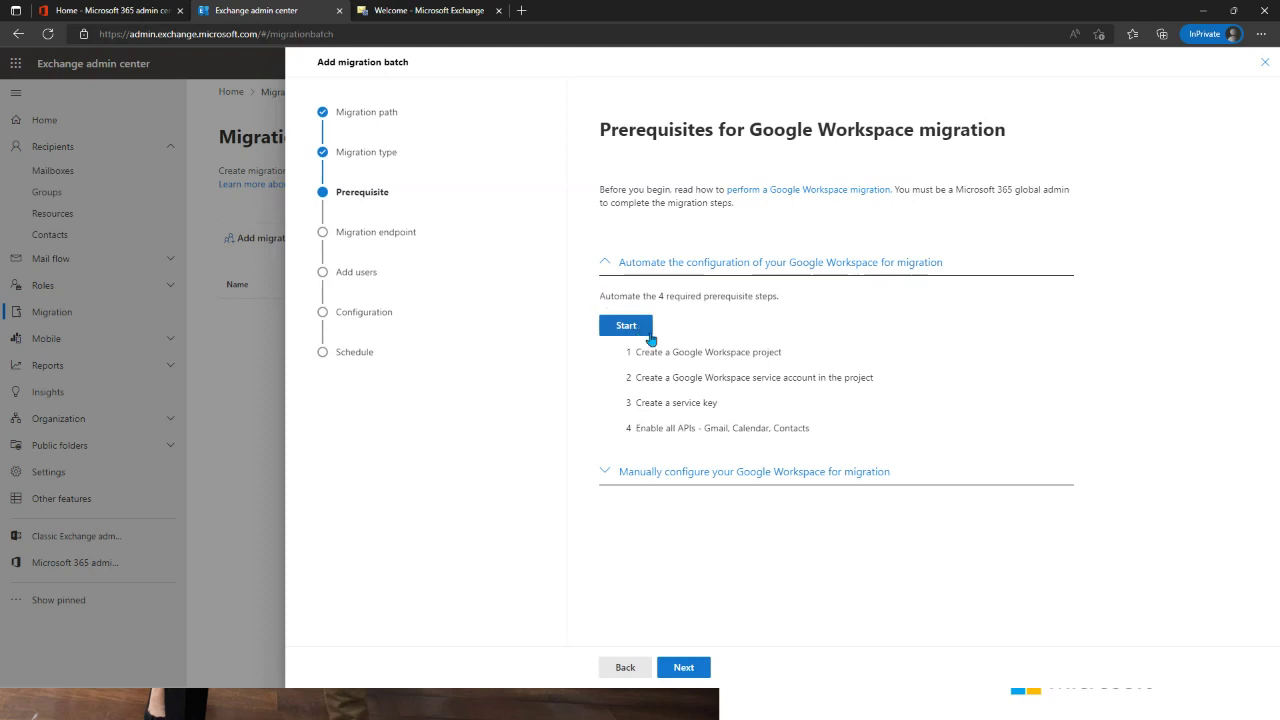
# Step: Review the automated and manual Google Workspace configuration prerequisites, and continue to the migration endpoint
pyautogui.click(886, 472)
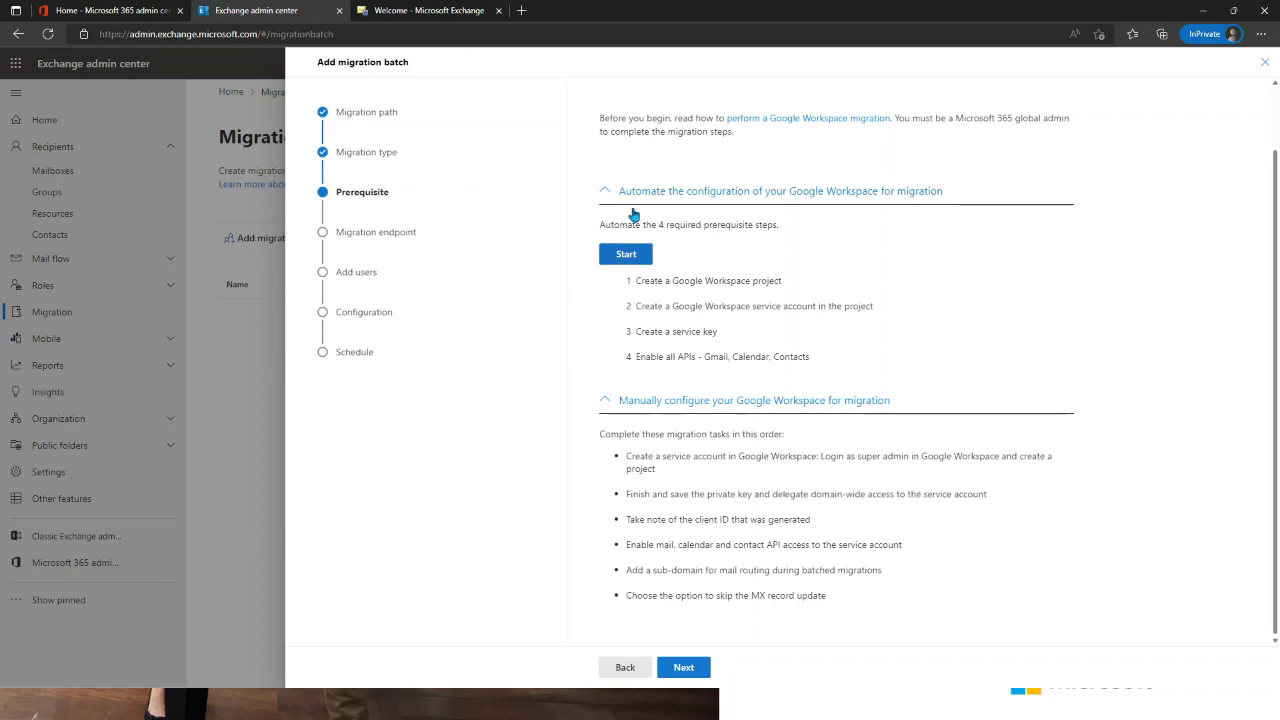
pyautogui.scroll(1, 781, 500)
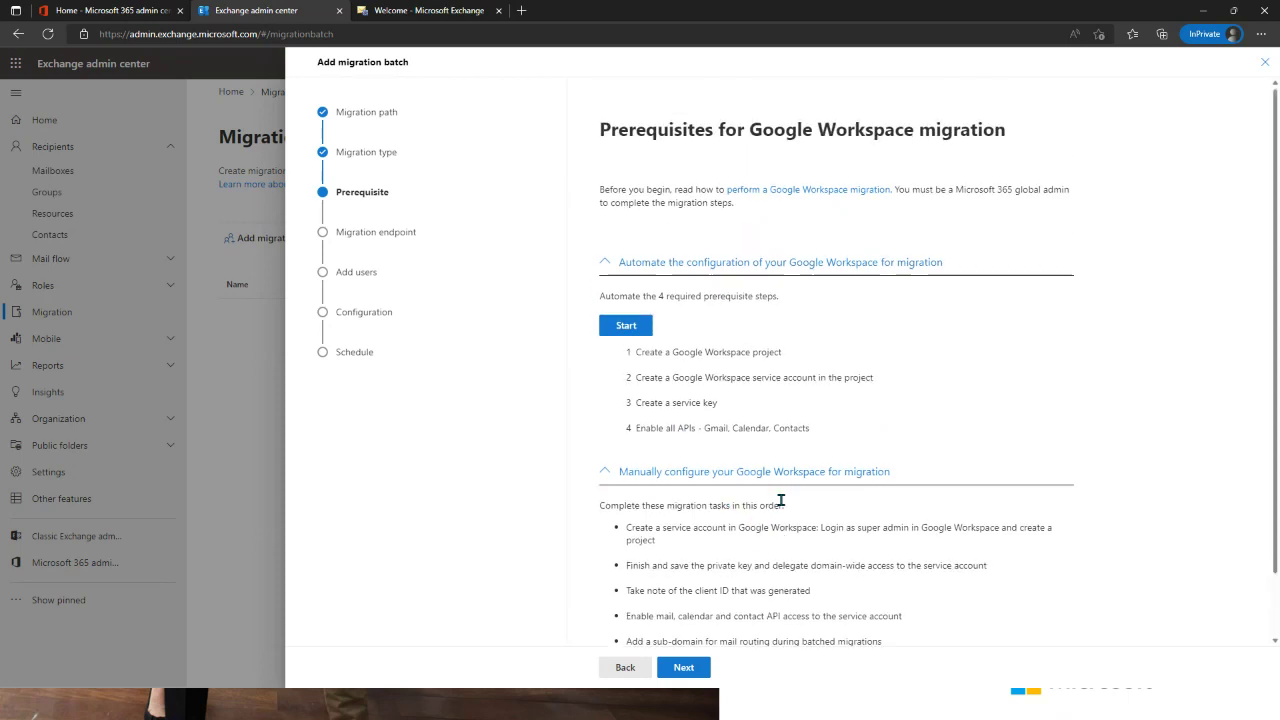
pyautogui.scroll(-1, 877, 455)
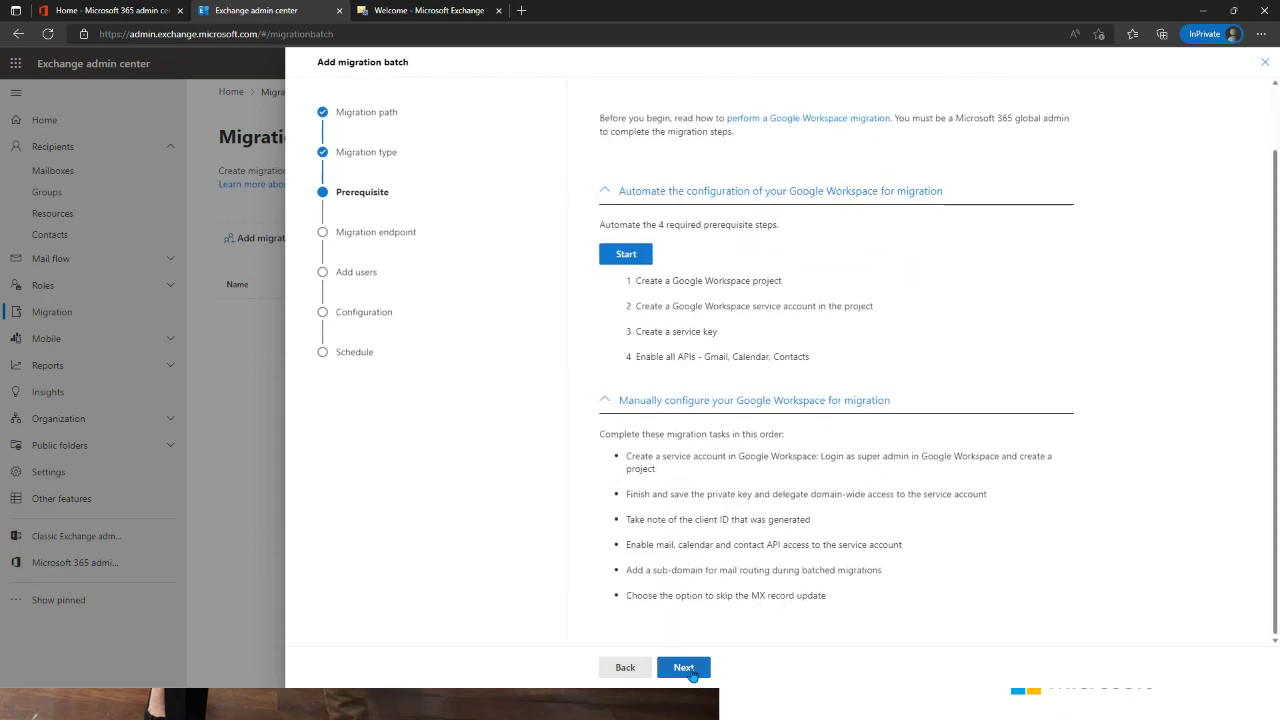
pyautogui.click(684, 668)
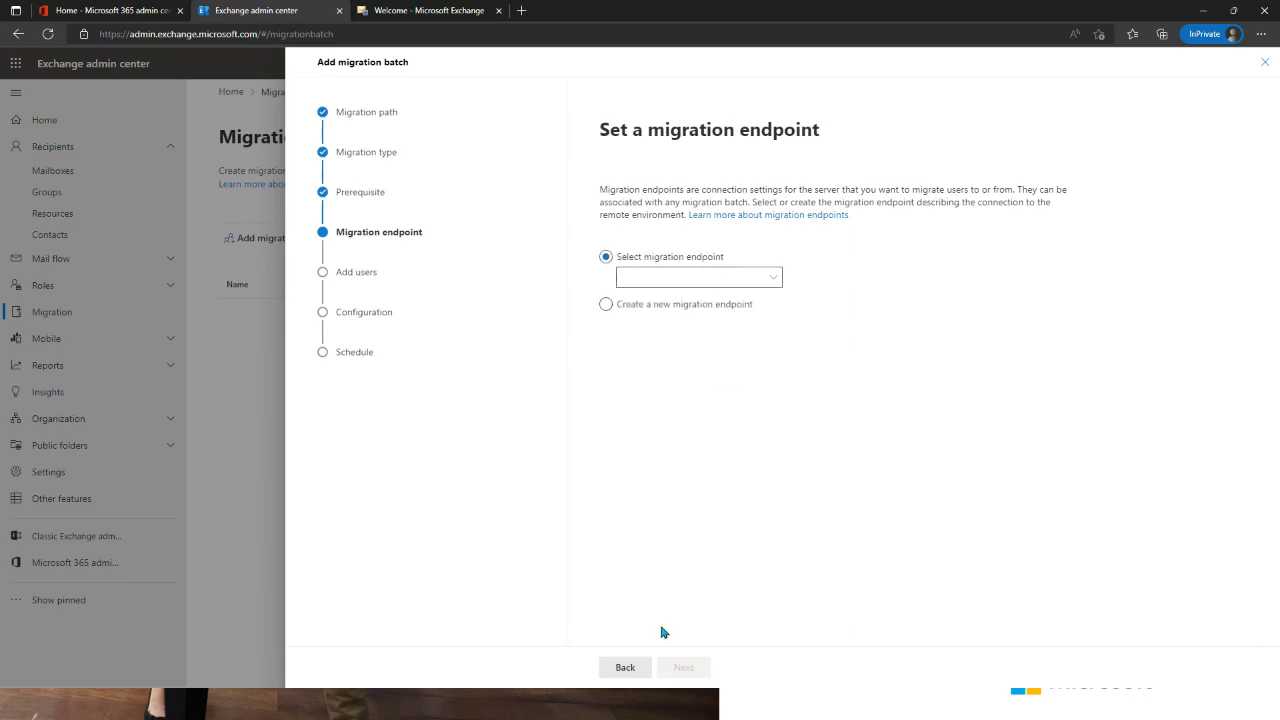
# Step: Choose ComingfromGoogle as the existing migration endpoint and continue to adding user mailboxes
pyautogui.click(671, 281)
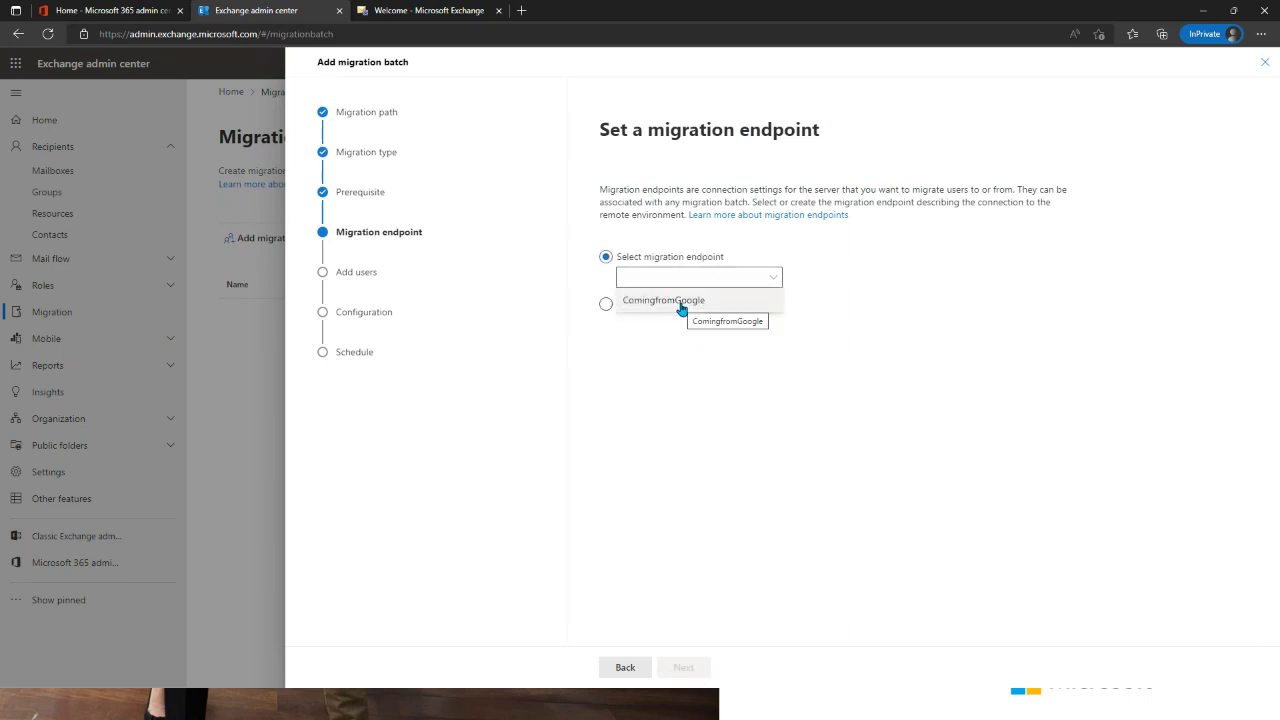
pyautogui.click(681, 303)
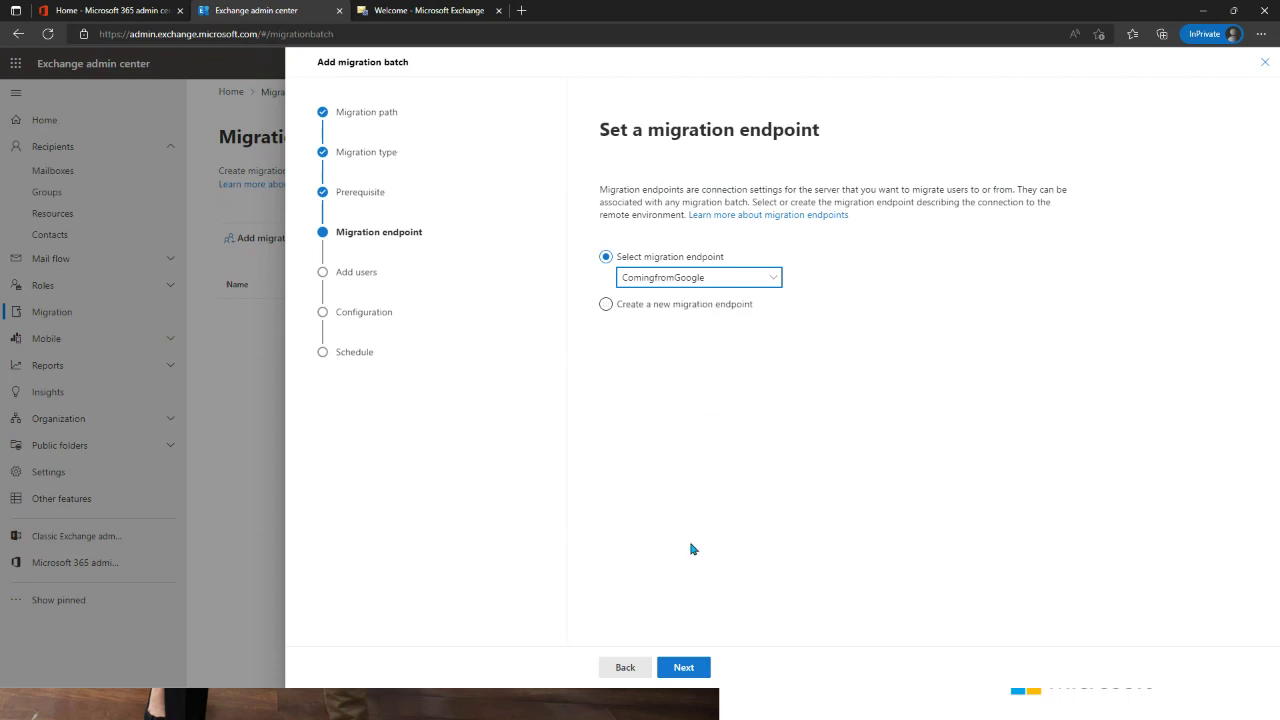
pyautogui.click(683, 667)
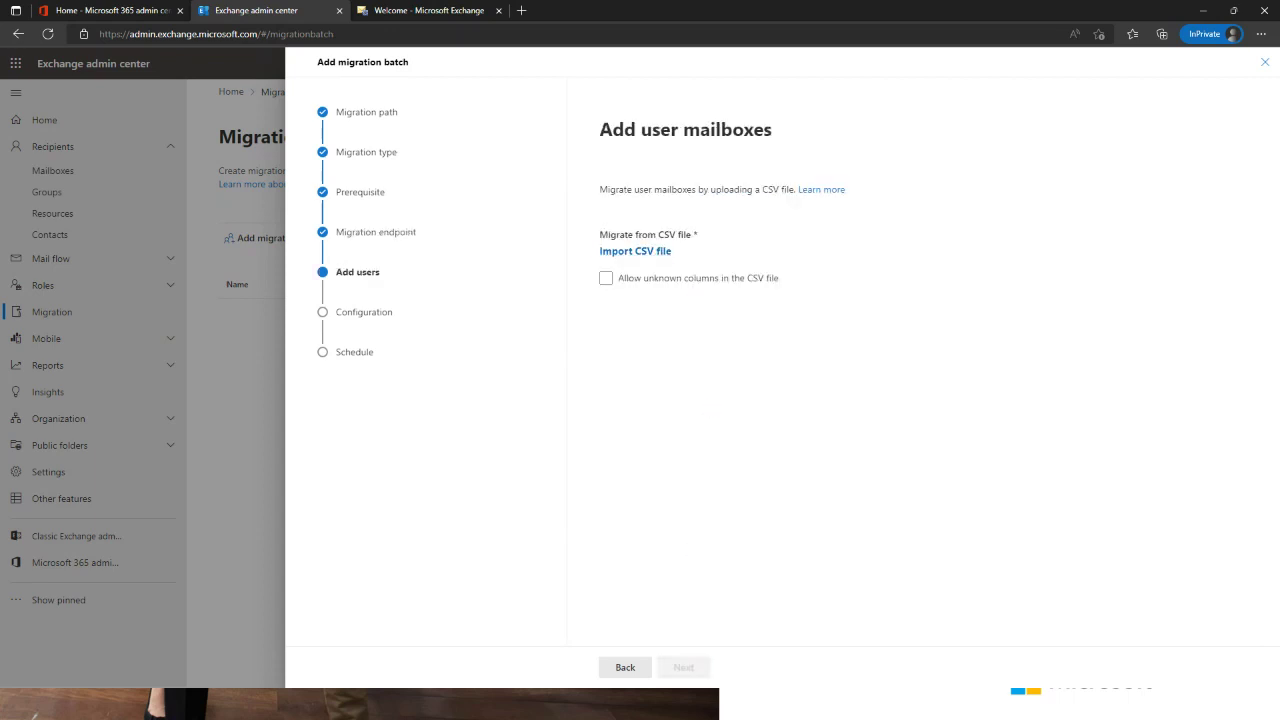
# Step: Switch to the Book1 workbook in Excel and widen the EmailAddress column to fit its contents
pyautogui.hotkey('alt', 'Tab')
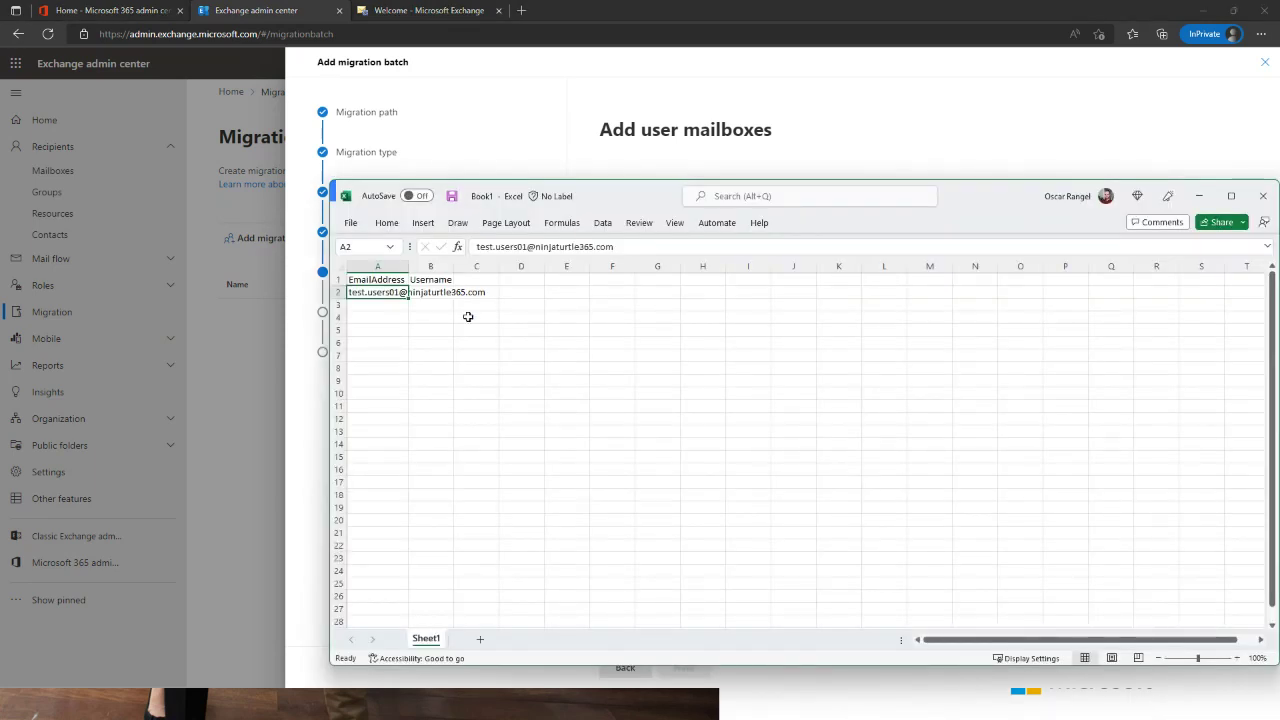
pyautogui.doubleClick(409, 266)
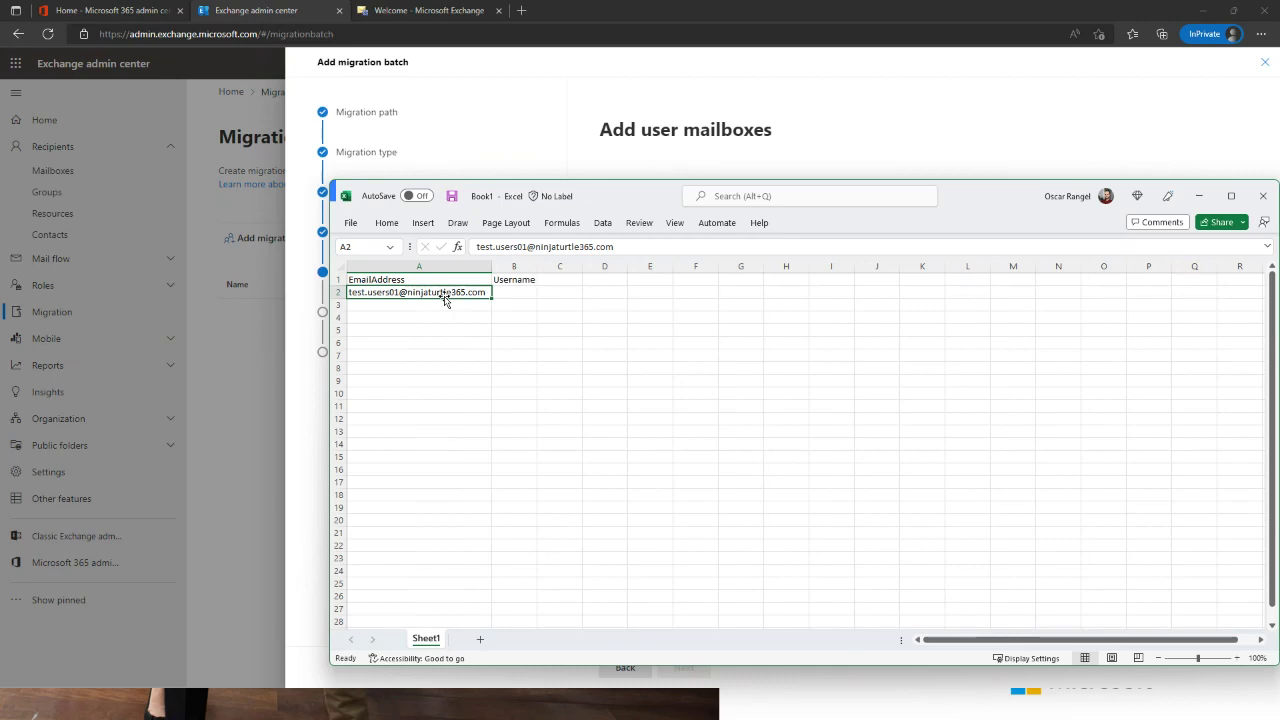
# Step: Autofit the column next to EmailAddress and copy the email address from cell A2 into the Username cell B2
pyautogui.doubleClick(537, 266)
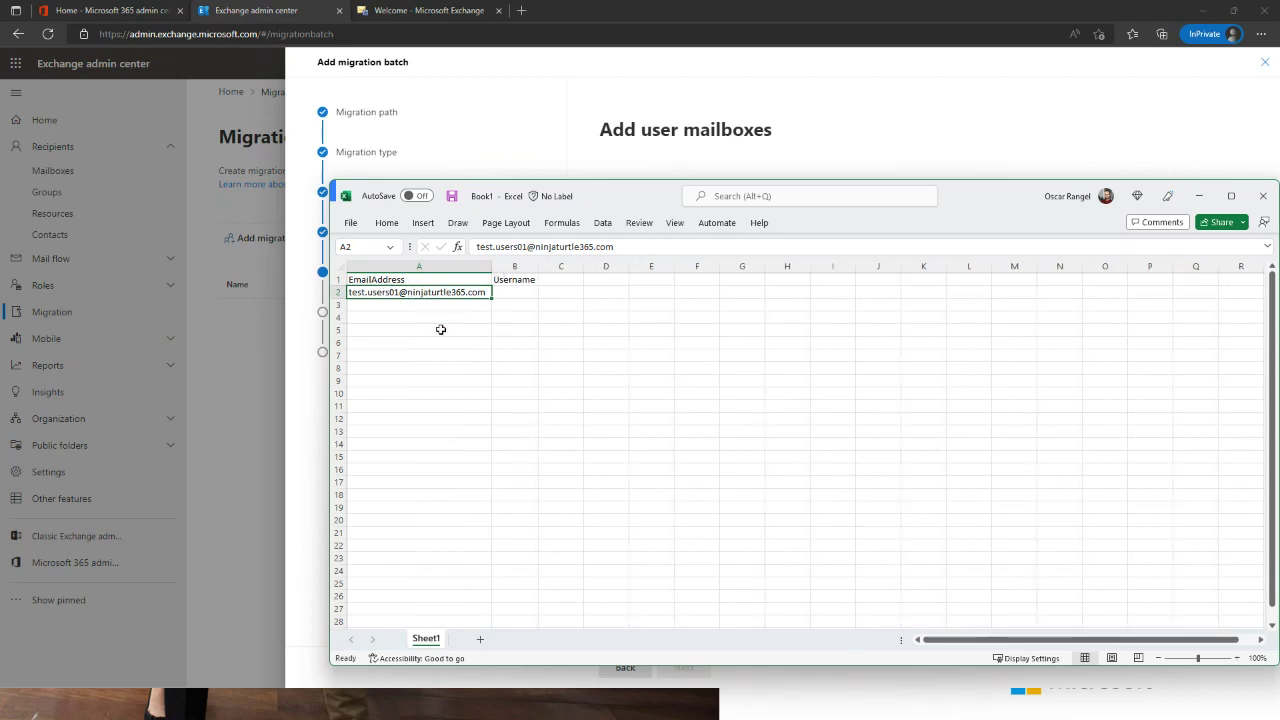
pyautogui.hotkey('ctrl', 'c')
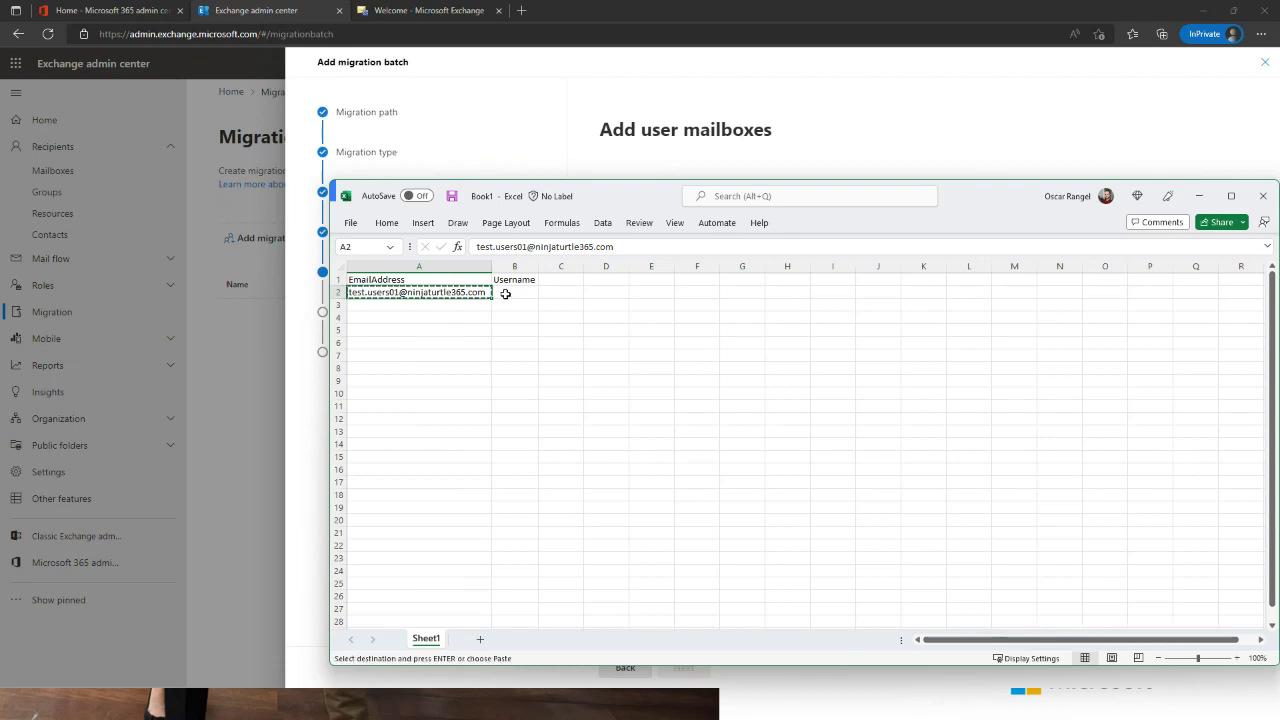
pyautogui.click(514, 292)
pyautogui.hotkey('ctrl', 'v')
pyautogui.press('Escape')
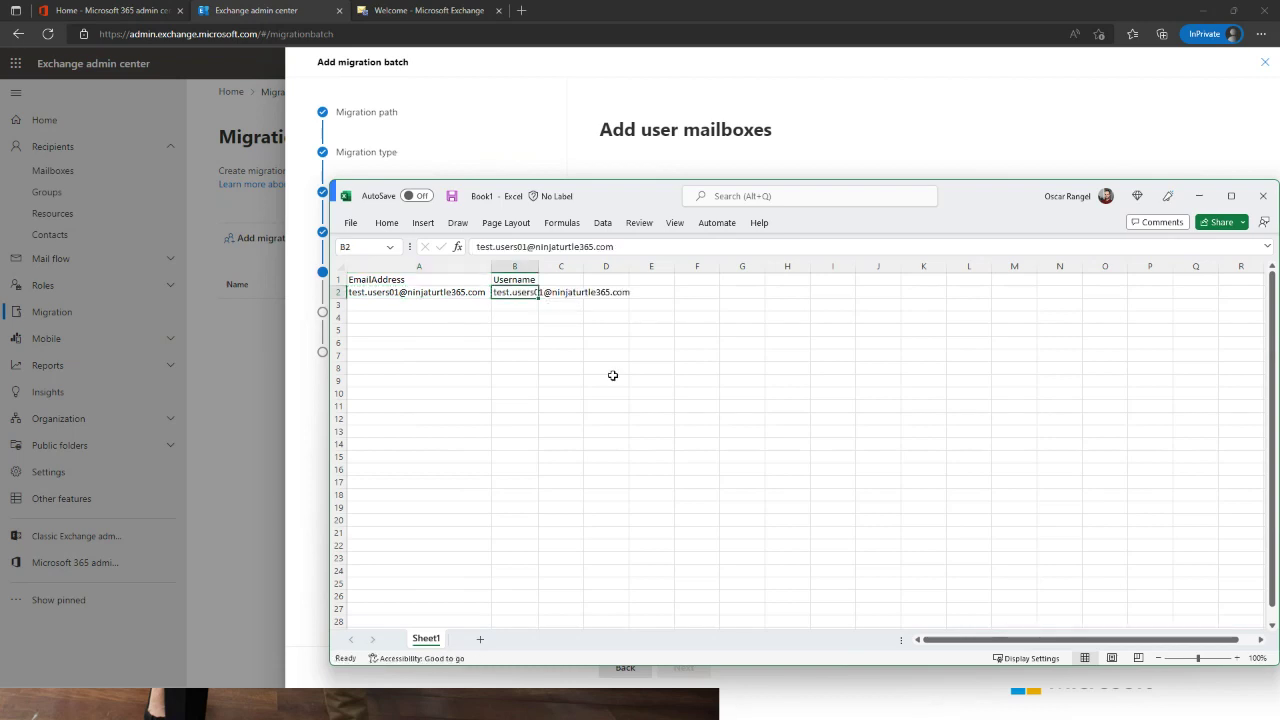
# Step: Change the domain of the Username address in B2 to oldmcdonaldhadacloud.com, and select the range A1:B2
pyautogui.moveTo(622, 246); pyautogui.dragTo(535, 248)
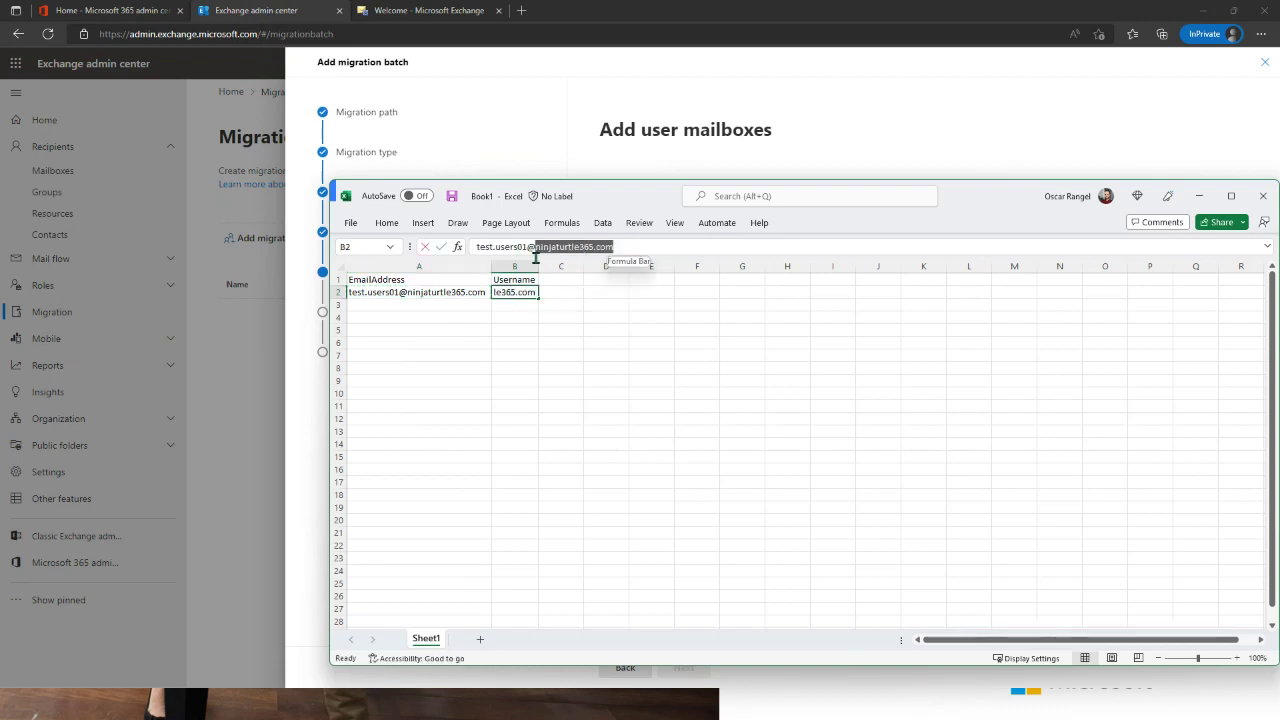
pyautogui.write('oldmc')
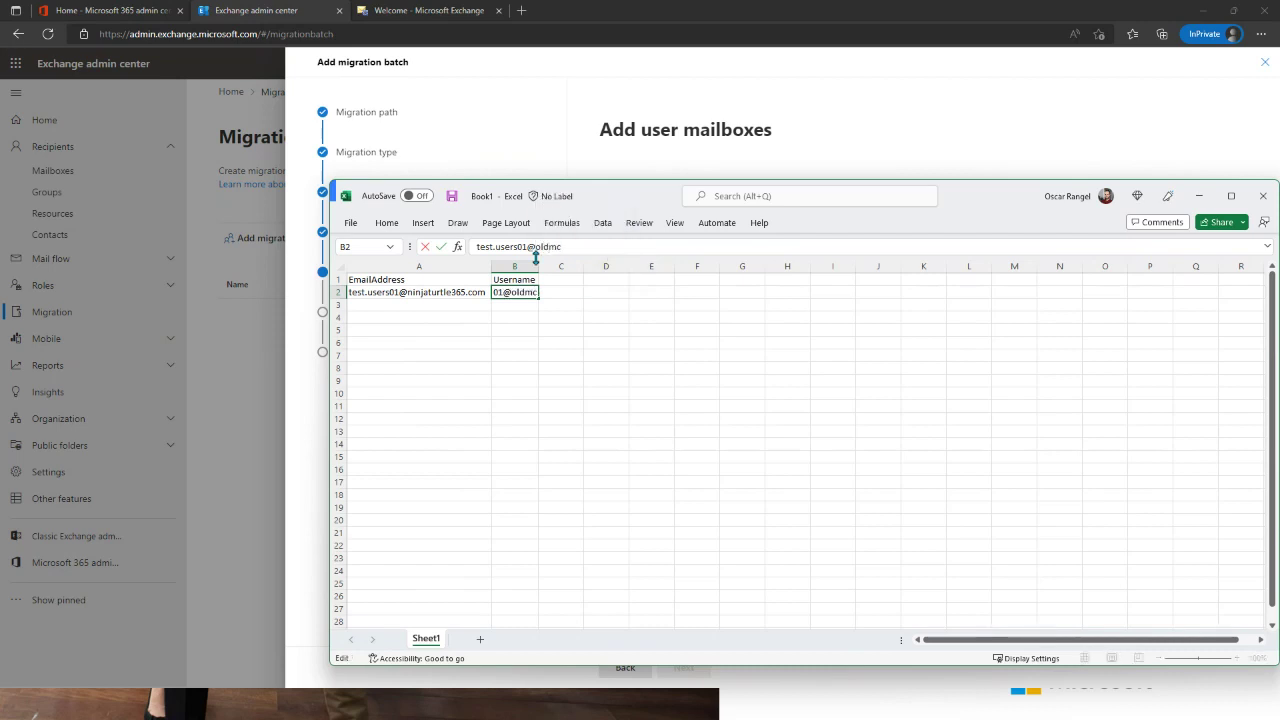
pyautogui.write('donaldhadacloud.com')
pyautogui.press('Return')
pyautogui.moveTo(420, 279); pyautogui.dragTo(512, 296)
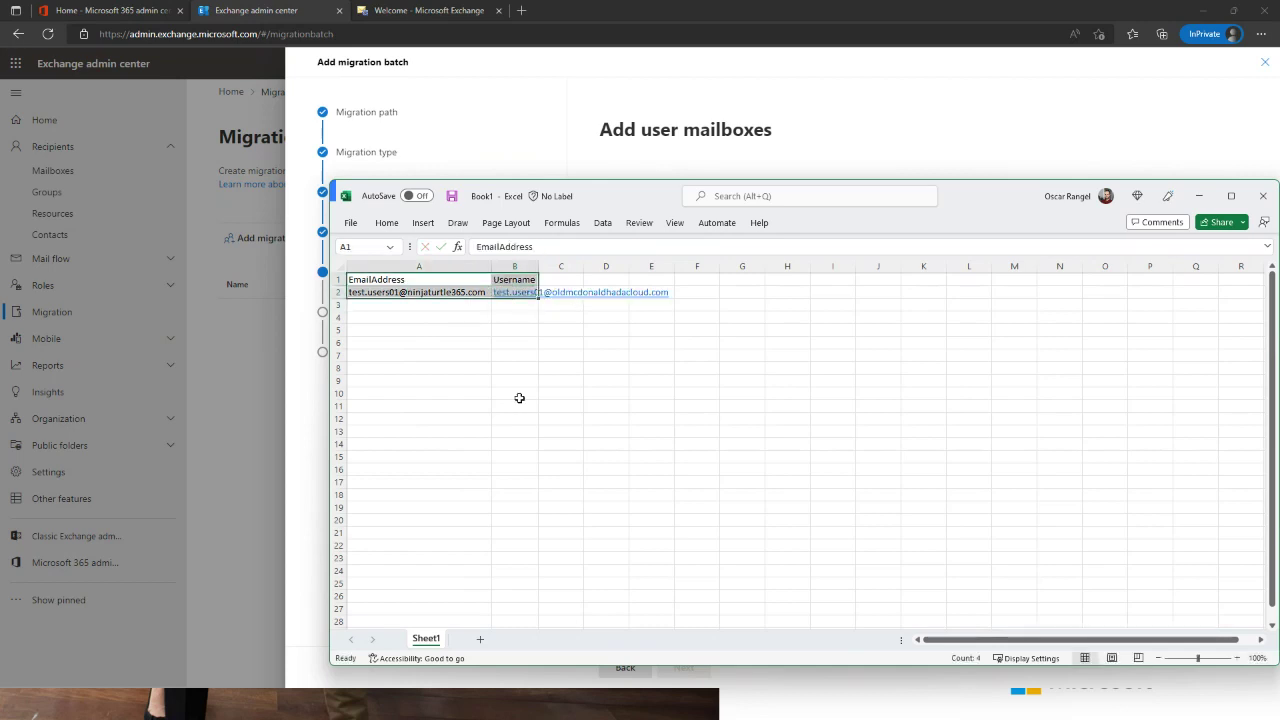
# Step: Start saving a copy of the workbook to the OneDrive Documents folder with the file name test
pyautogui.click(903, 125)
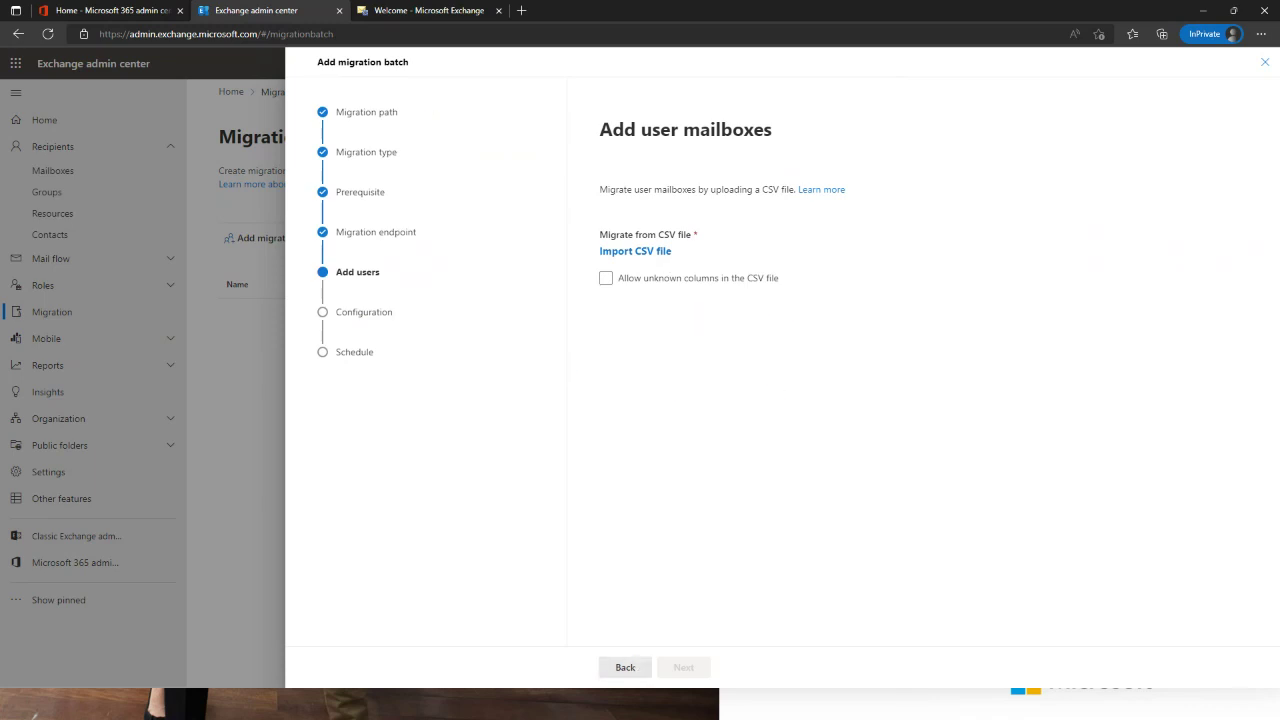
pyautogui.hotkey('alt', 'Tab')
pyautogui.hotkey('alt', 'f')
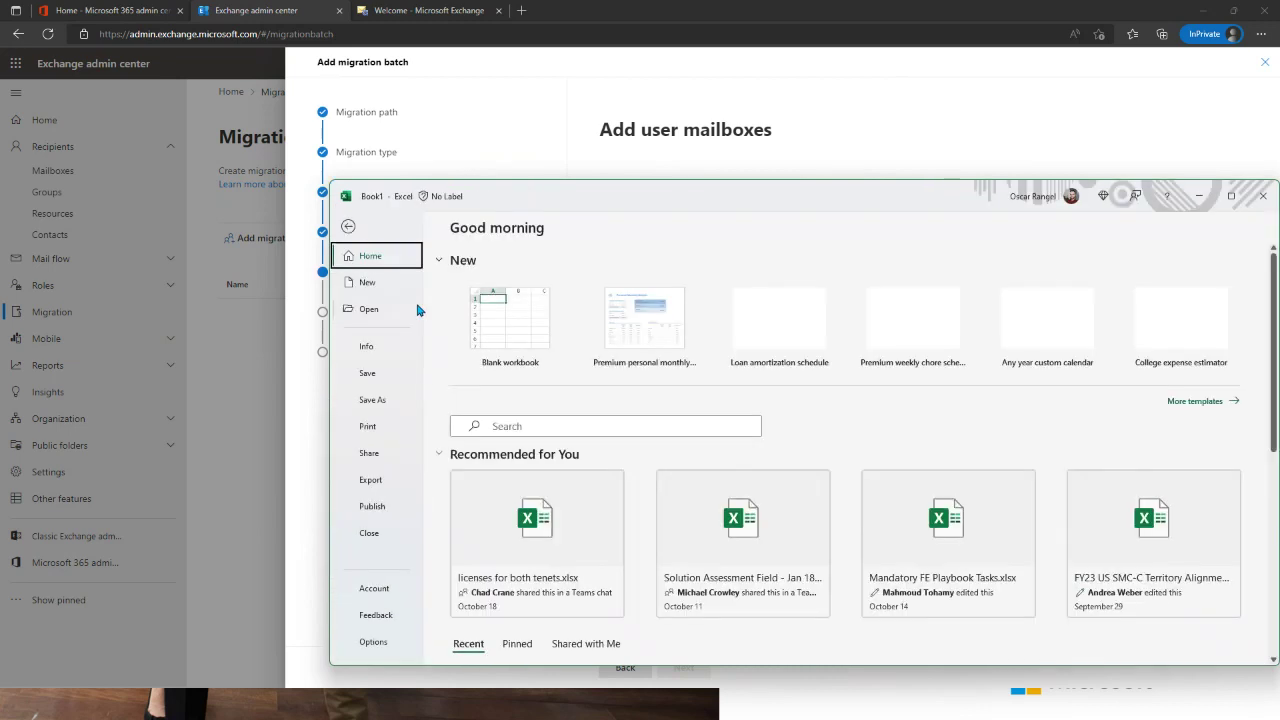
pyautogui.click(395, 400)
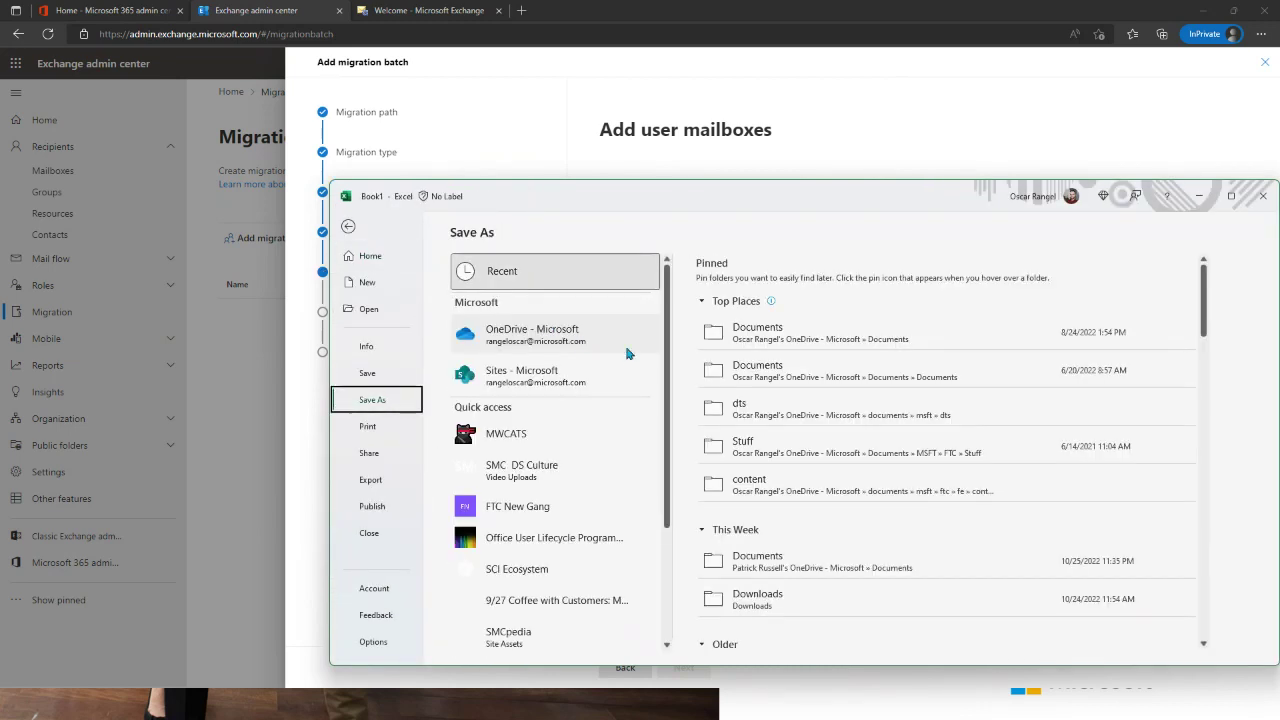
pyautogui.click(543, 334)
pyautogui.click(805, 281)
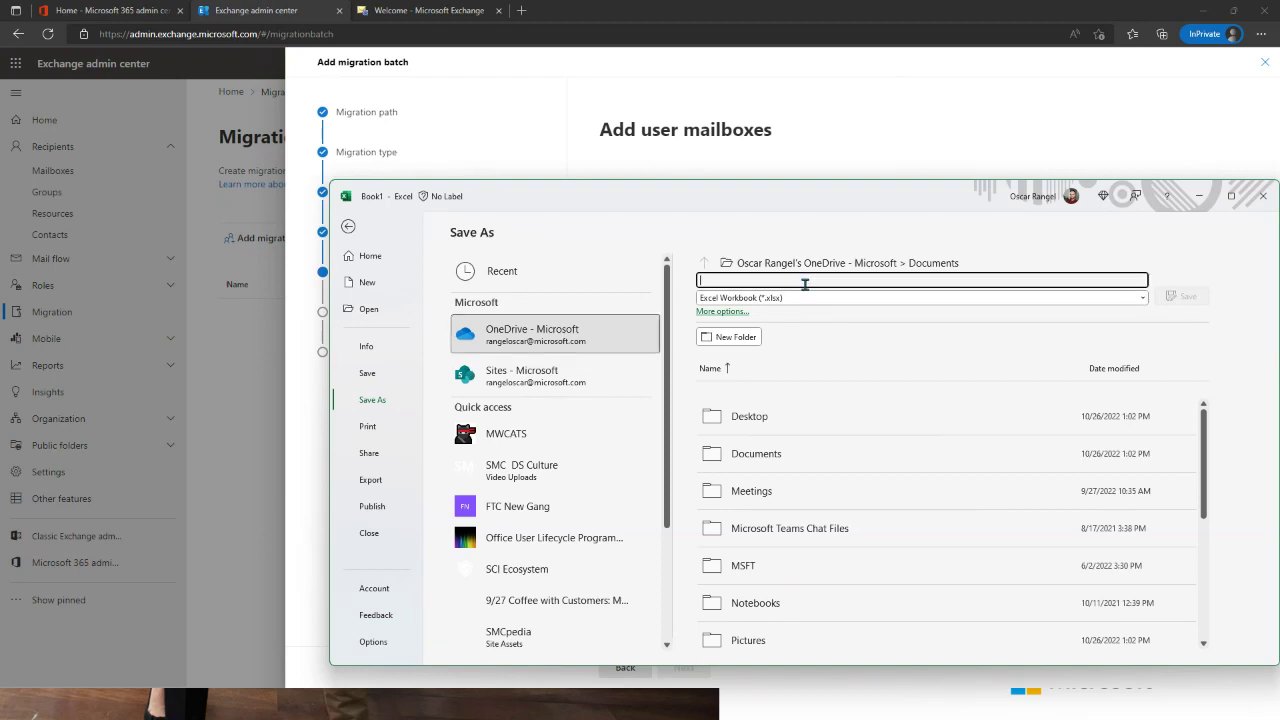
pyautogui.write('test')
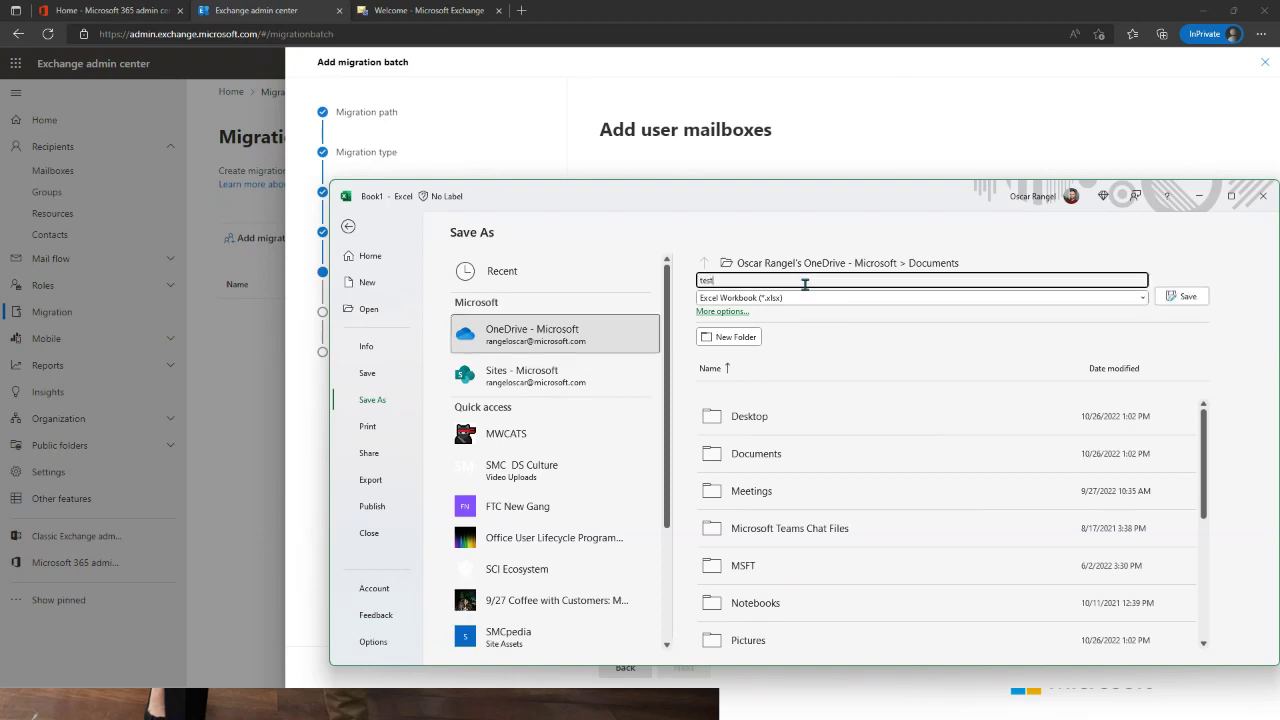
# Step: Set the file format of the OneDrive copy to CSV UTF-8 (Comma delimited)
pyautogui.click(810, 297)
pyautogui.click(791, 440)
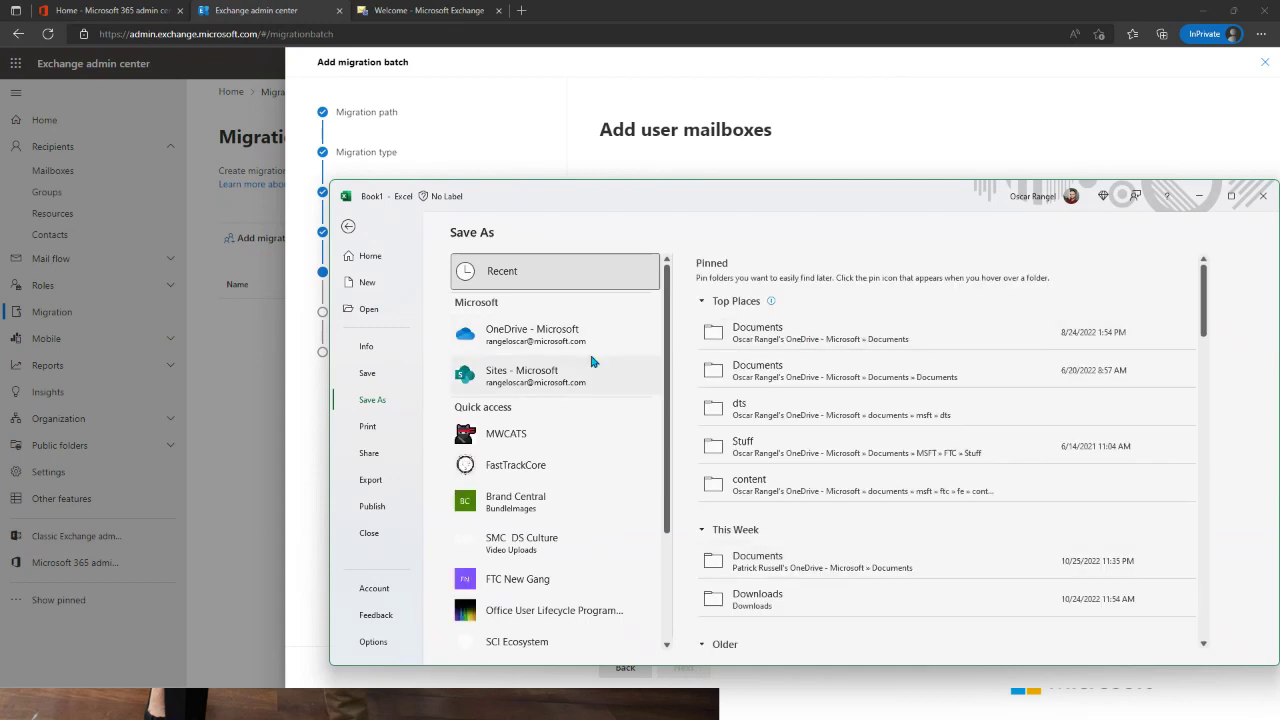
pyautogui.click(565, 336)
pyautogui.click(797, 298)
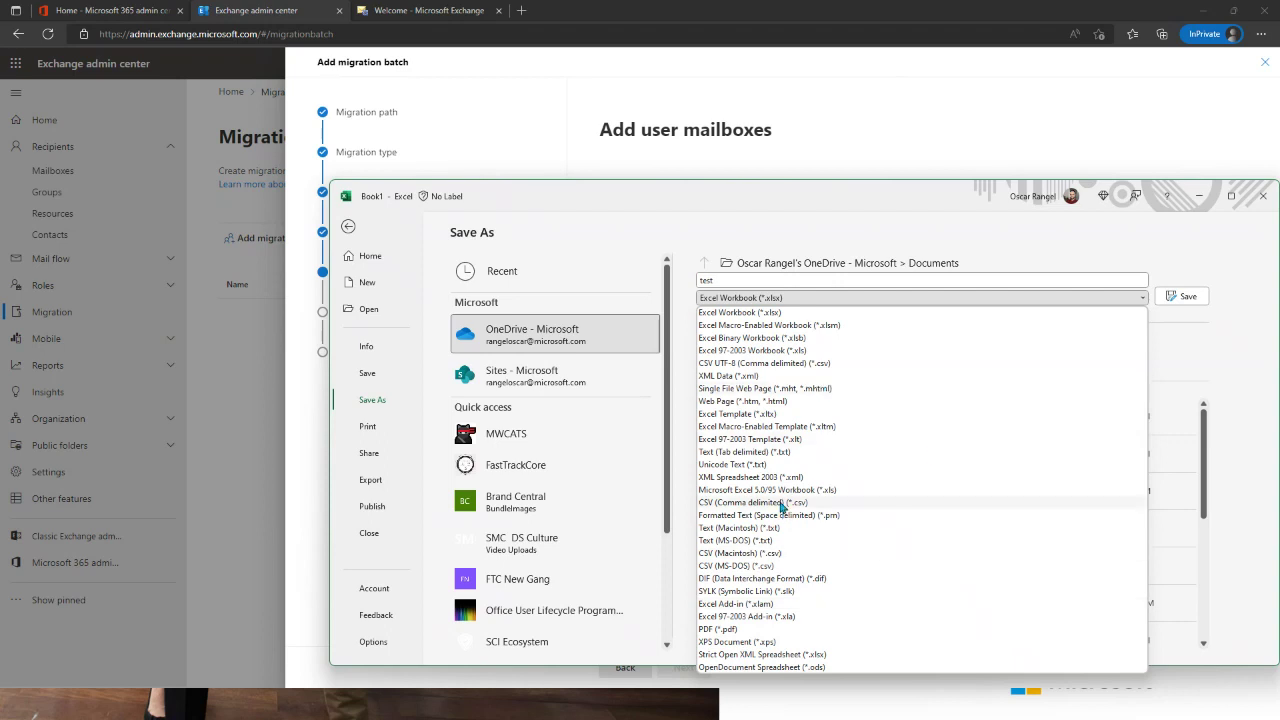
pyautogui.click(745, 363)
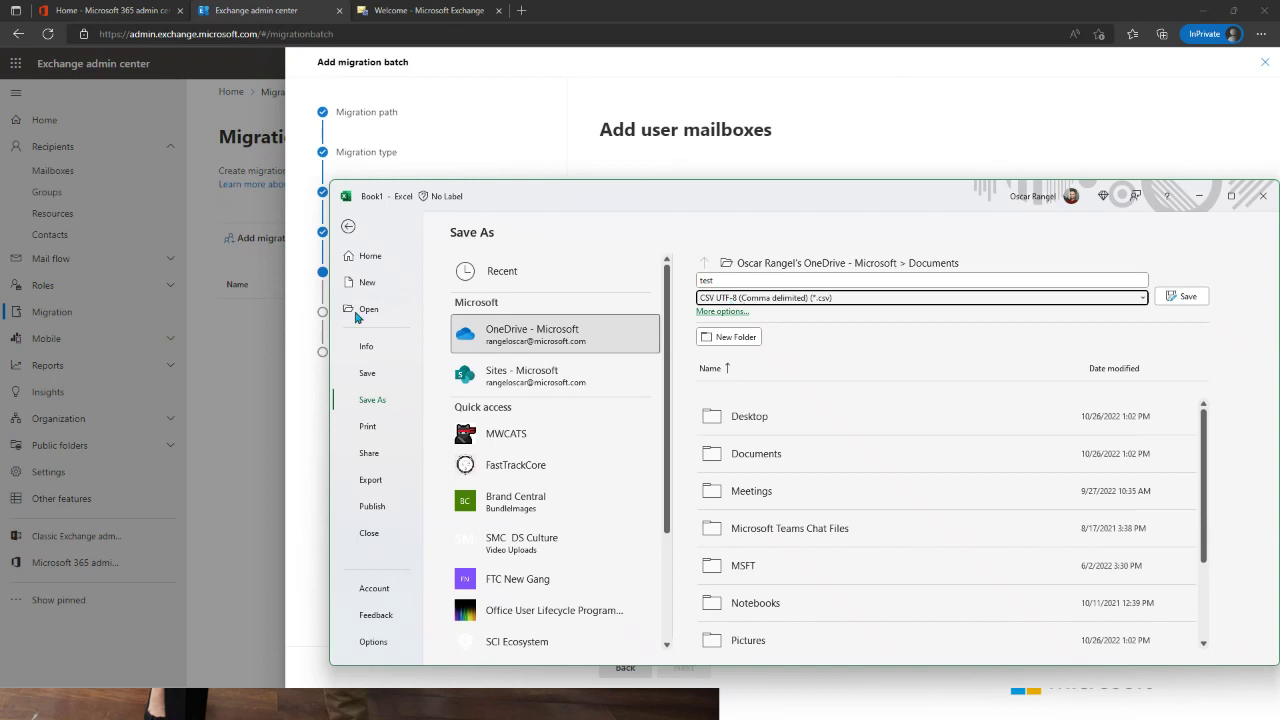
# Step: Save the CSV file in the OneDrive Desktop folder and close the workbook
pyautogui.click(747, 432)
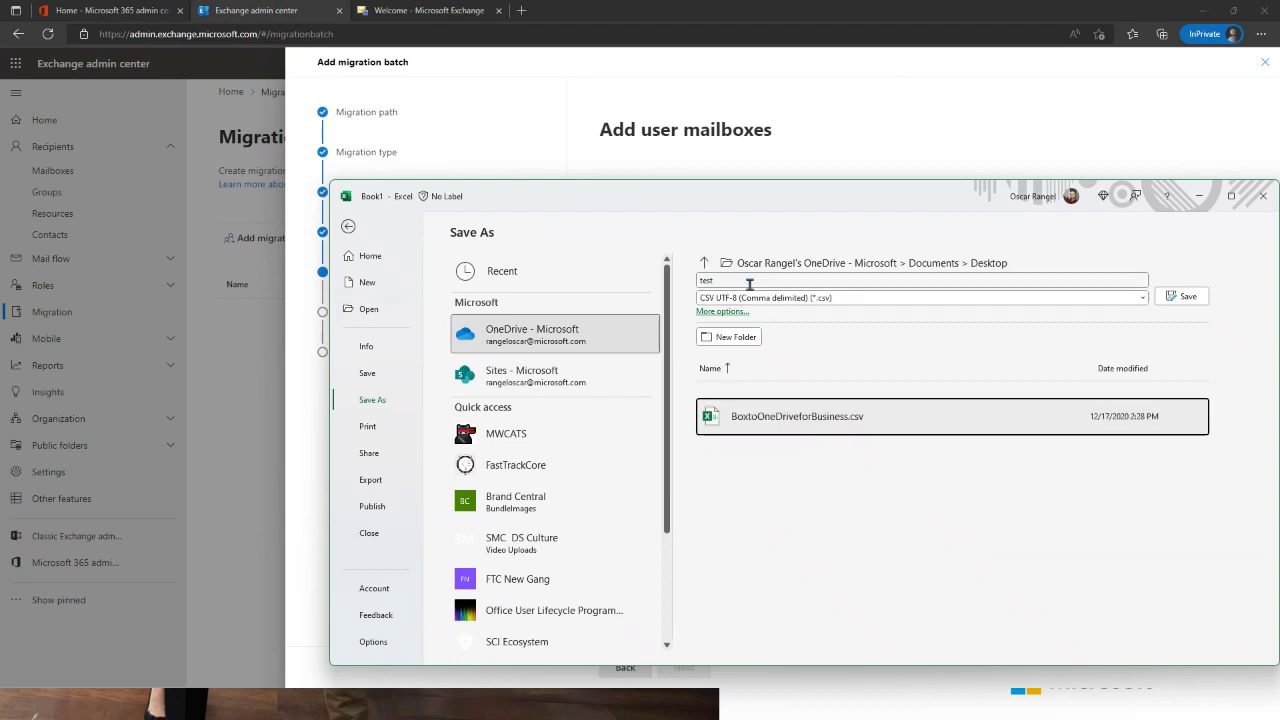
pyautogui.click(936, 285)
pyautogui.click(1175, 298)
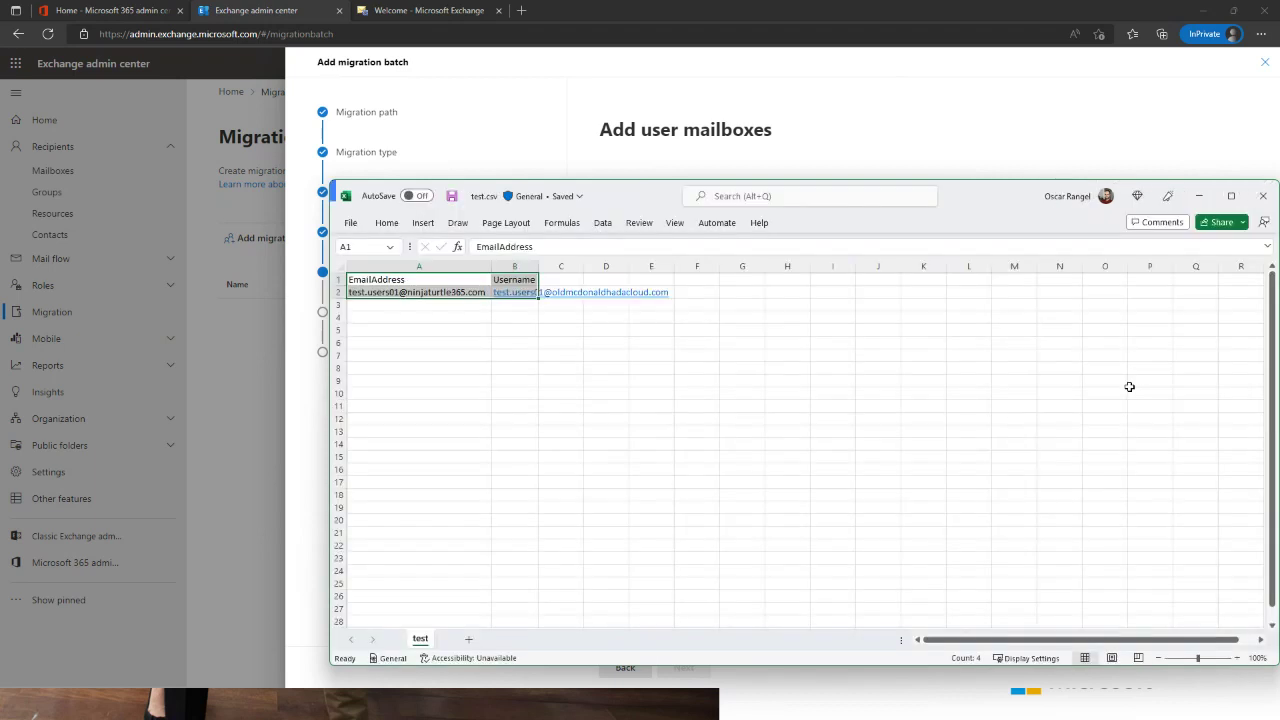
pyautogui.click(1263, 195)
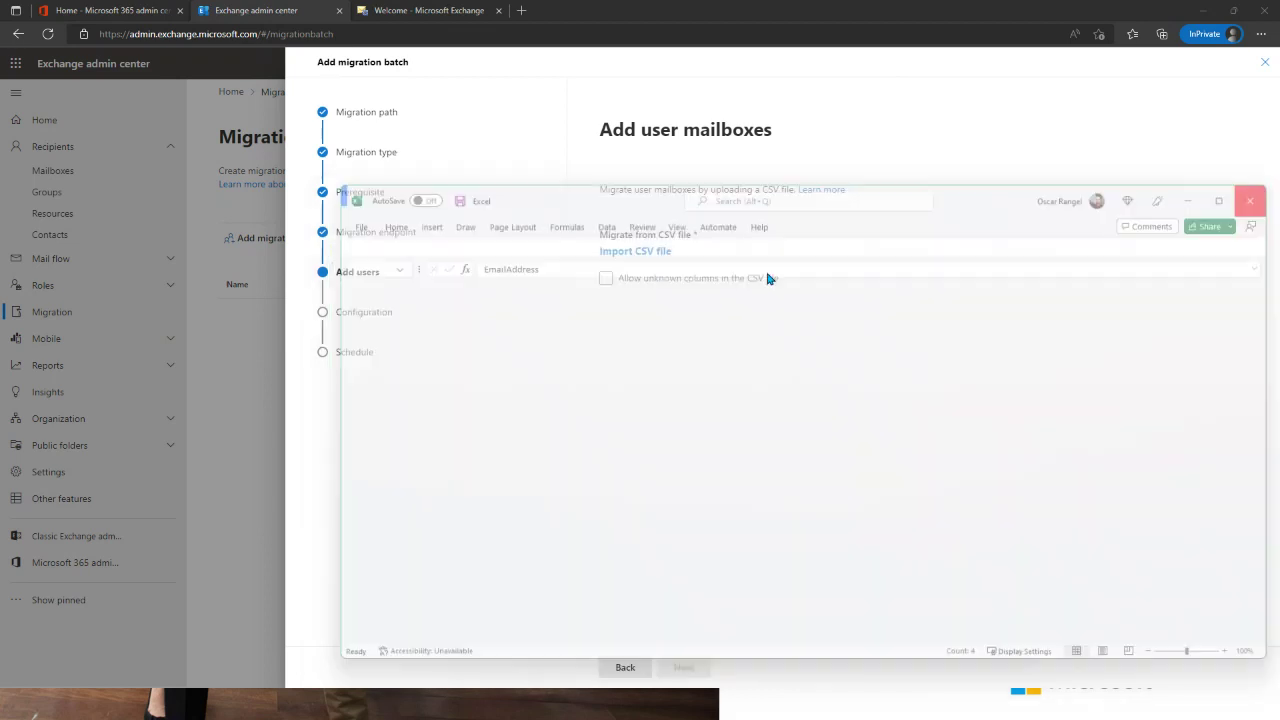
# Step: Import test.csv from the Desktop folder as the batch's user mailboxes and continue to the move configuration
pyautogui.click(655, 255)
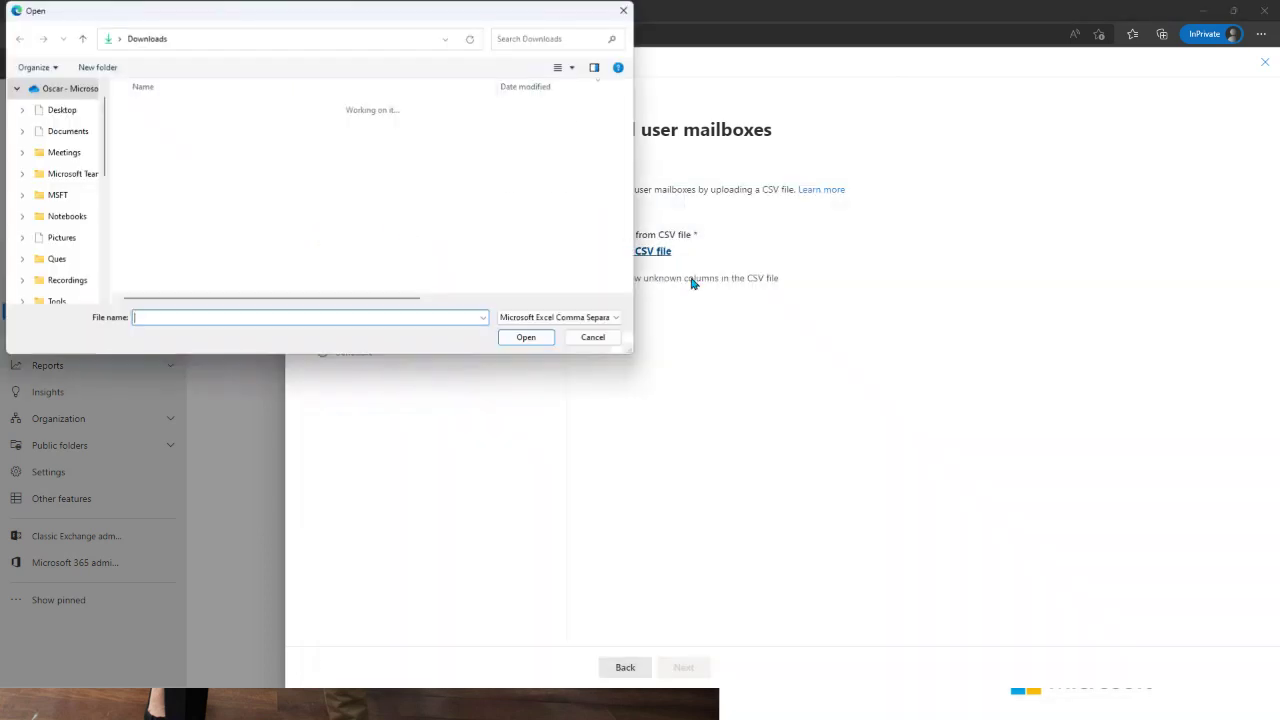
pyautogui.click(54, 118)
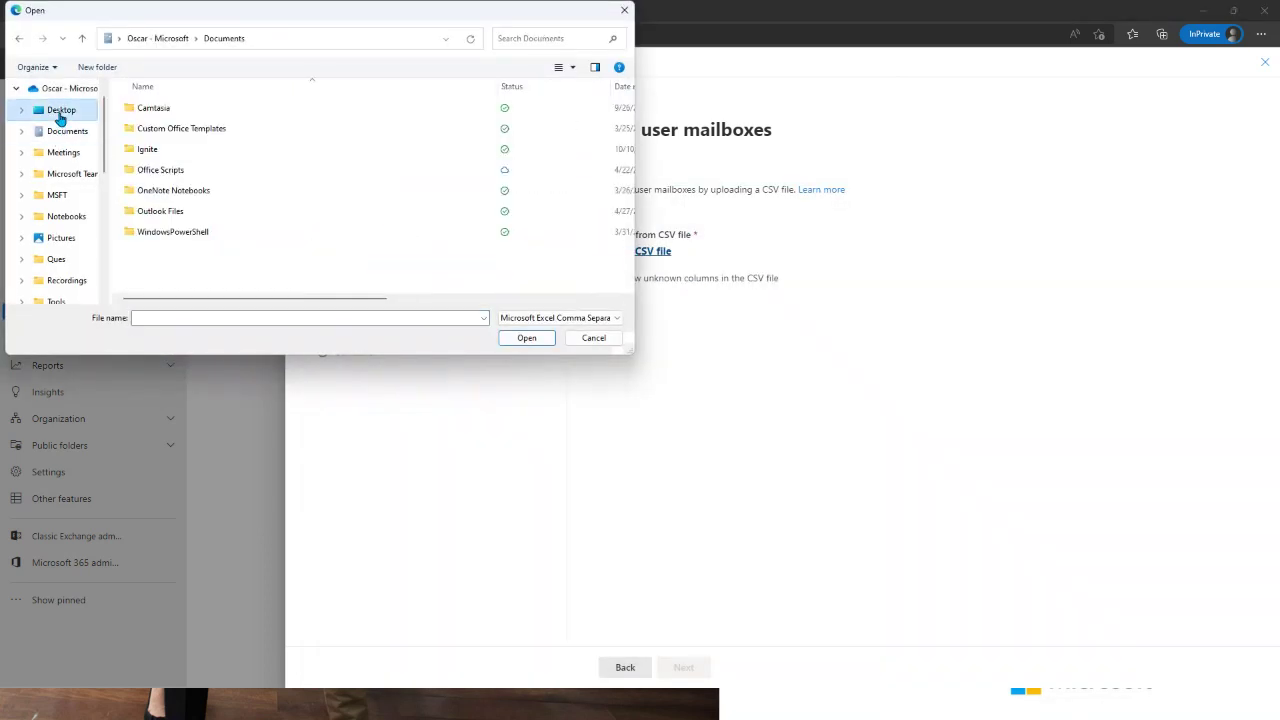
pyautogui.click(153, 135)
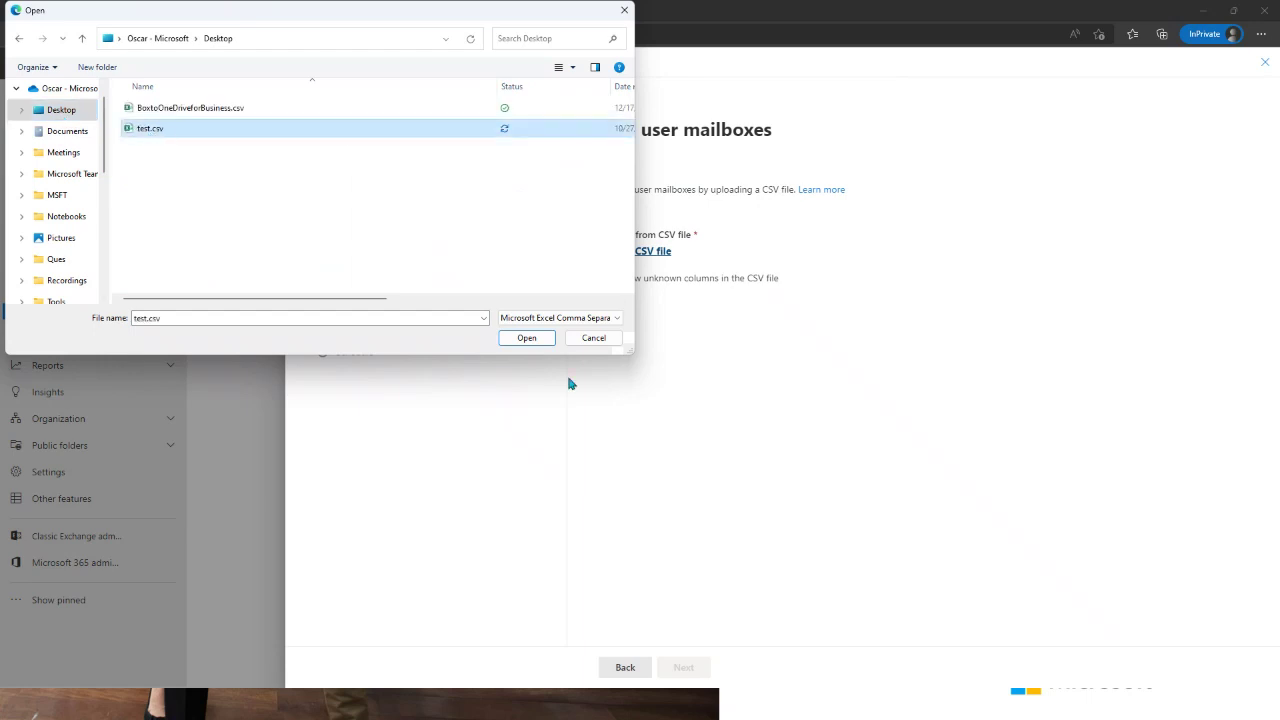
pyautogui.click(545, 342)
pyautogui.click(690, 672)
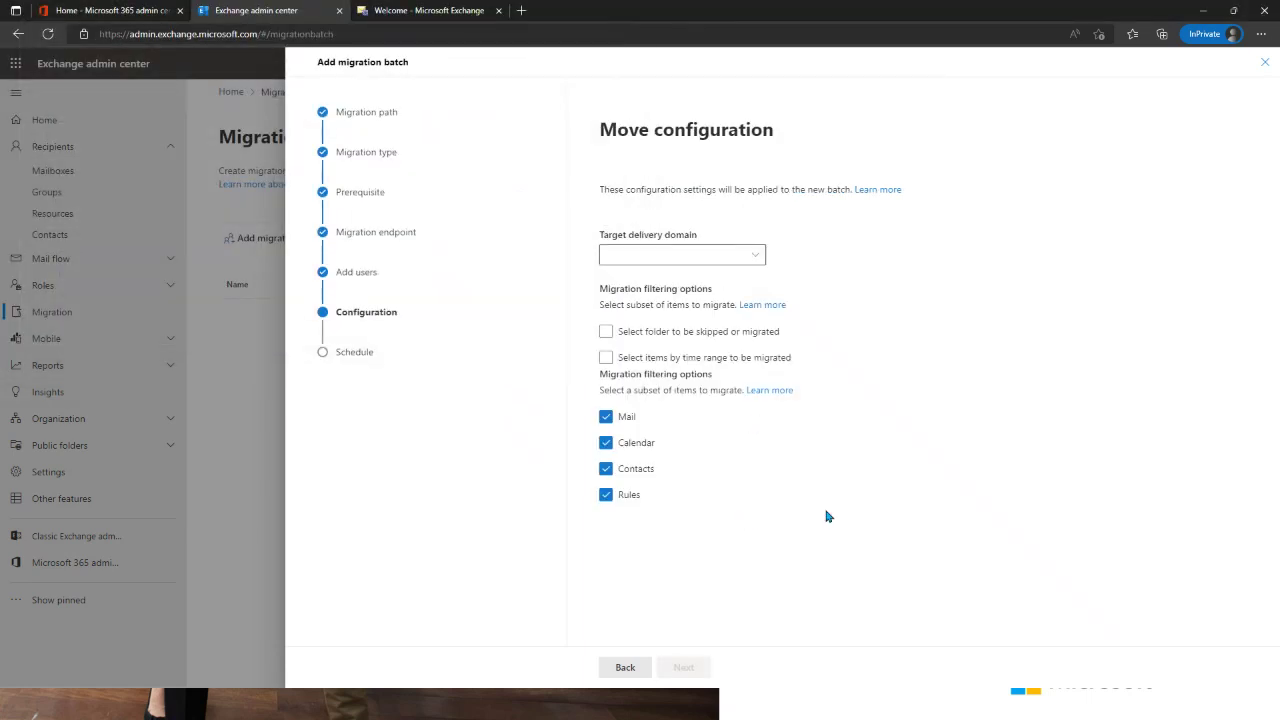
# Step: Set the target delivery domain to m365.oldmcdonaldhadacloud.com, keep all item types included, and continue to the schedule
pyautogui.click(705, 255)
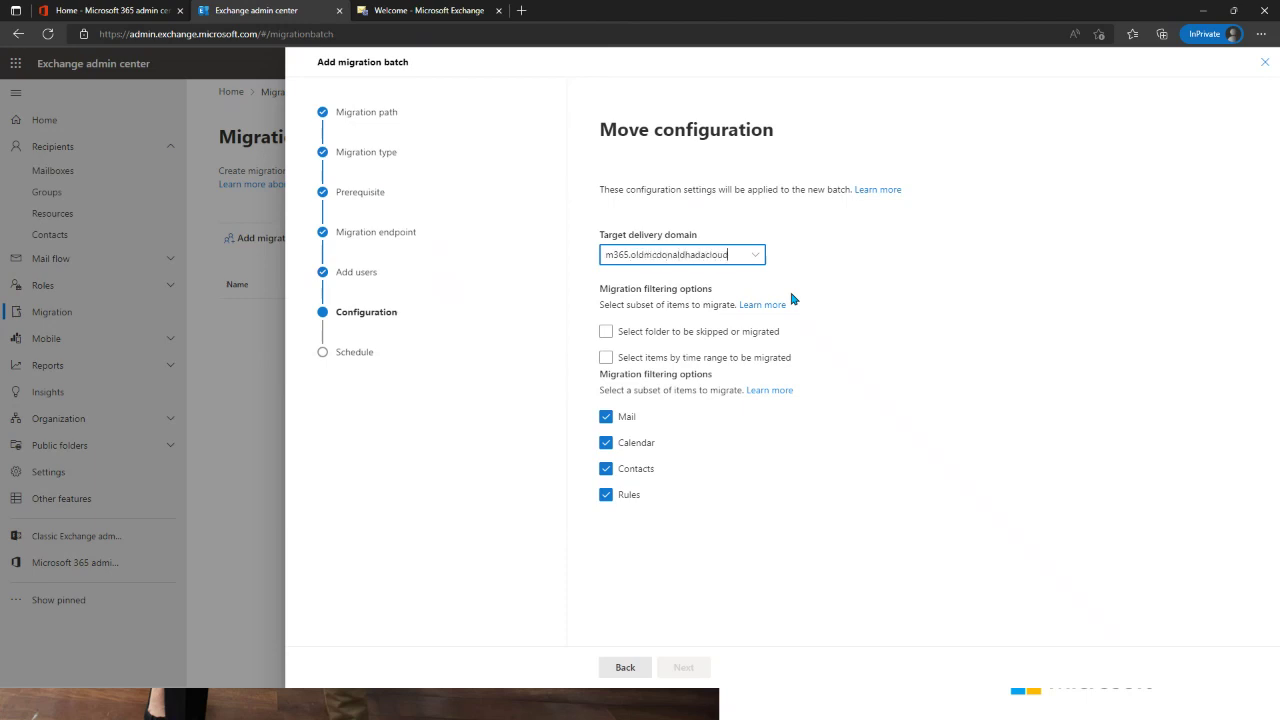
pyautogui.press('Tab')
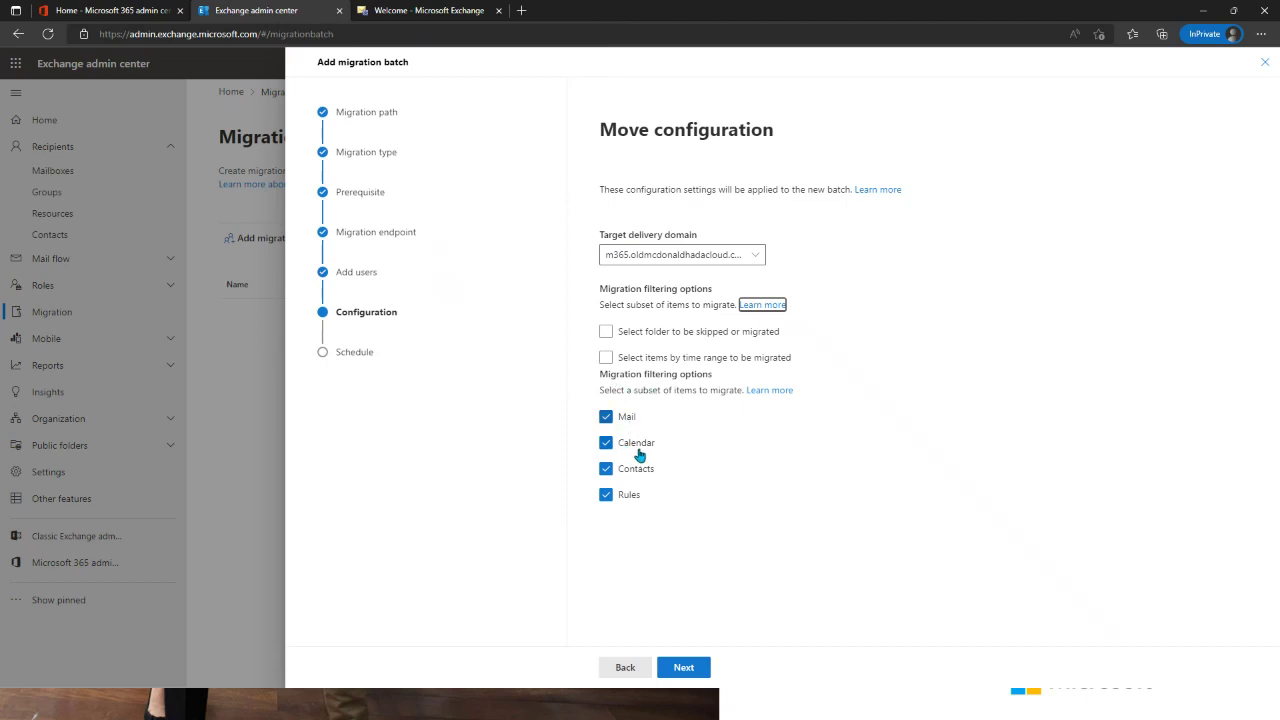
pyautogui.click(687, 668)
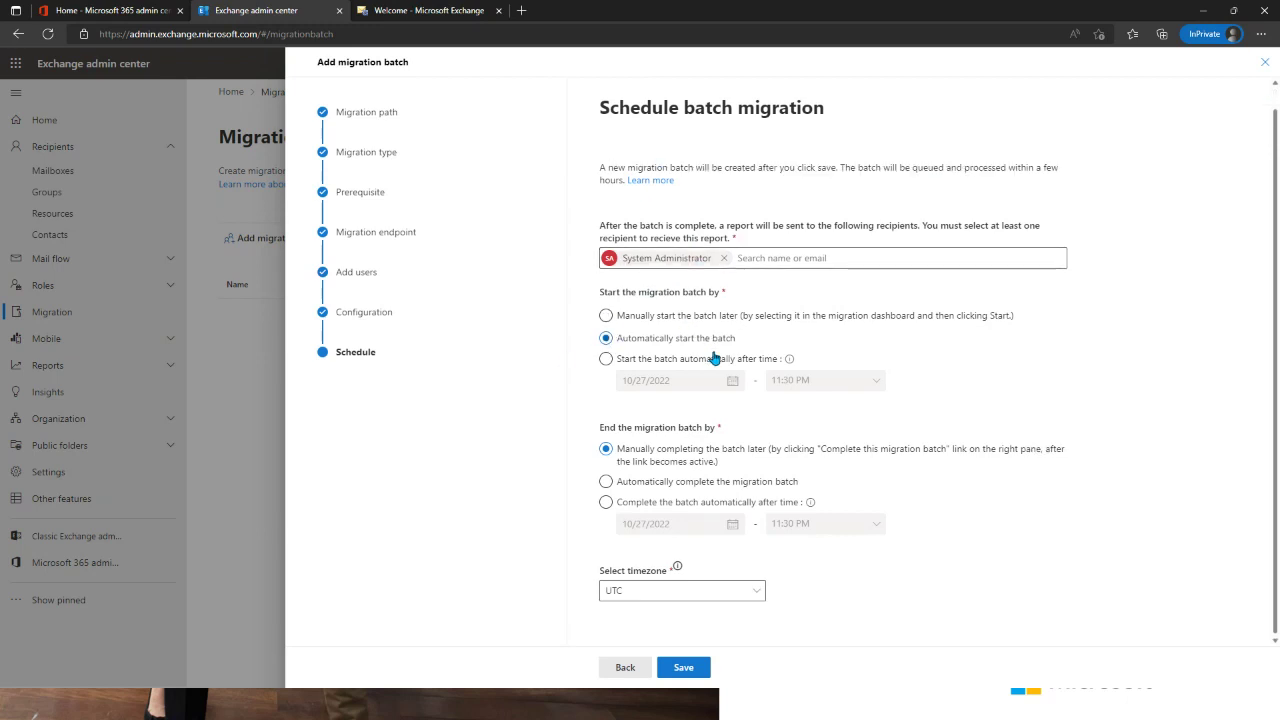
# Step: Set the batch to complete automatically after a set time, and look at the calendar for its end date
pyautogui.scroll(-1, 700, 355)
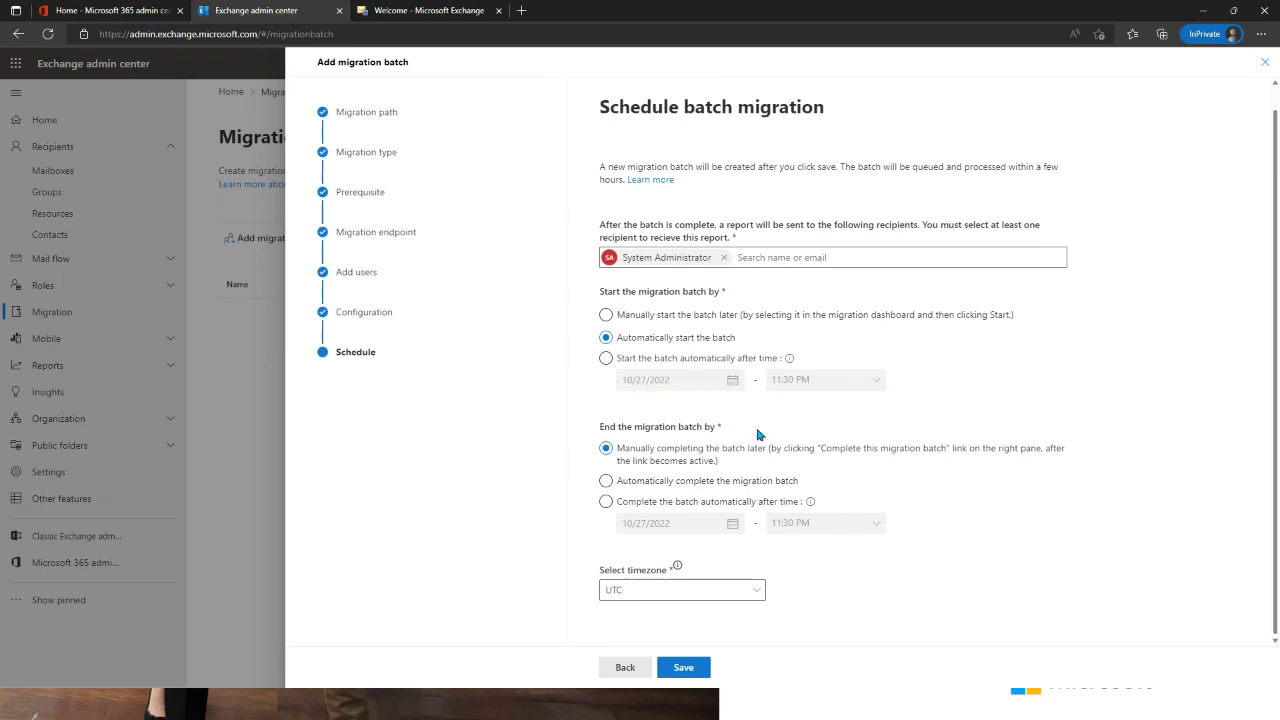
pyautogui.click(703, 505)
pyautogui.click(733, 527)
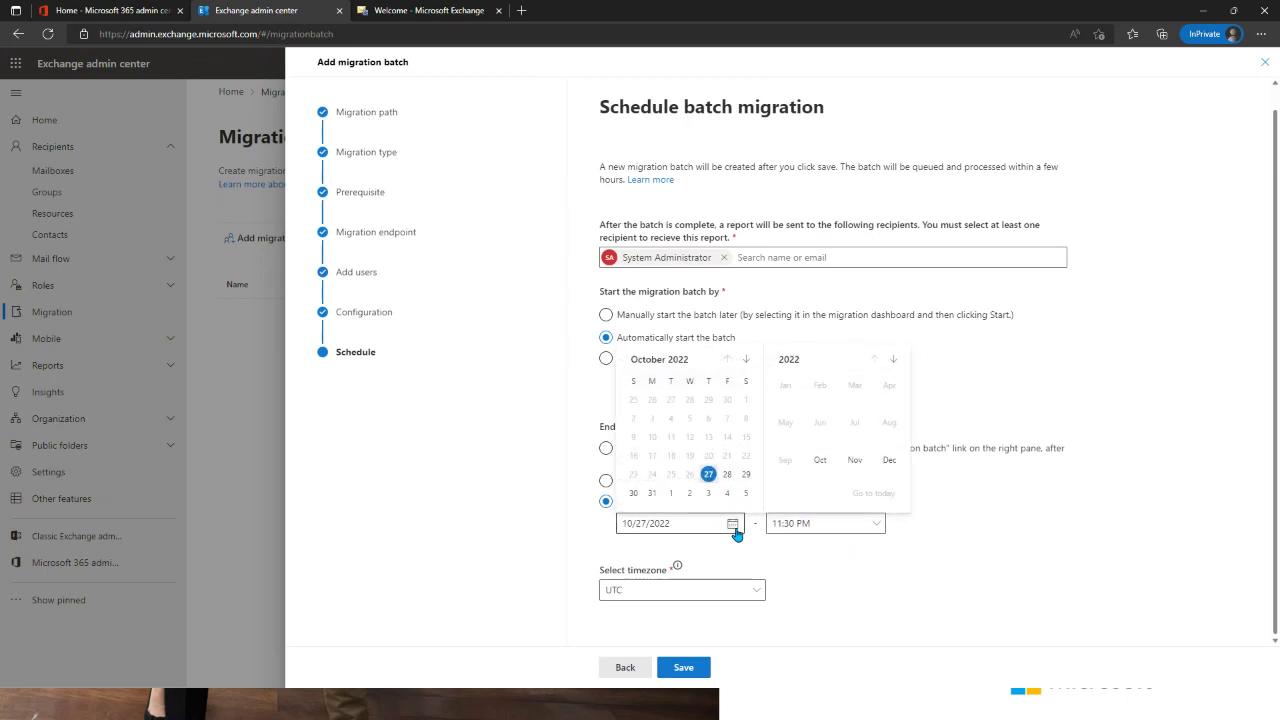
pyautogui.click(735, 532)
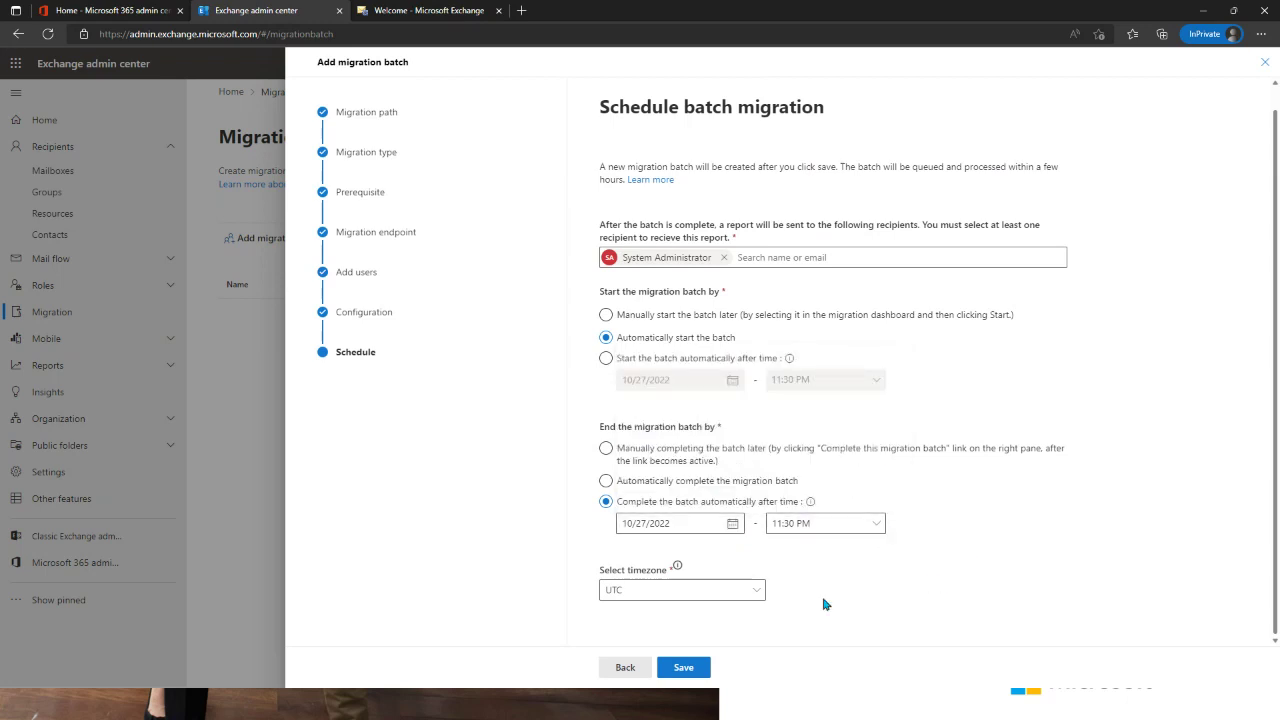
# Step: Look through the available time zones for the schedule, and close the migration batch setup without saving it
pyautogui.click(748, 594)
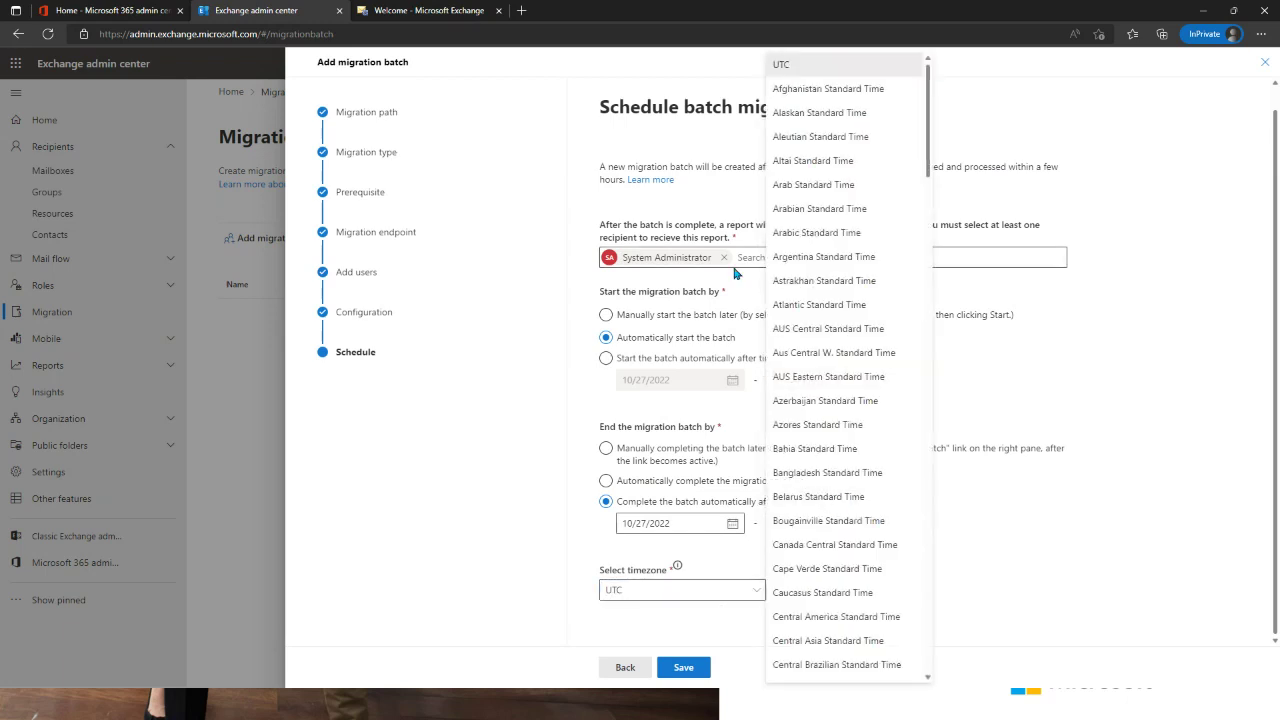
pyautogui.scroll(-4, 817, 450)
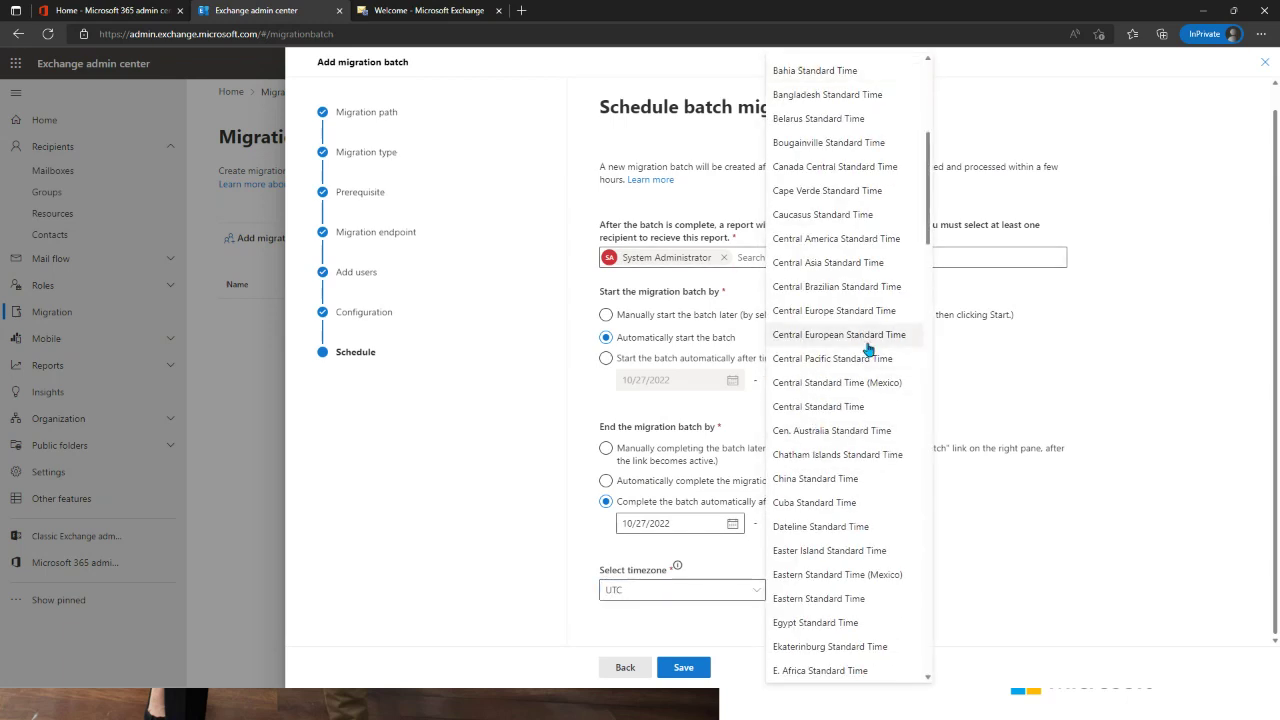
pyautogui.click(1093, 453)
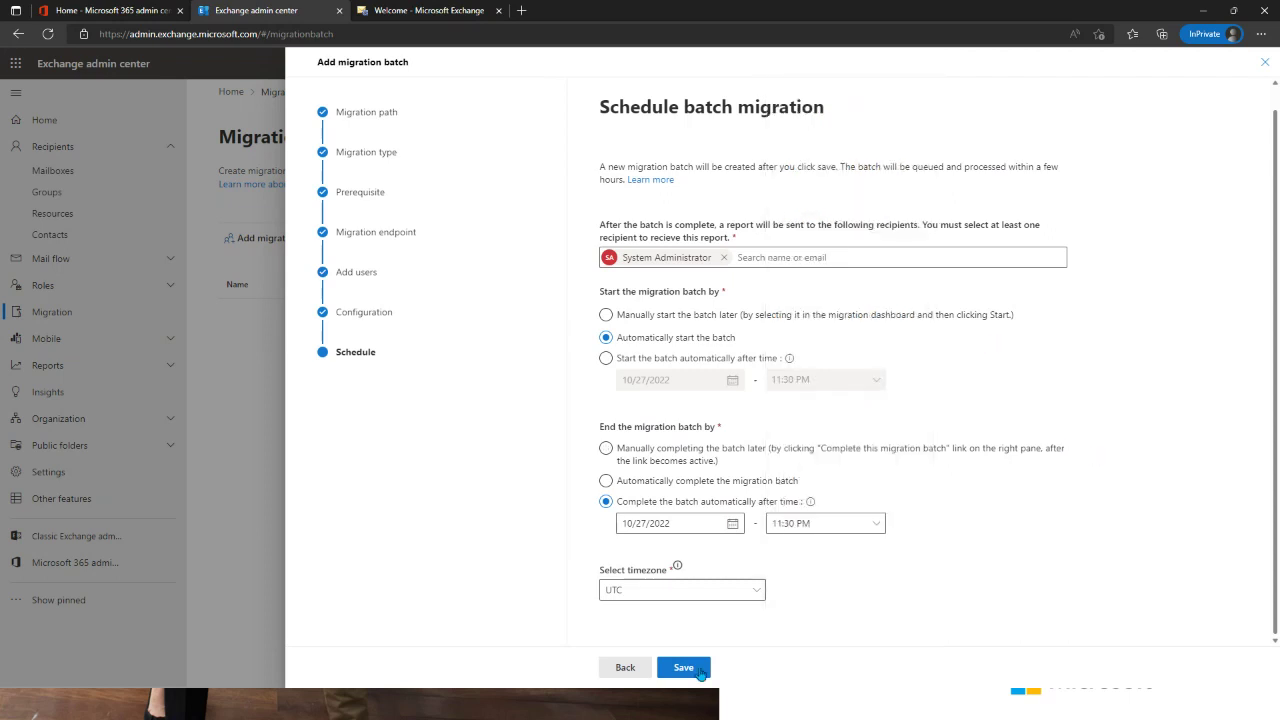
pyautogui.click(624, 668)
pyautogui.click(1264, 62)
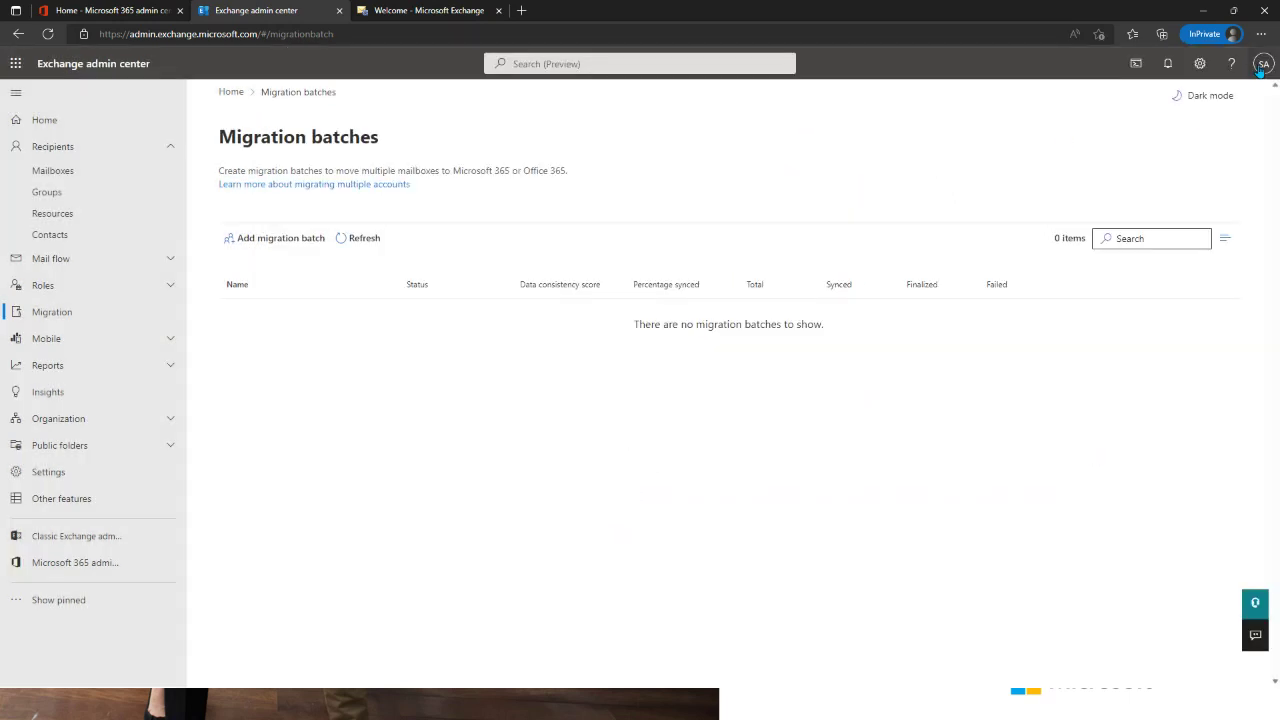
# Step: Switch to the classic Exchange admin center and open the list of migration endpoints from the recipients' migration page
pyautogui.click(395, 15)
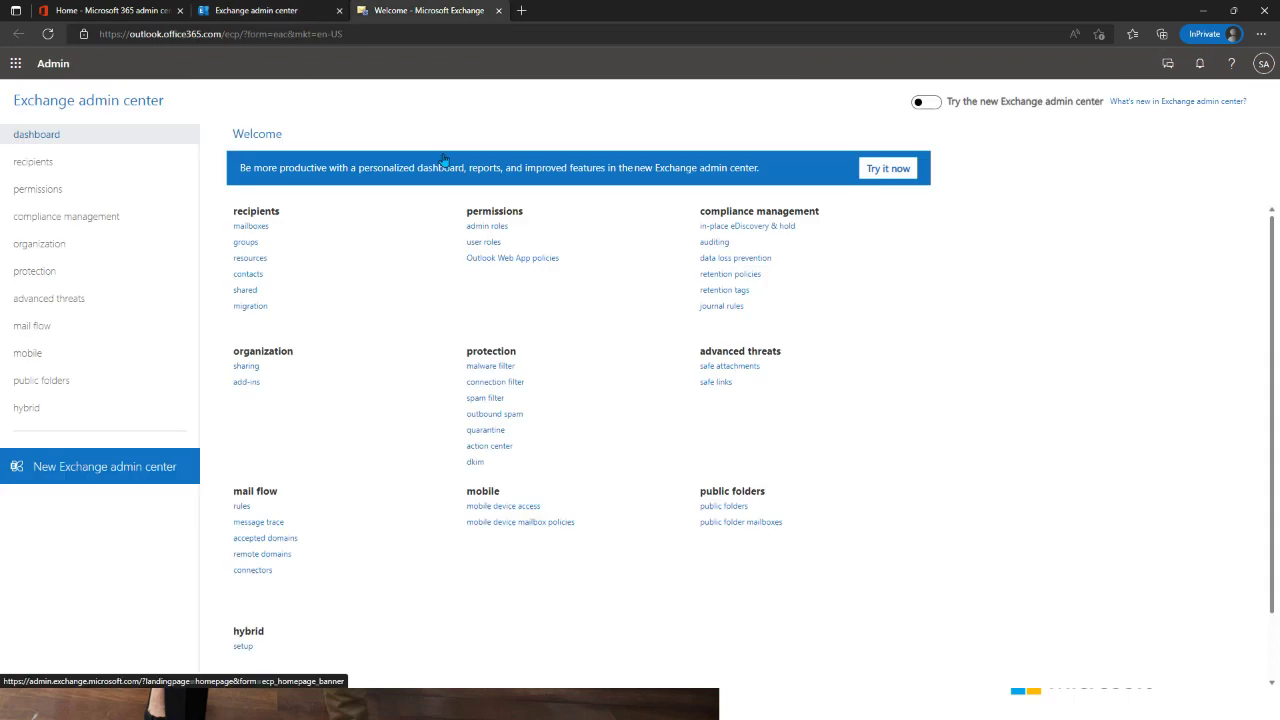
pyautogui.click(64, 162)
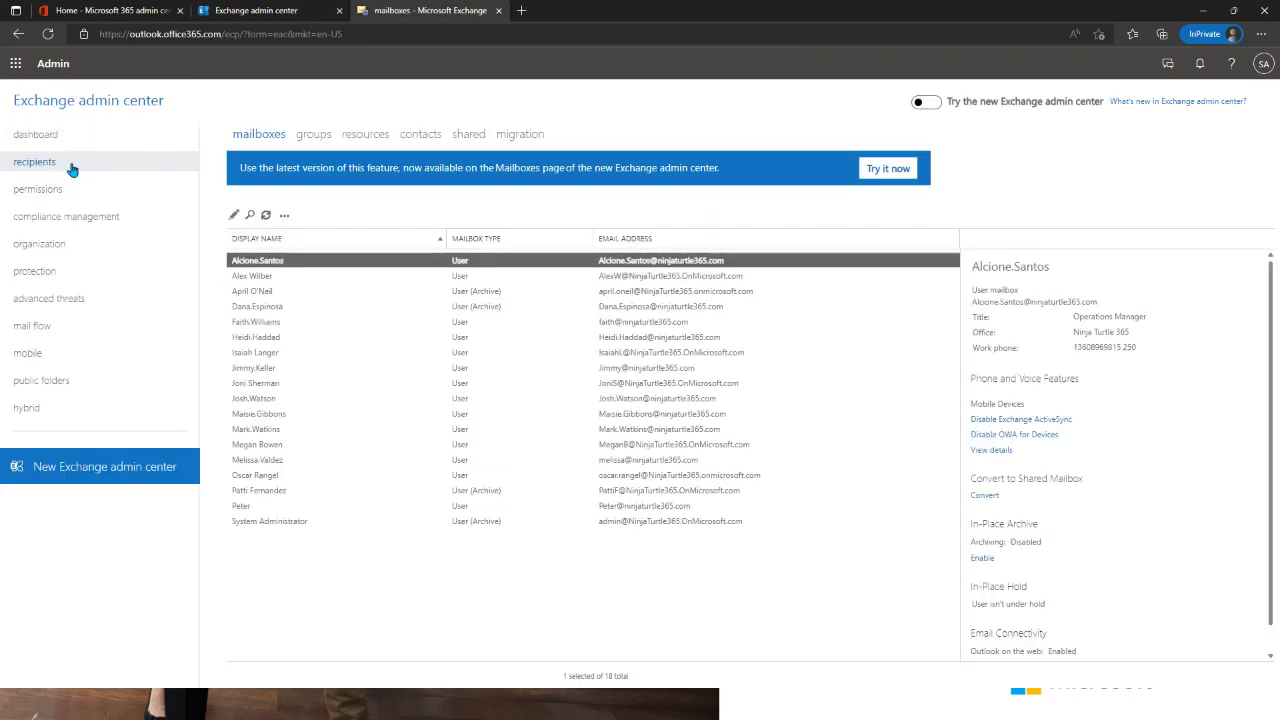
pyautogui.click(530, 134)
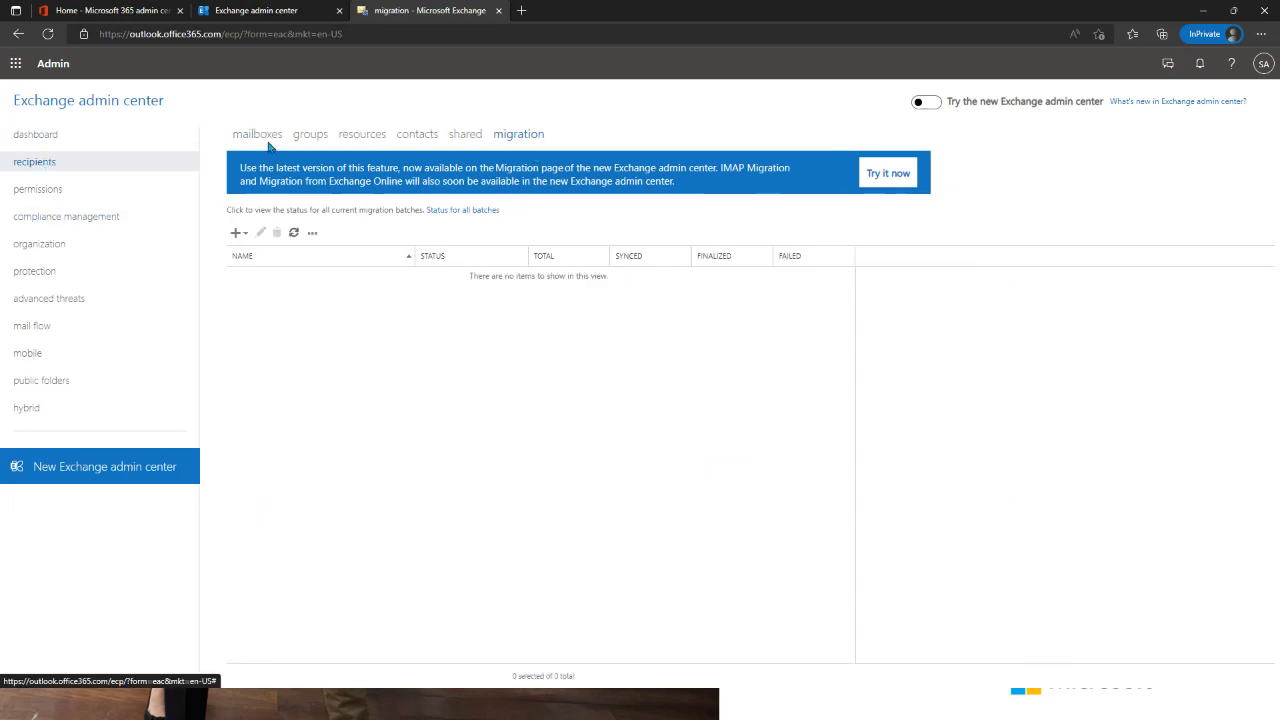
pyautogui.click(313, 233)
pyautogui.click(355, 256)
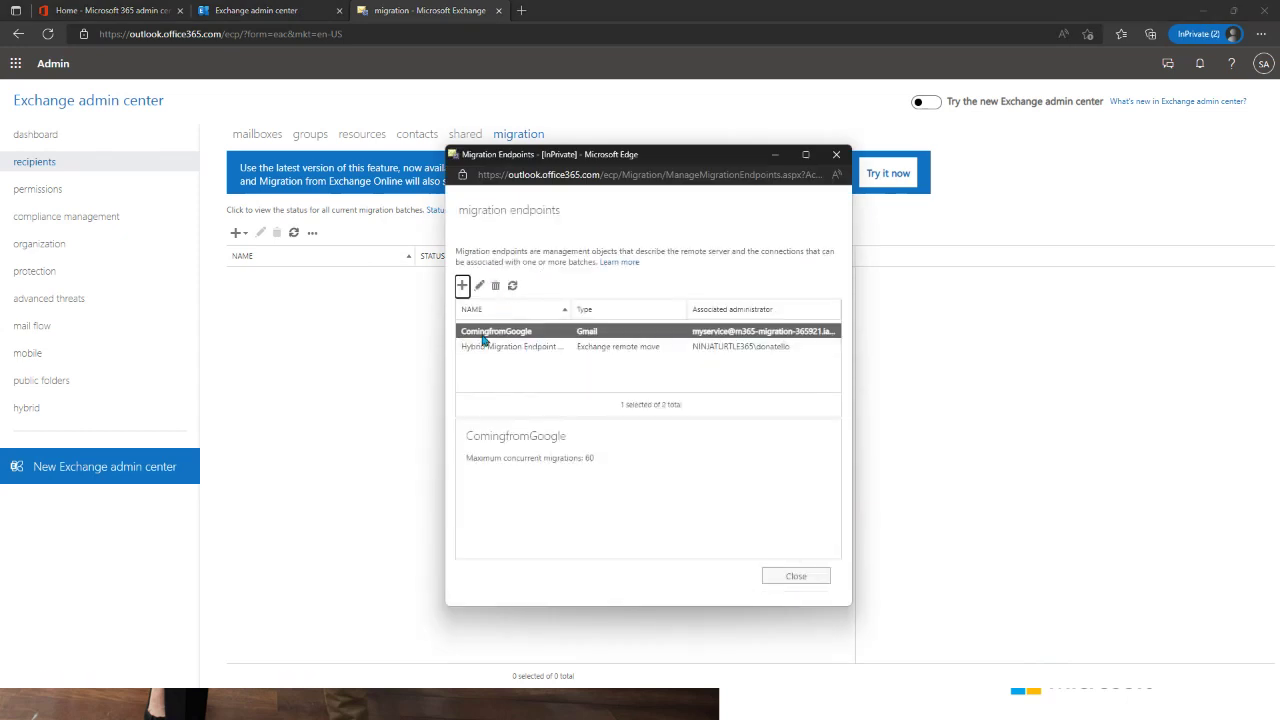
# Step: Review the JSON key import and concurrency settings of the ComingfromGoogle migration endpoint, and close the endpoint windows without saving
pyautogui.click(462, 285)
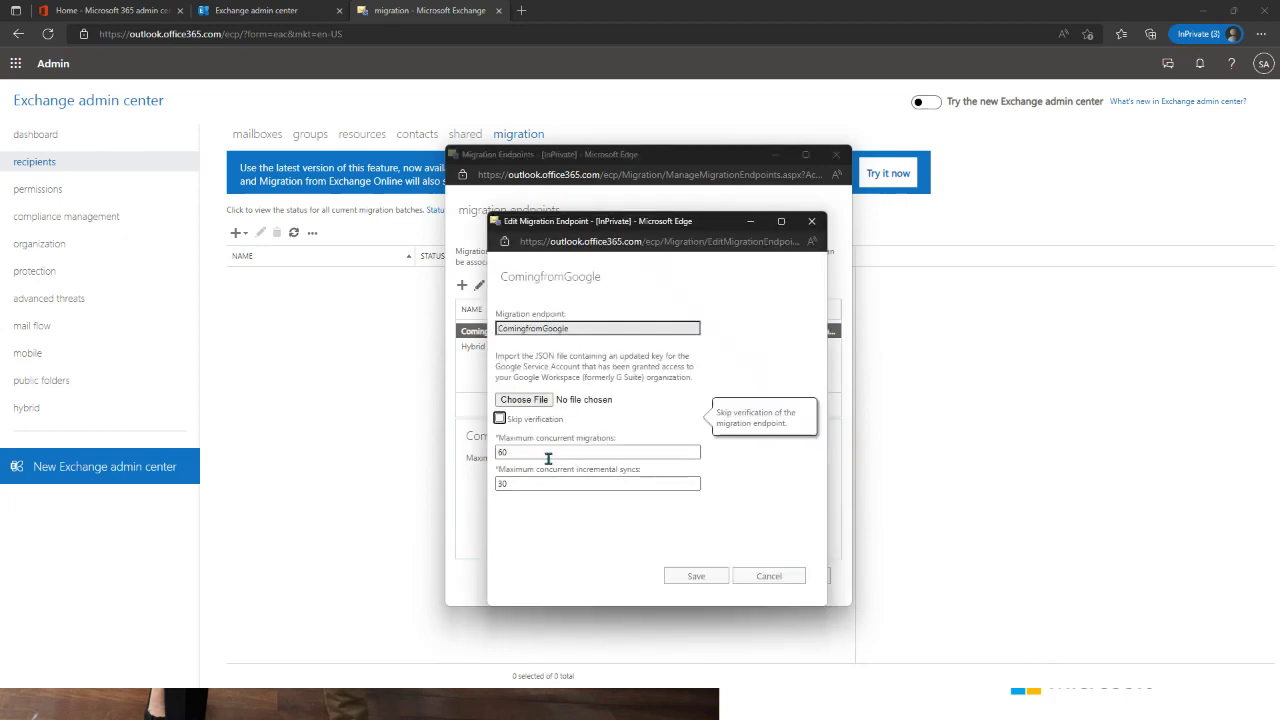
pyautogui.moveTo(543, 452); pyautogui.dragTo(495, 485)
pyautogui.write('60')
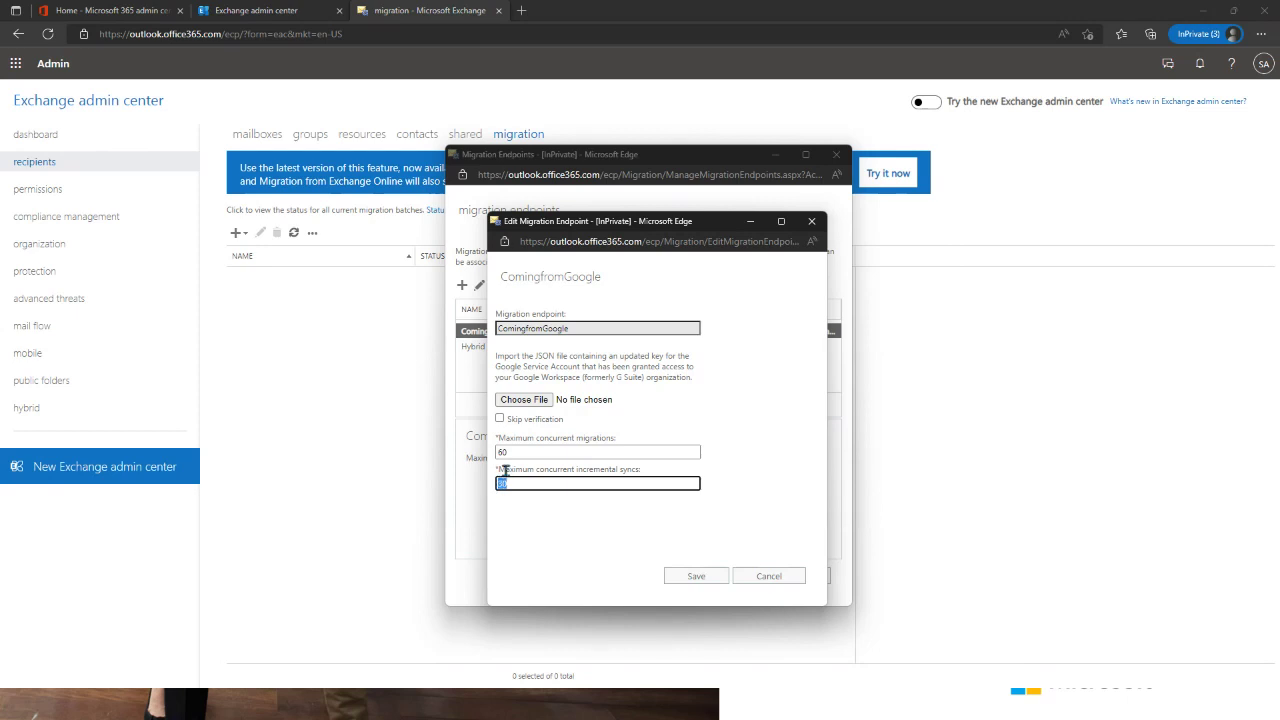
pyautogui.click(539, 406)
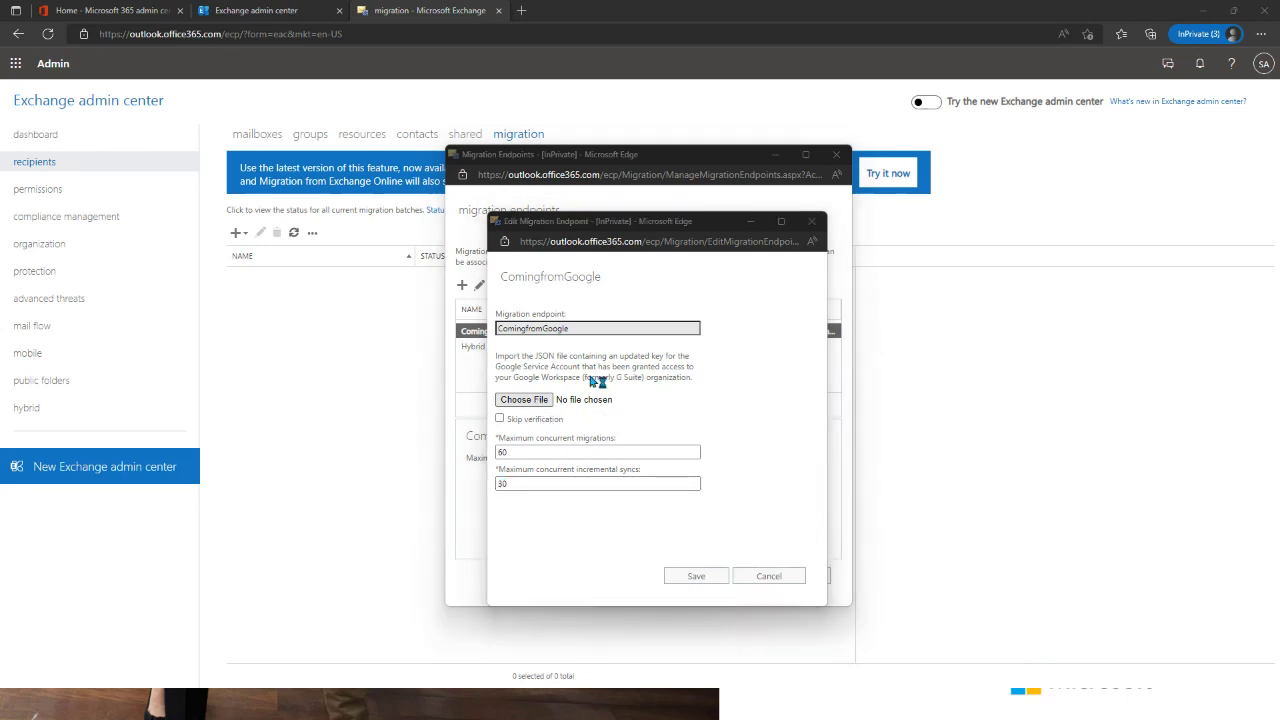
pyautogui.click(1081, 548)
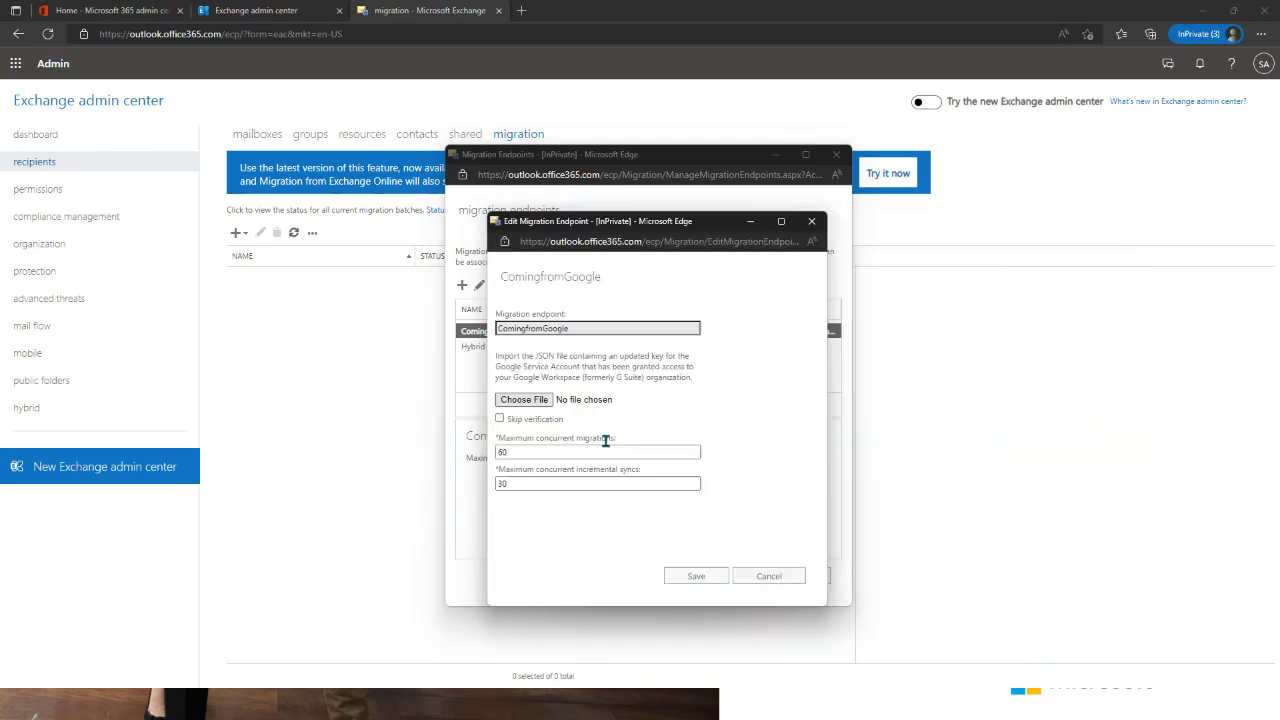
pyautogui.doubleClick(538, 366)
pyautogui.doubleClick(545, 356)
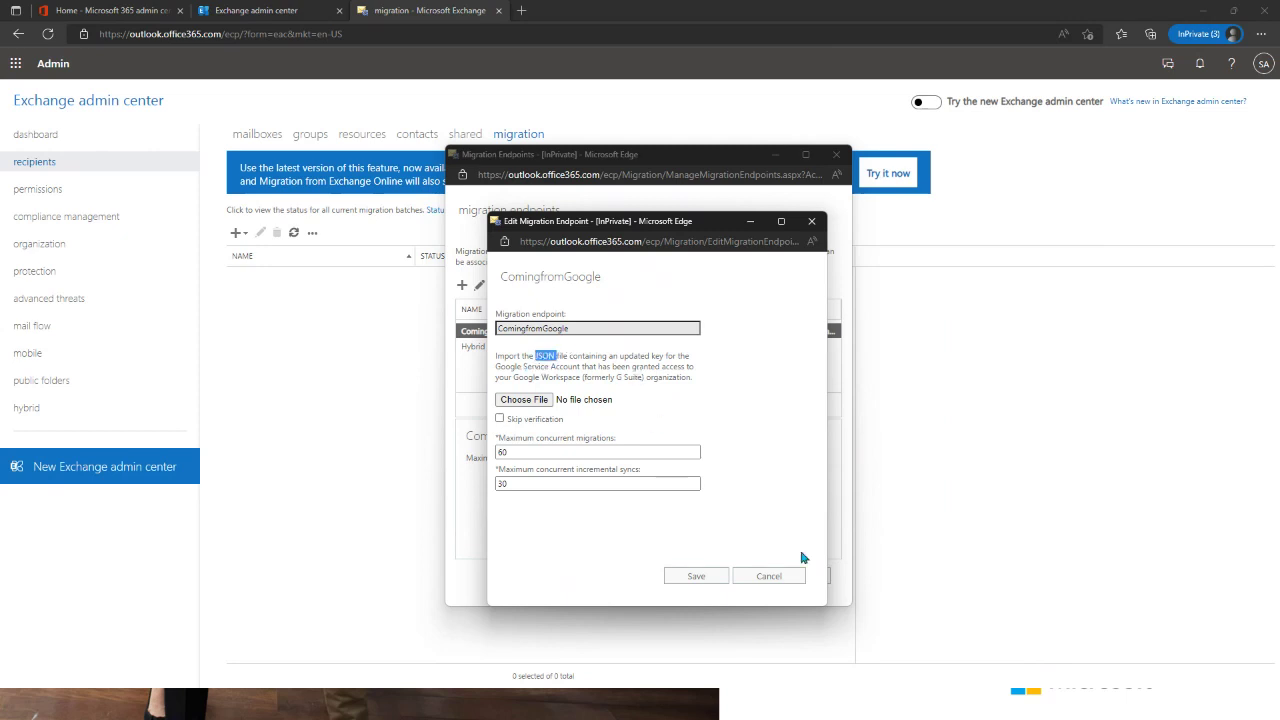
pyautogui.click(777, 577)
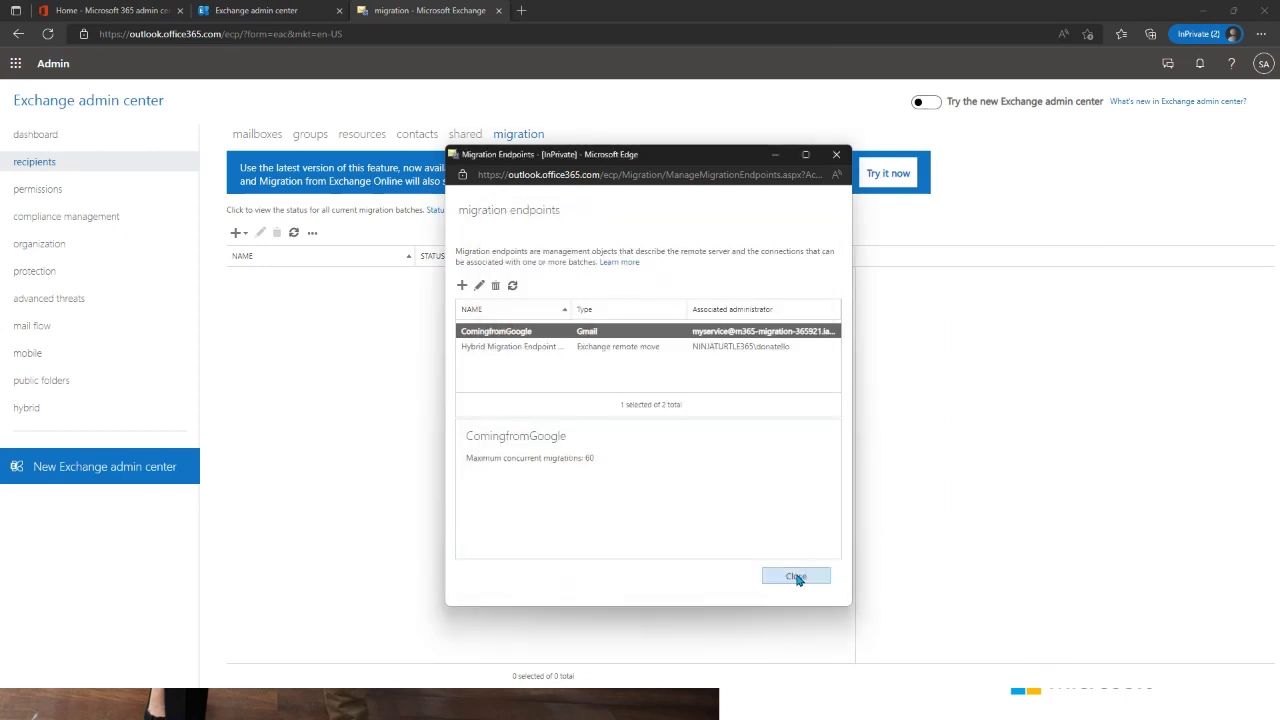
pyautogui.click(795, 576)
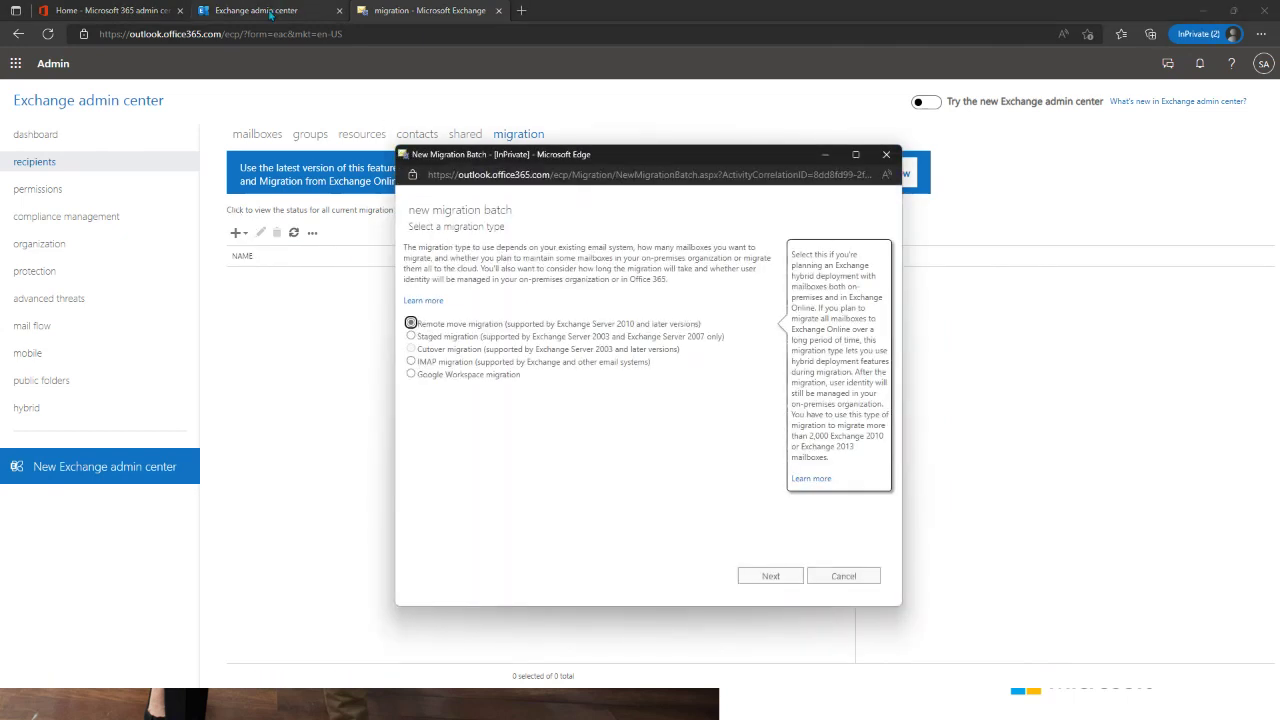
# Step: Start a new Google Workspace migration batch and specify its mailboxes with test.csv from the Desktop
pyautogui.click(468, 375)
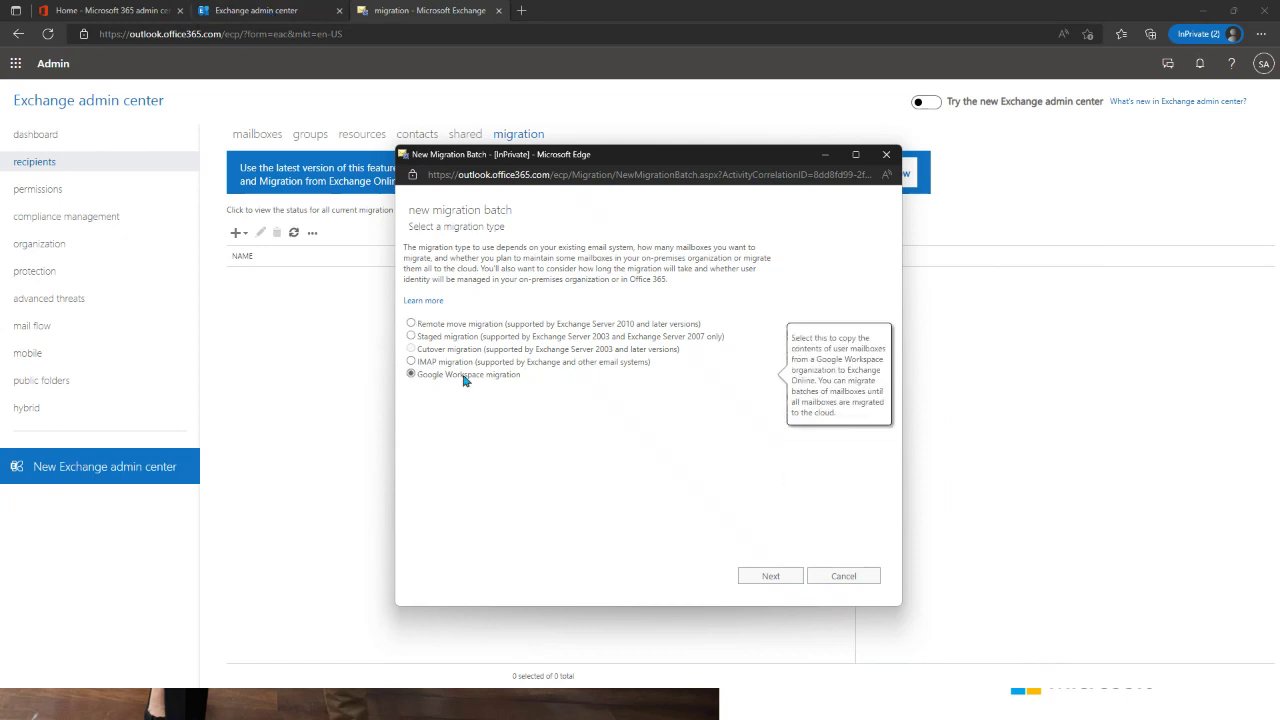
pyautogui.click(771, 578)
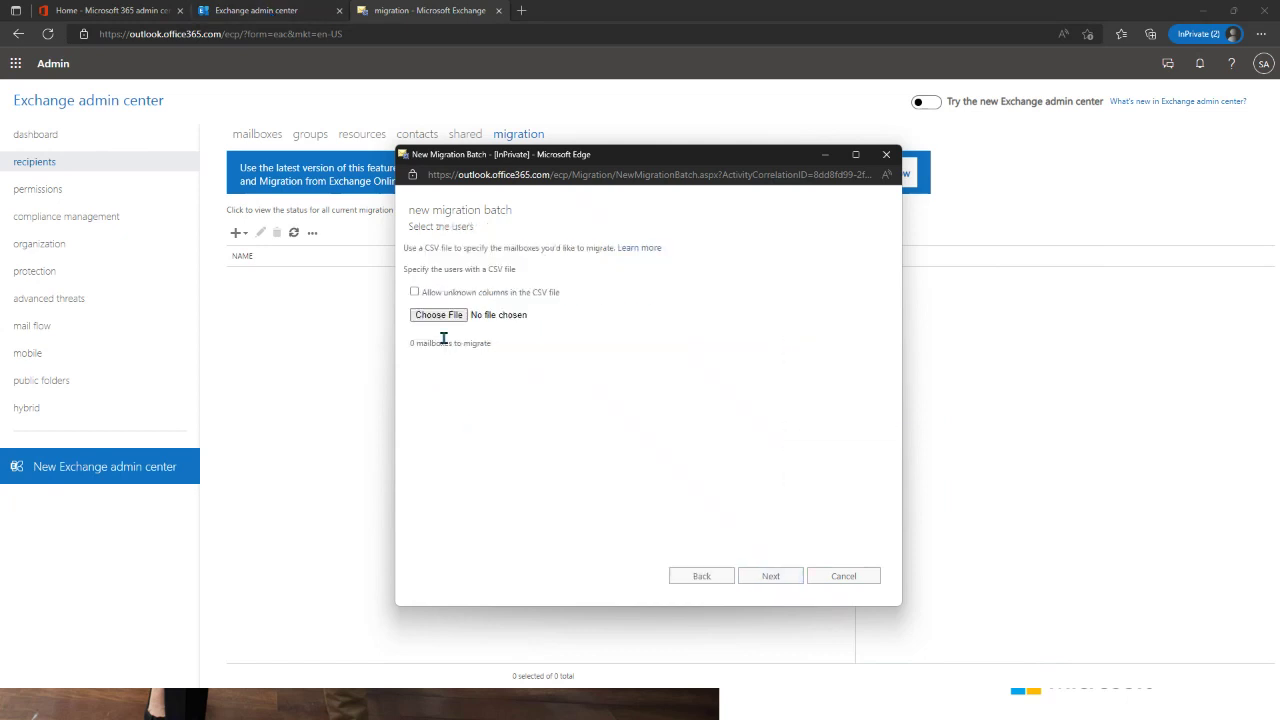
pyautogui.click(449, 320)
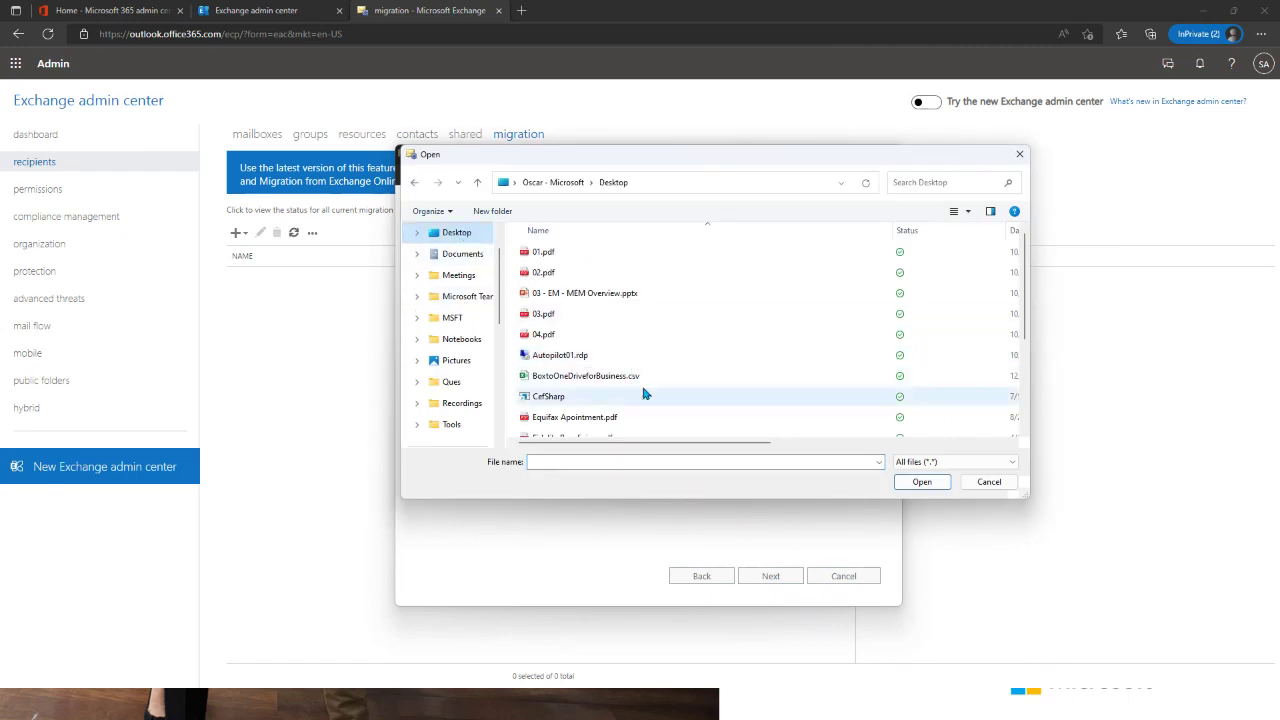
pyautogui.scroll(-3, 629, 380)
pyautogui.click(545, 407)
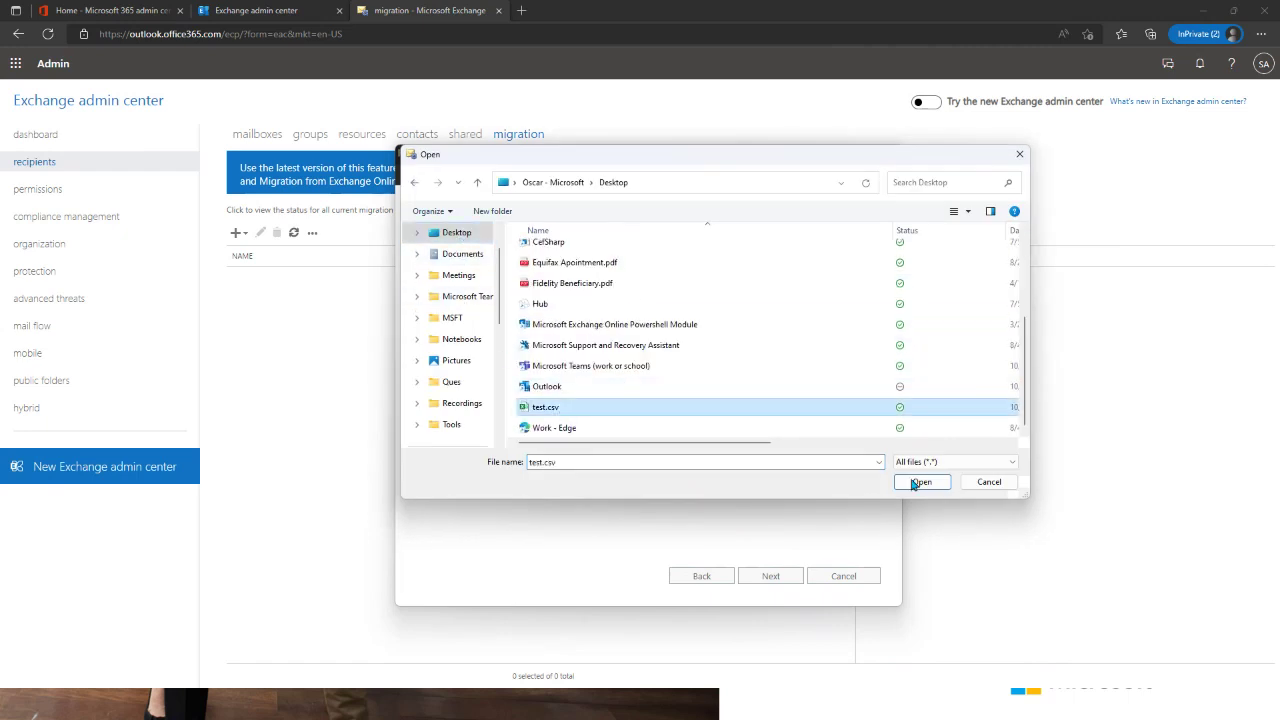
pyautogui.click(921, 482)
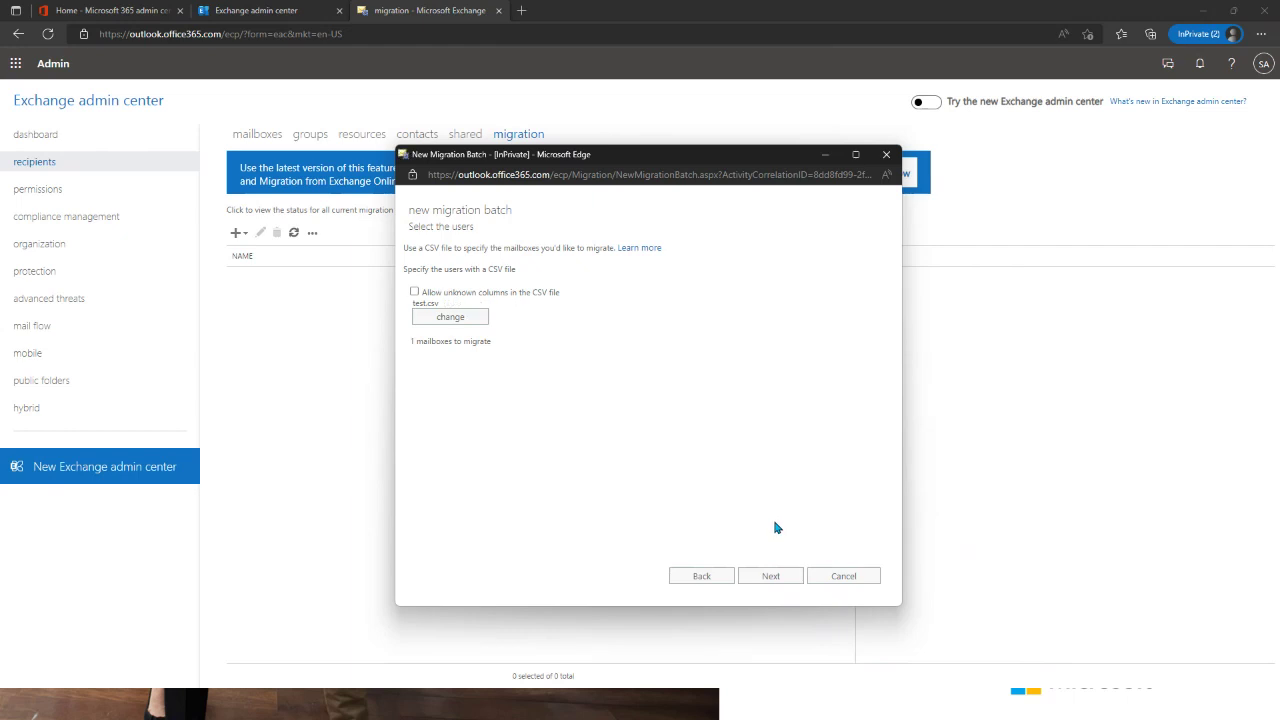
pyautogui.click(786, 572)
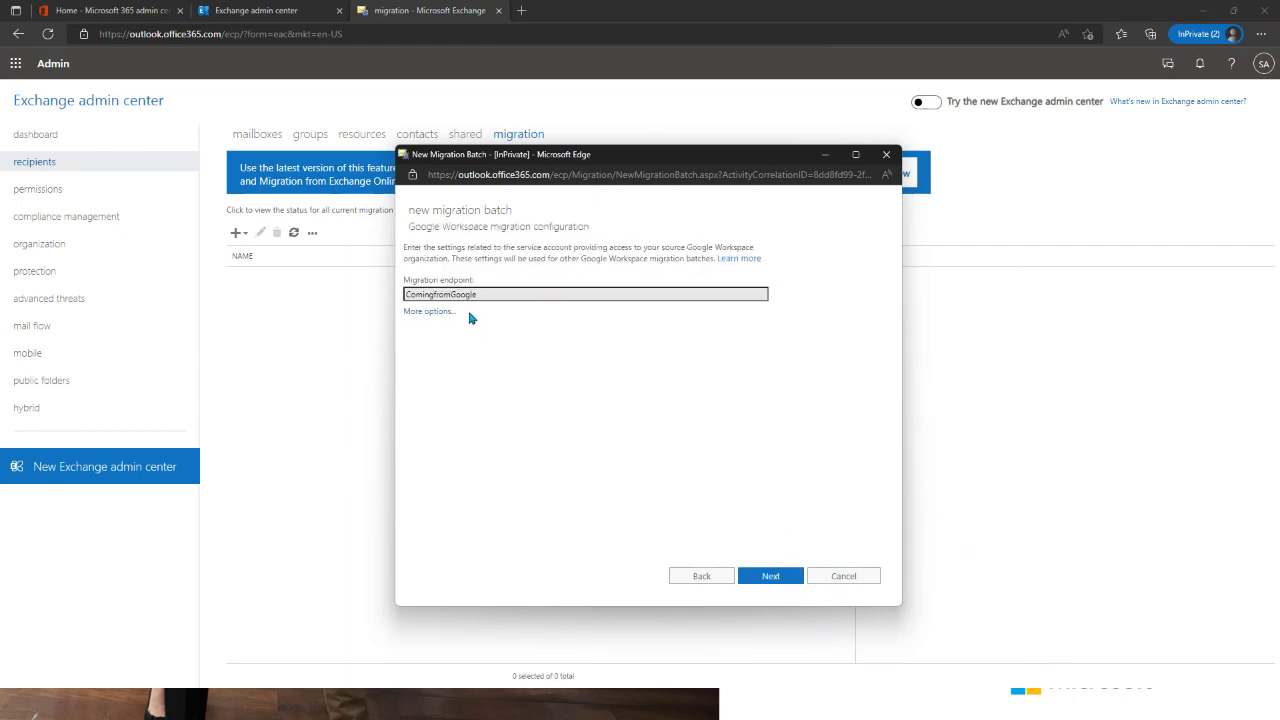
# Step: Show the extra options for the ComingfromGoogle endpoint without skipping verification, and name the new migration batch test
pyautogui.click(428, 312)
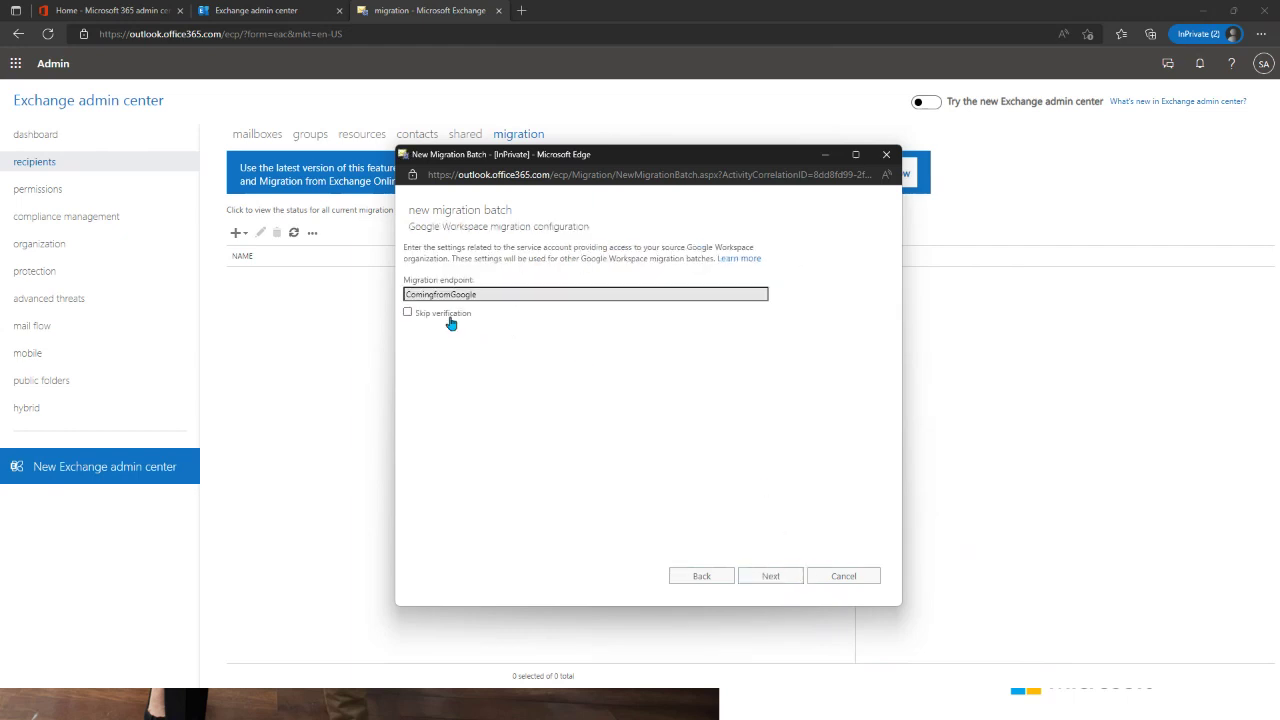
pyautogui.click(762, 576)
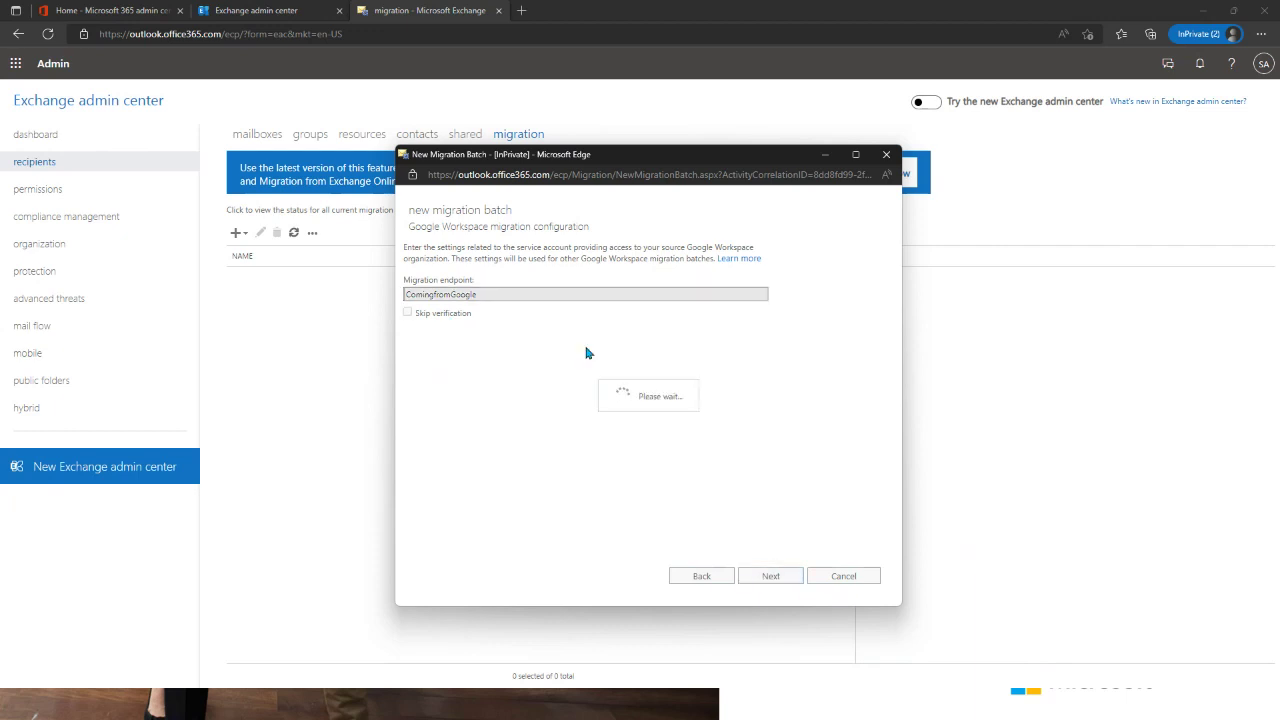
pyautogui.write('test')
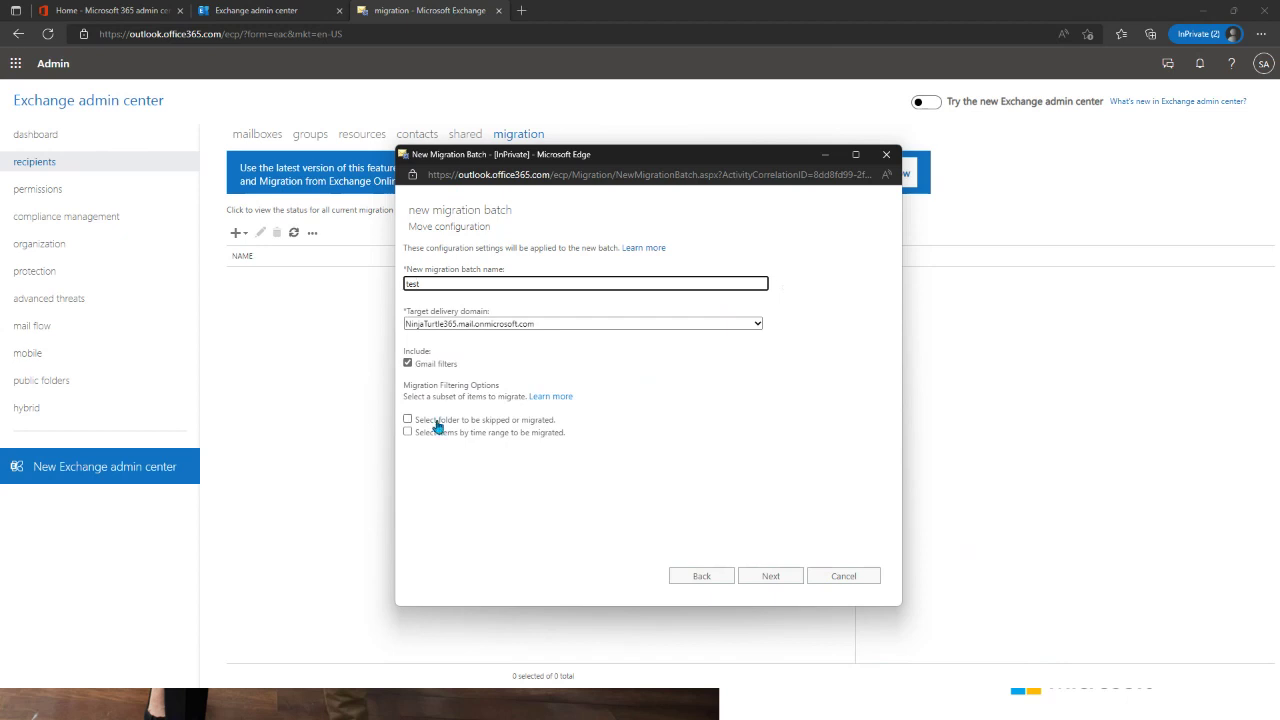
pyautogui.click(775, 585)
# Step: Look back over the batch's move configuration and its start and completion options, and cancel the batch without creating it
pyautogui.click(701, 576)
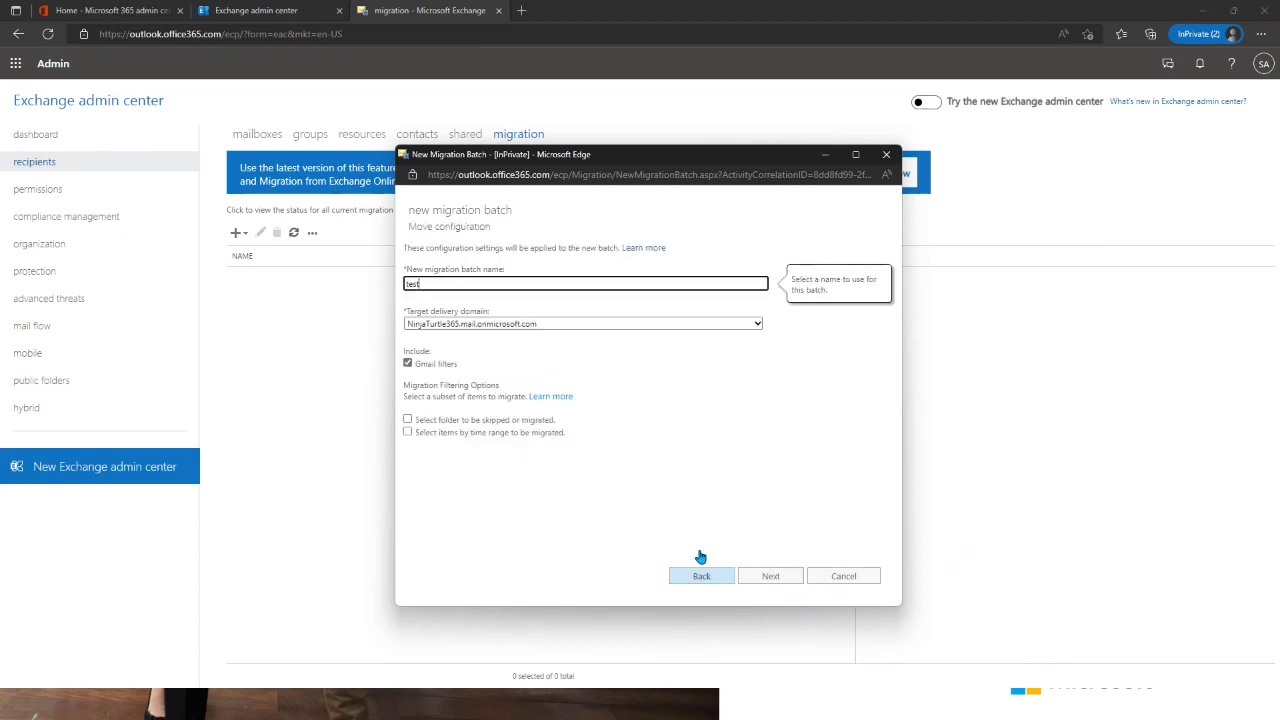
pyautogui.doubleClick(446, 284)
pyautogui.click(768, 584)
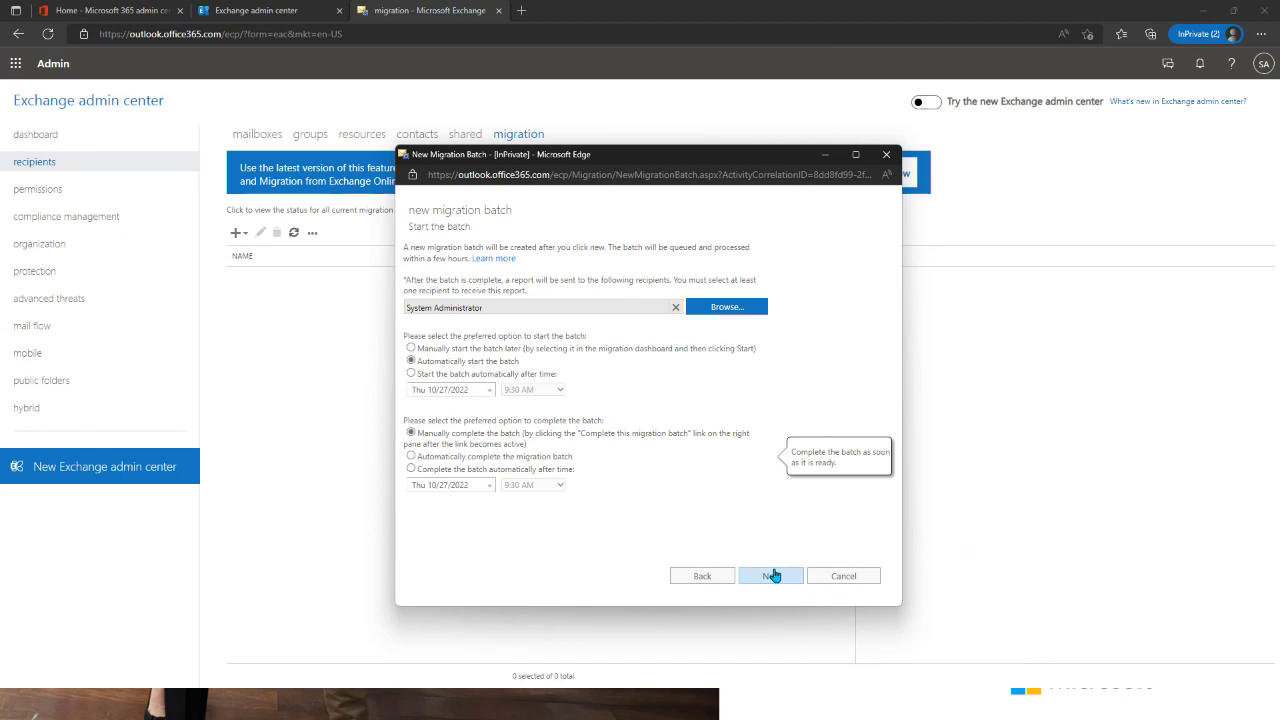
pyautogui.click(830, 578)
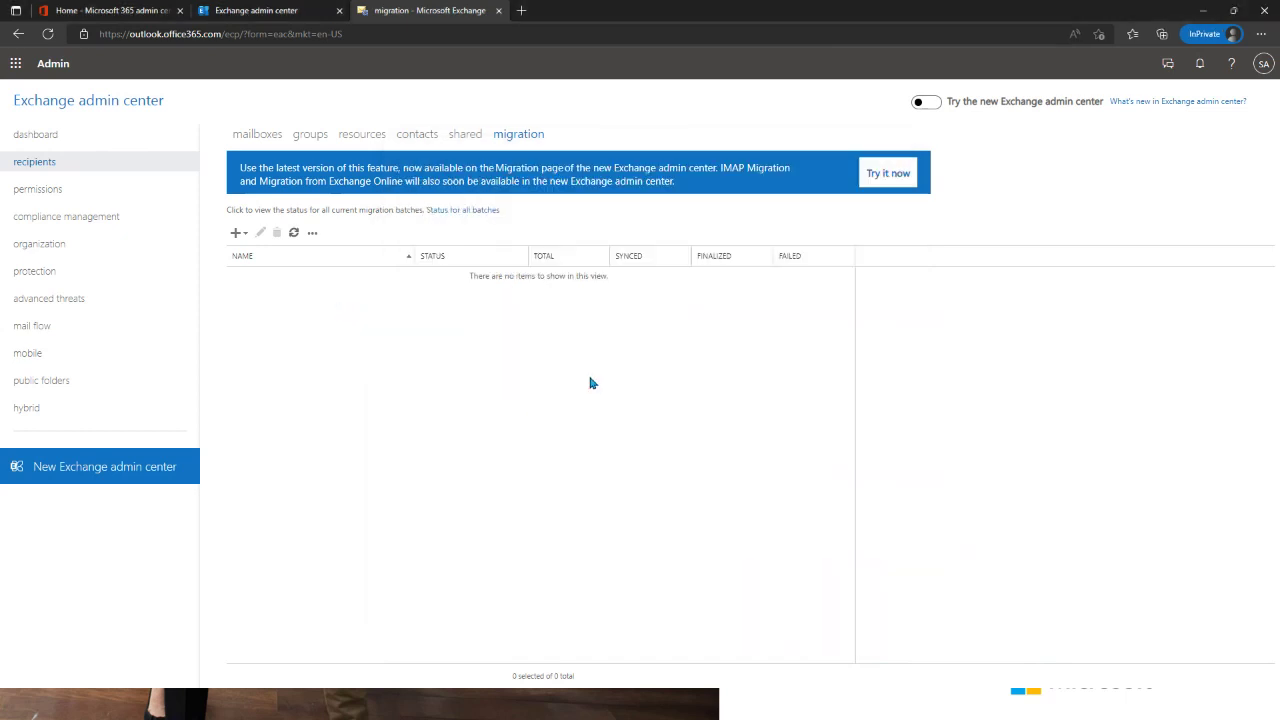